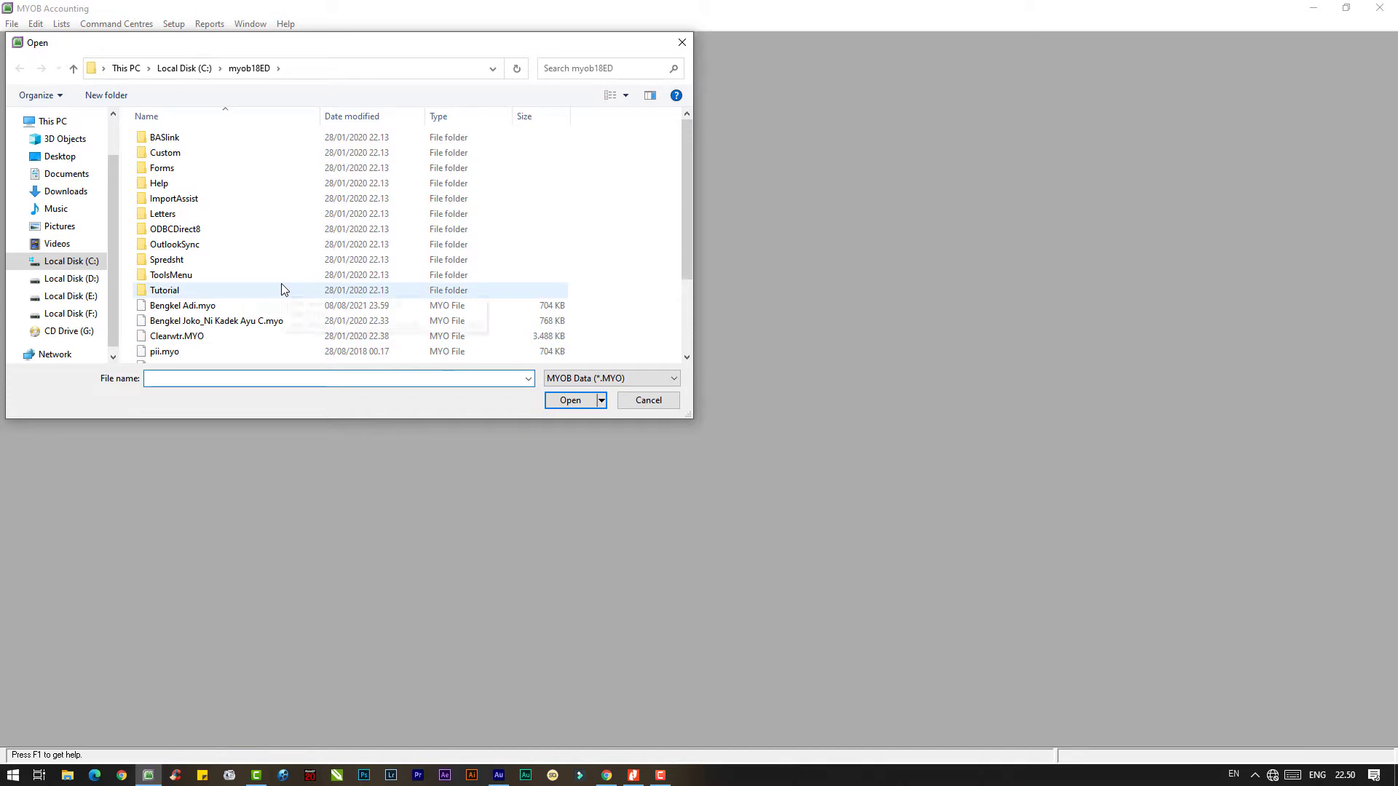
- Open SALON PUTRI.myo, sign on, and decline the data verification prompt
{"action": "scroll", "coordinate": [282, 291], "scroll_direction": "down", "scroll_amount": 3}
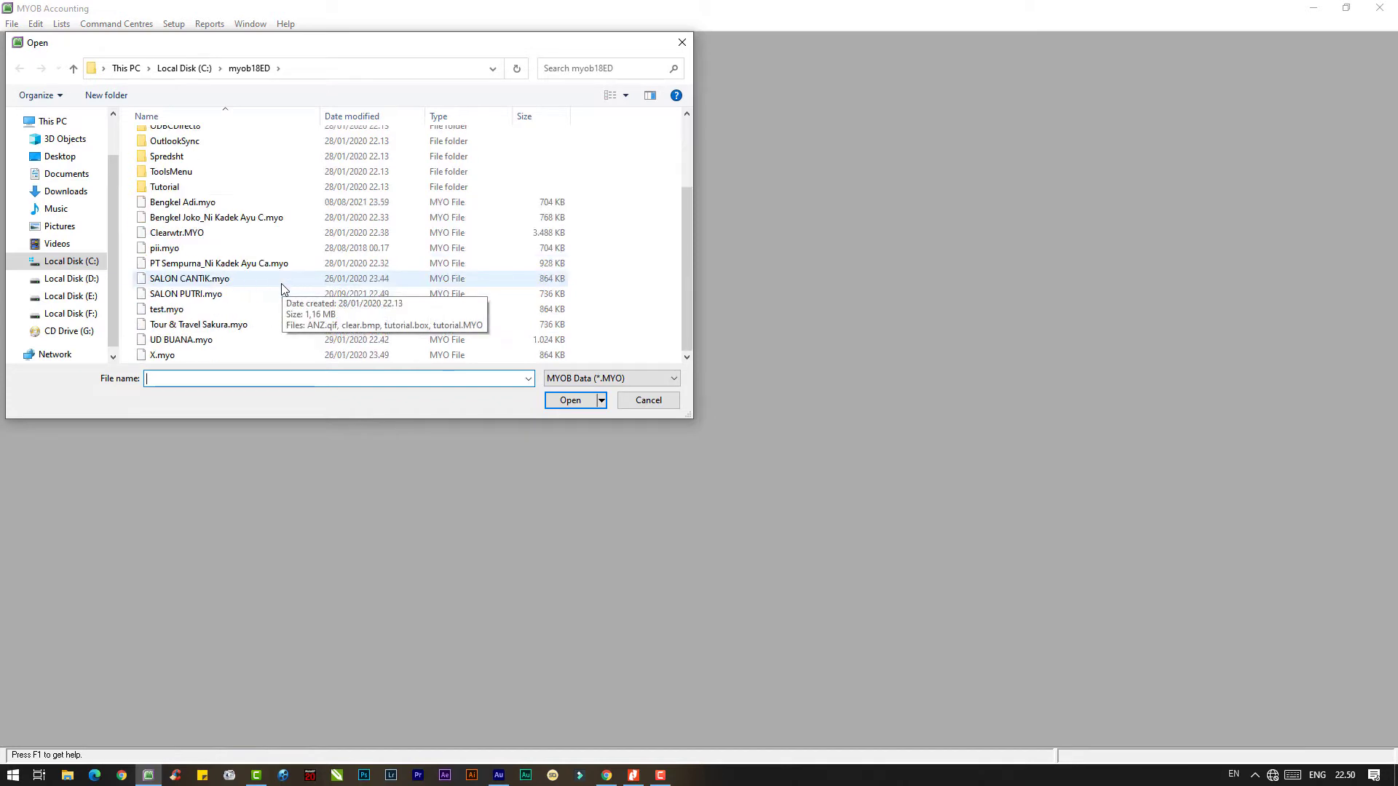
{"action": "double_click", "coordinate": [197, 294]}
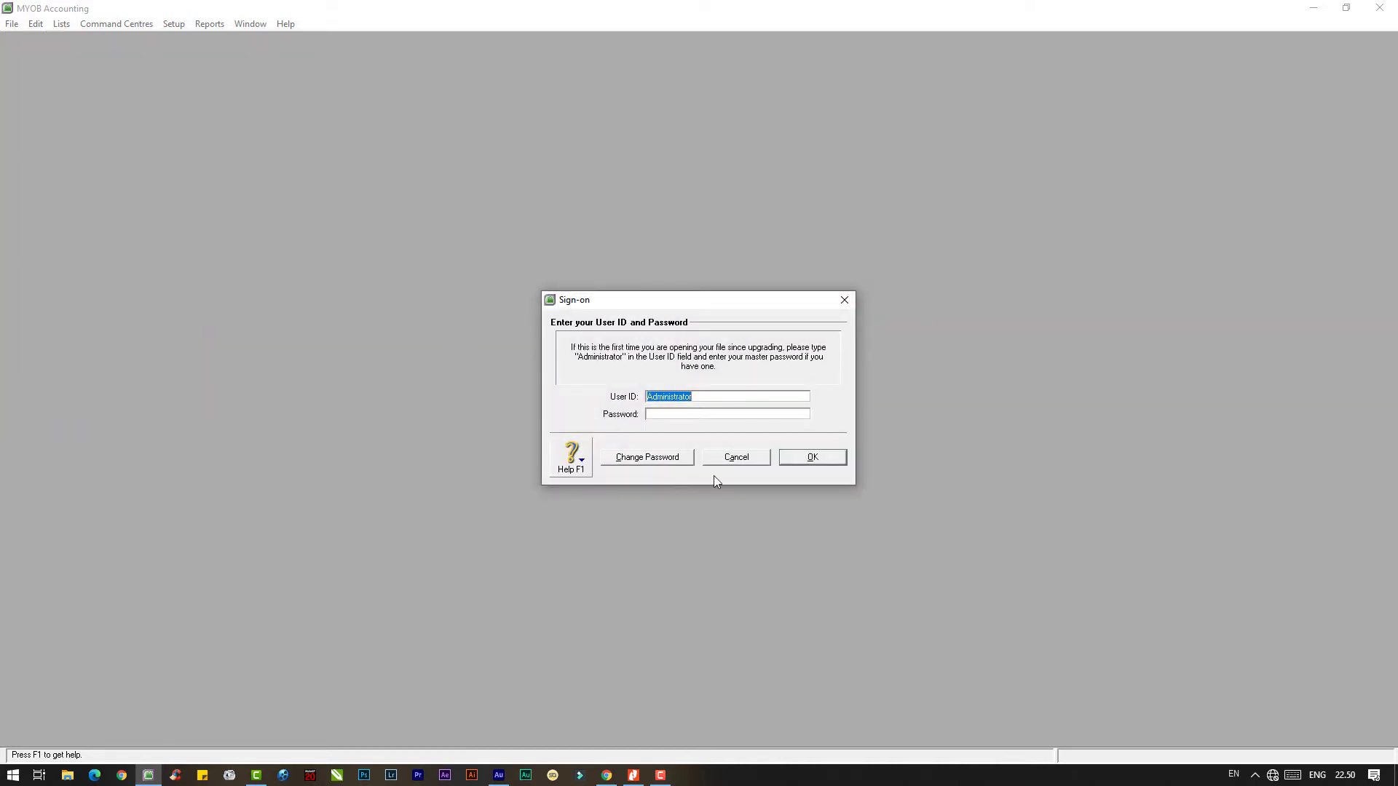
{"action": "left_click", "coordinate": [813, 457]}
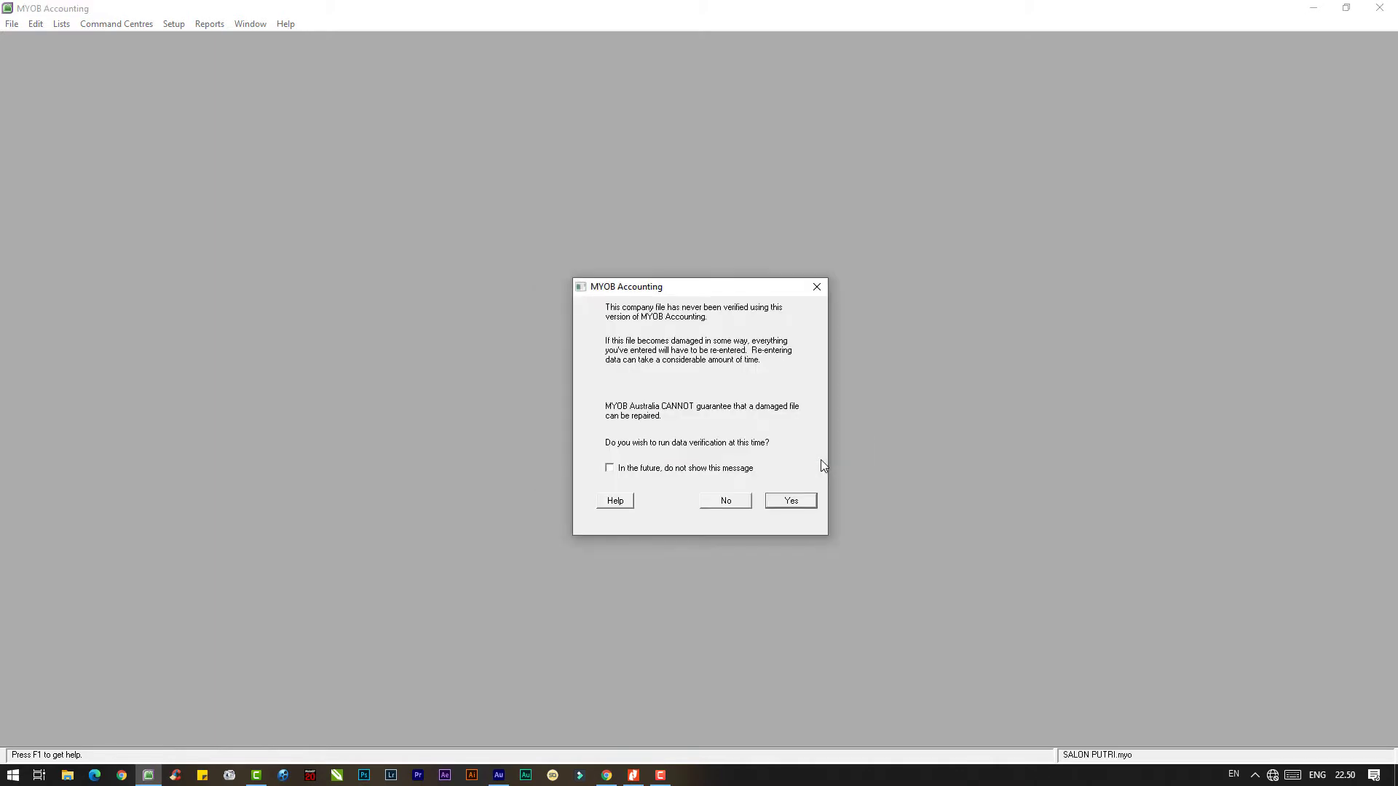
{"action": "left_click", "coordinate": [720, 502]}
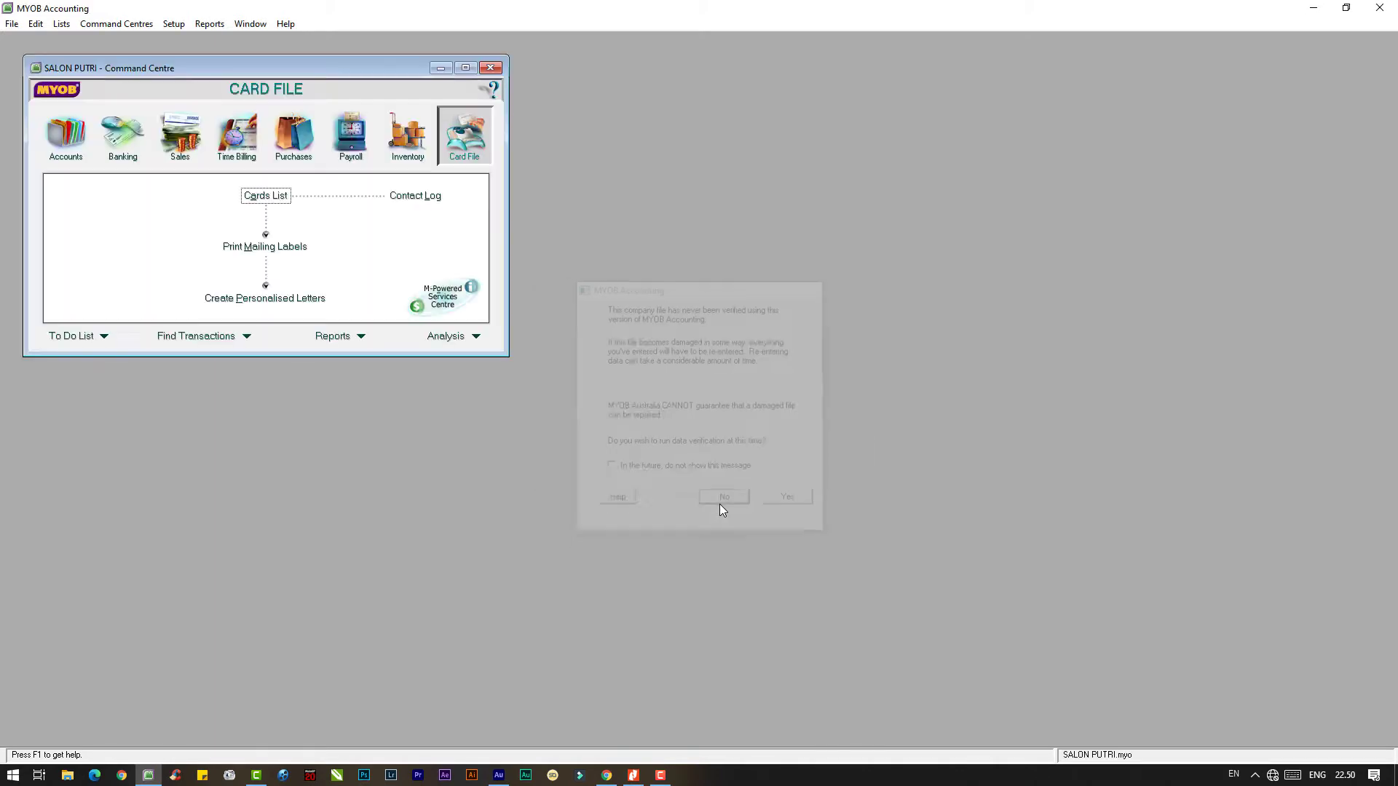
- Open the Cards List and start a blank new Customer card
{"action": "left_click_drag", "start_coordinate": [389, 69], "coordinate": [849, 226]}
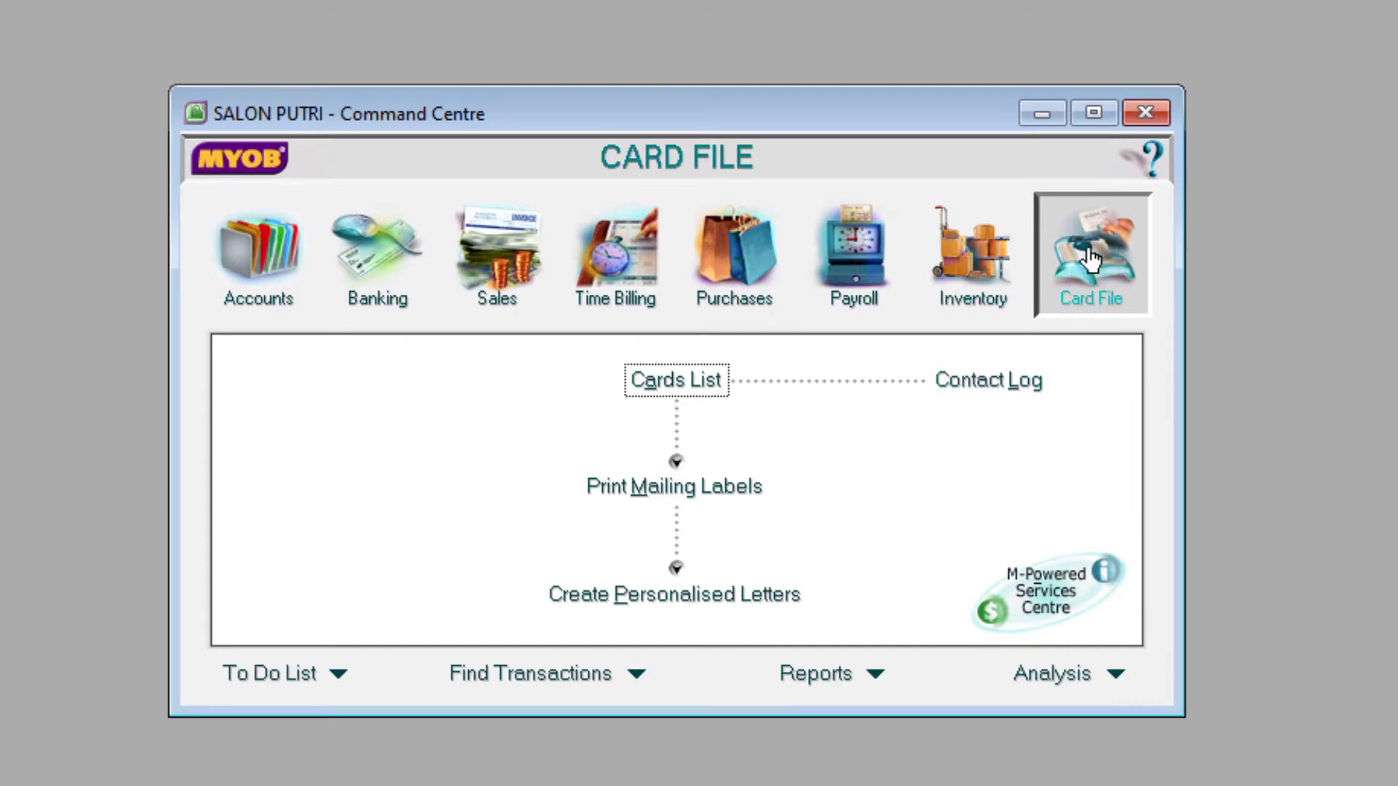
{"action": "left_click", "coordinate": [672, 386]}
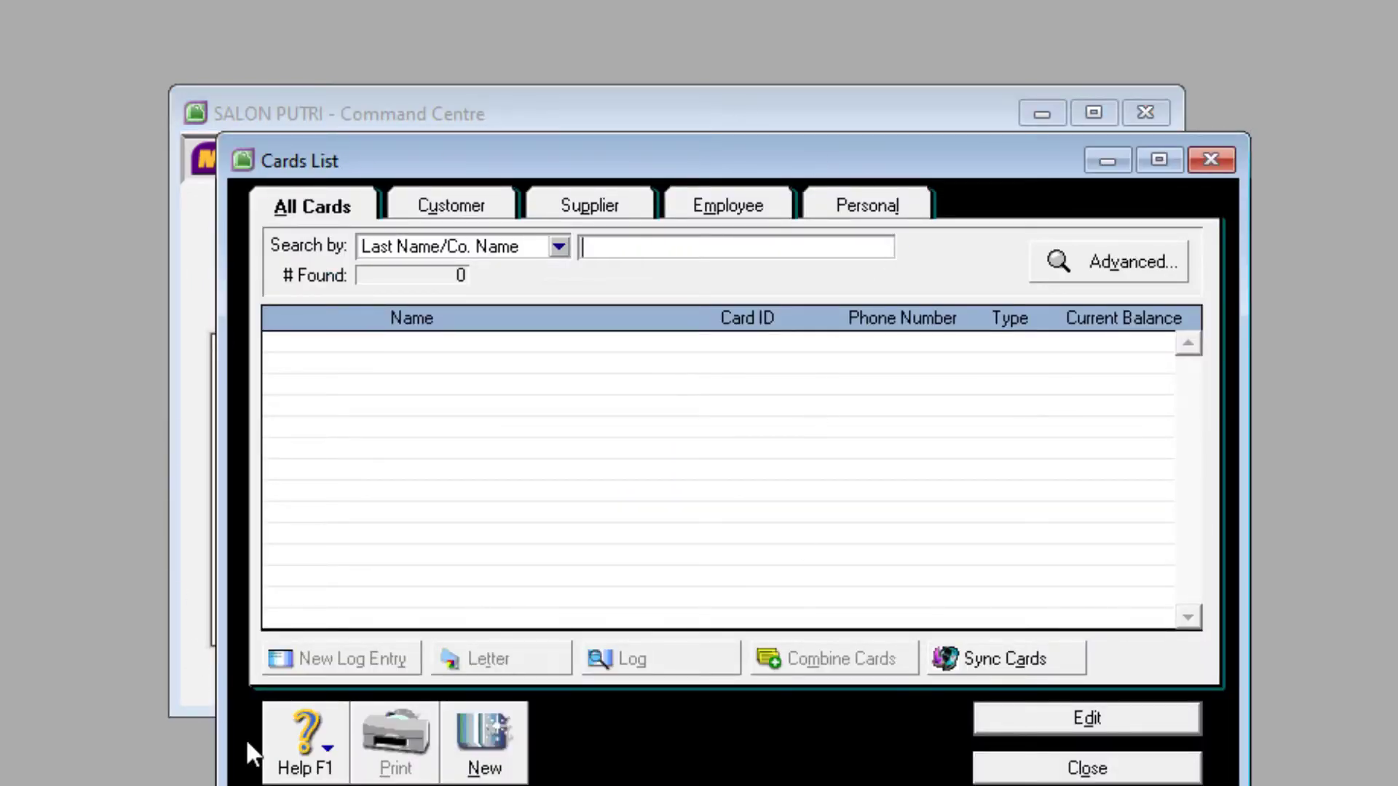
{"action": "left_click", "coordinate": [485, 746]}
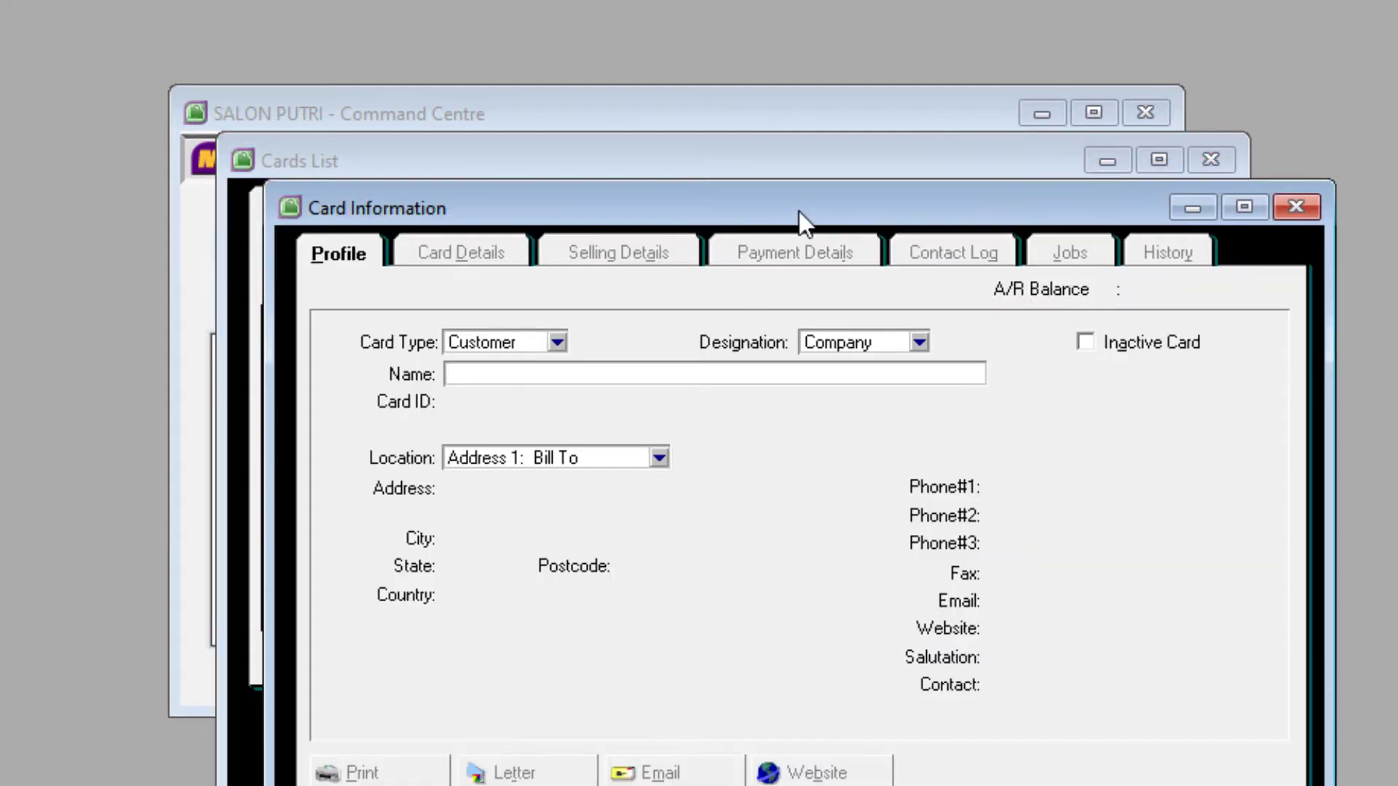
{"action": "left_click_drag", "start_coordinate": [798, 211], "coordinate": [784, 18]}
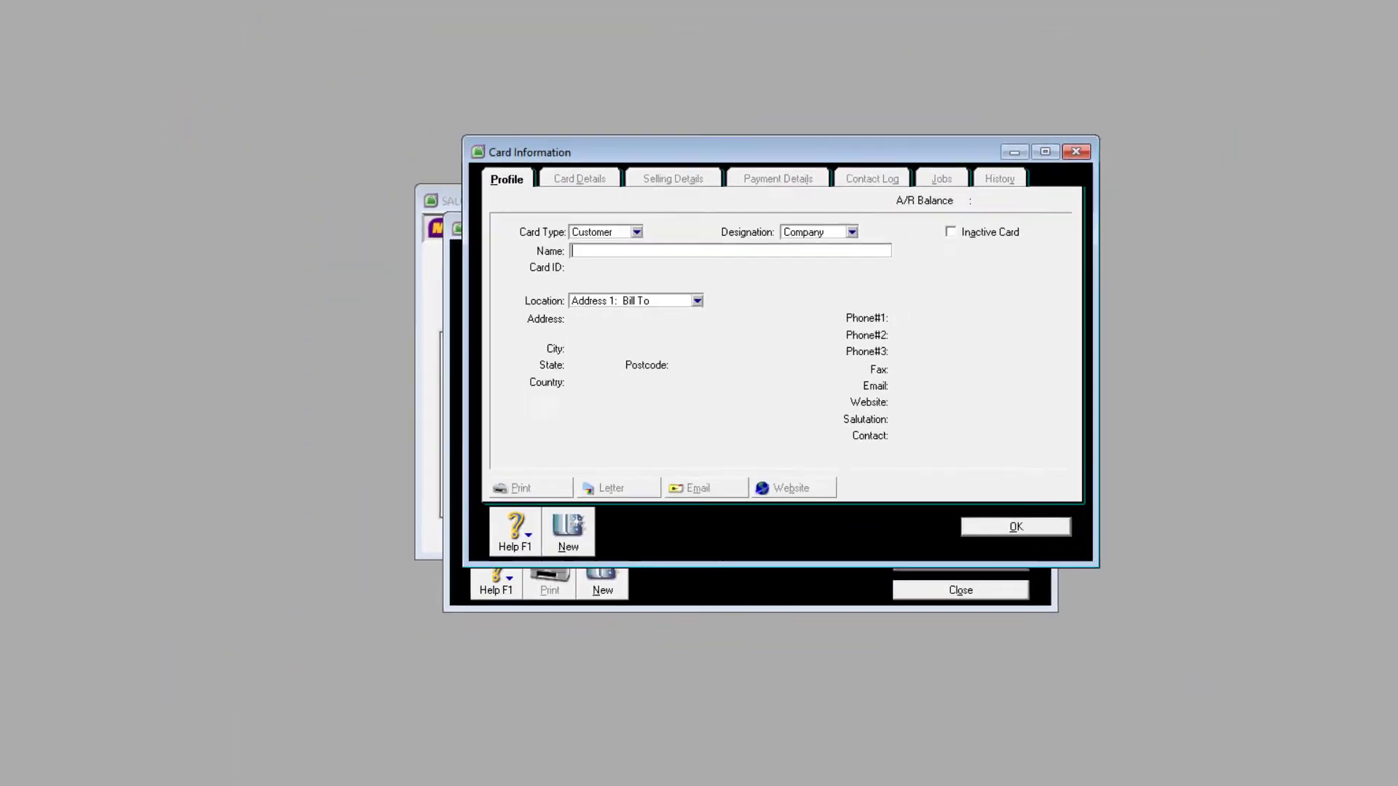
- Bring the exercise PDF forward and scroll to the page 5 customer and supplier lists
{"action": "mouse_move", "coordinate": [636, 779]}
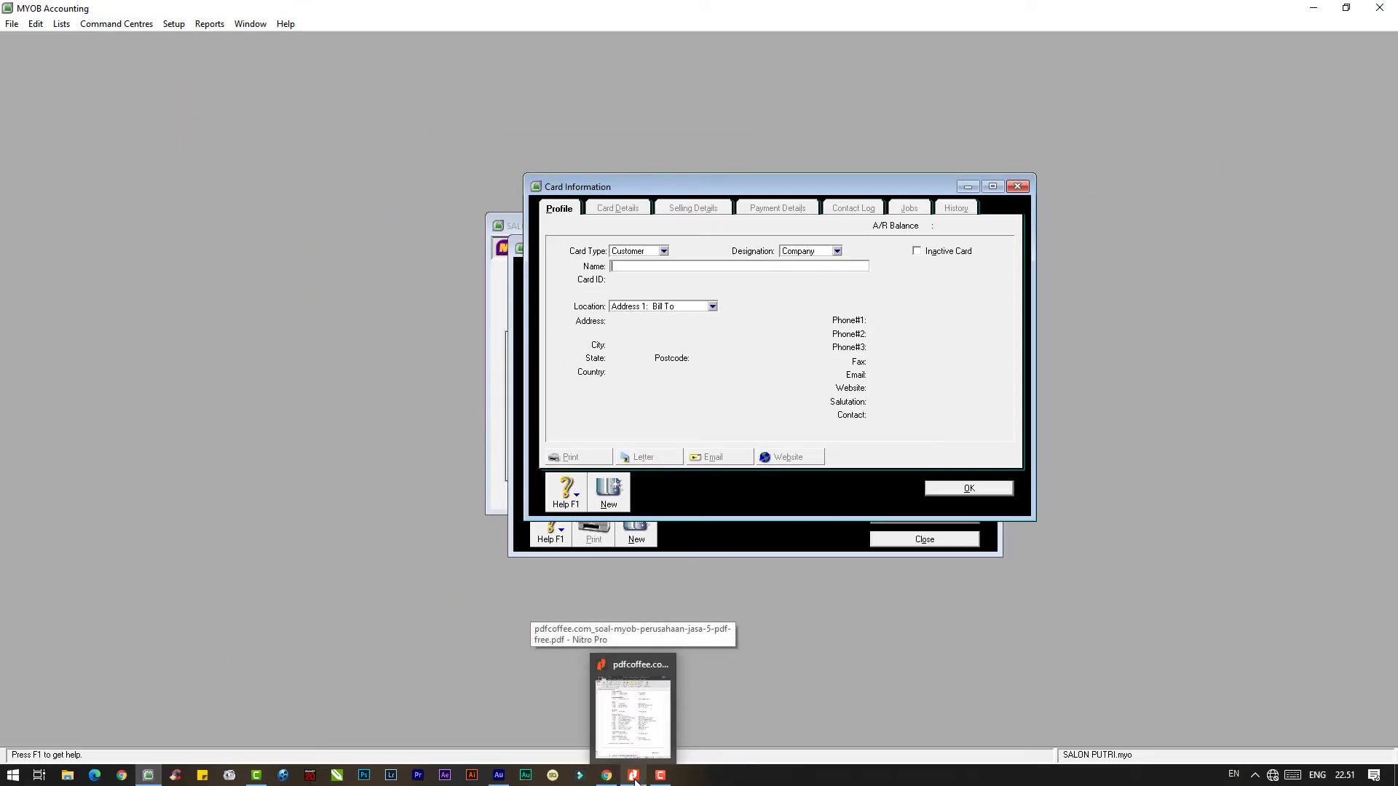
{"action": "left_click", "coordinate": [634, 777]}
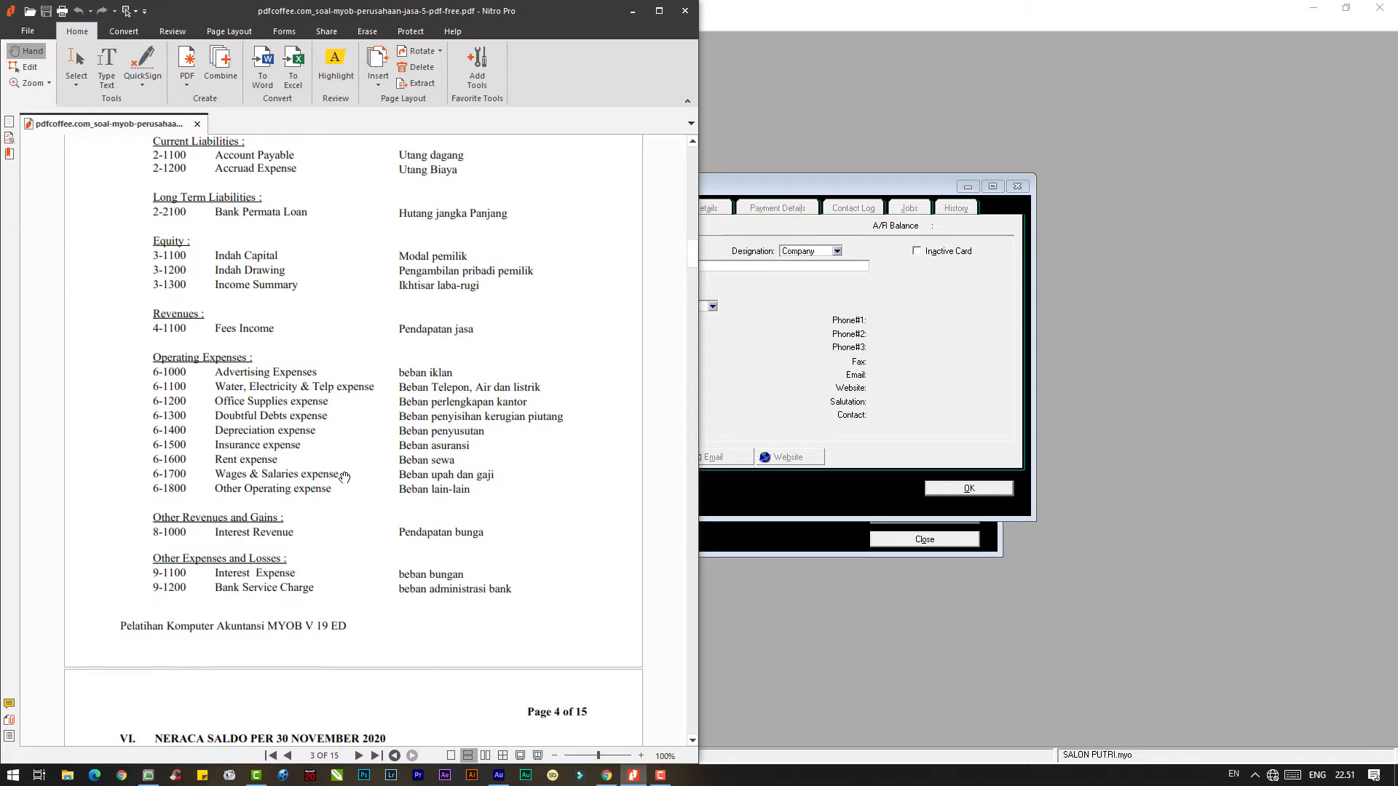
{"action": "scroll", "coordinate": [344, 477], "scroll_direction": "down", "scroll_amount": 15}
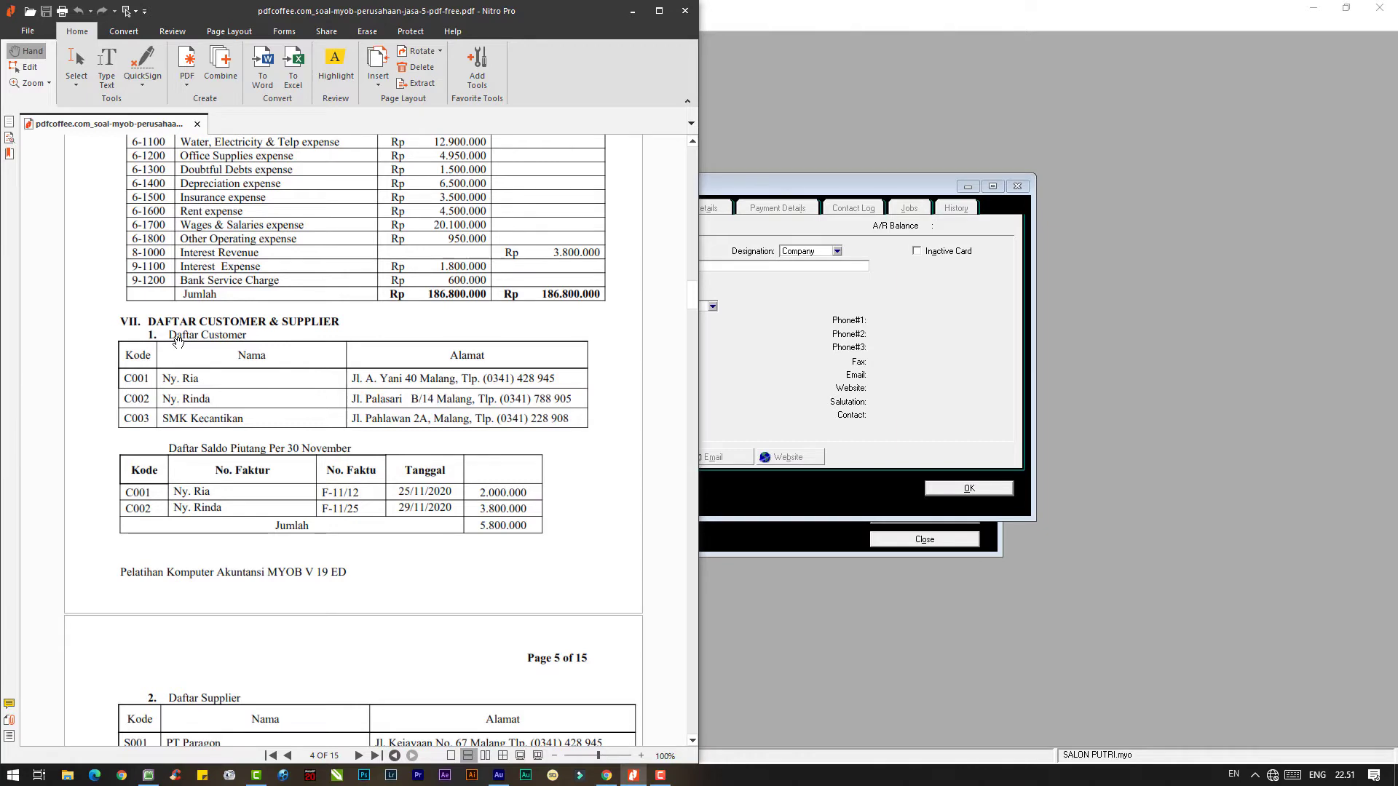
- Restore MYOB Accounting, snap it to the right half, and centre the Card Information form
{"action": "left_click", "coordinate": [800, 20]}
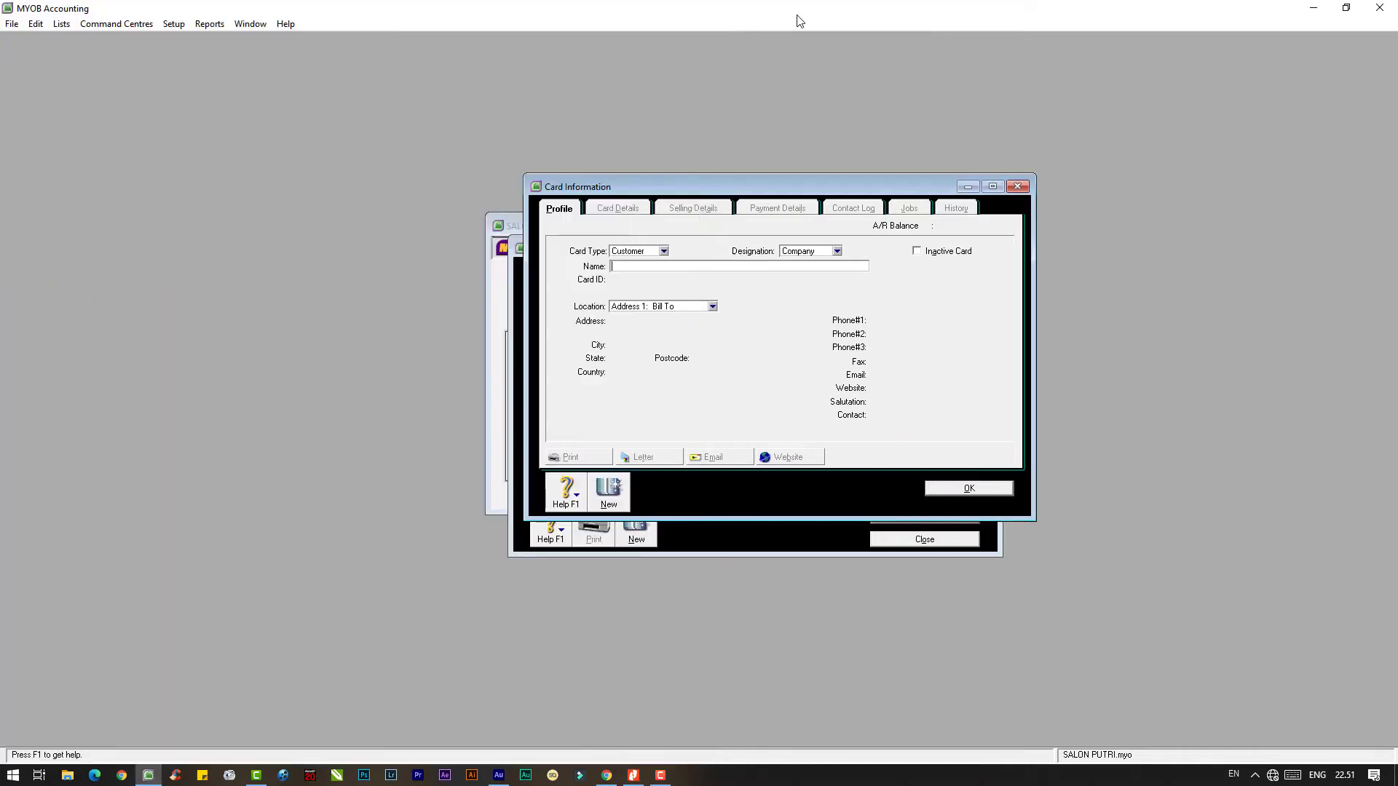
{"action": "left_click", "coordinate": [1346, 8]}
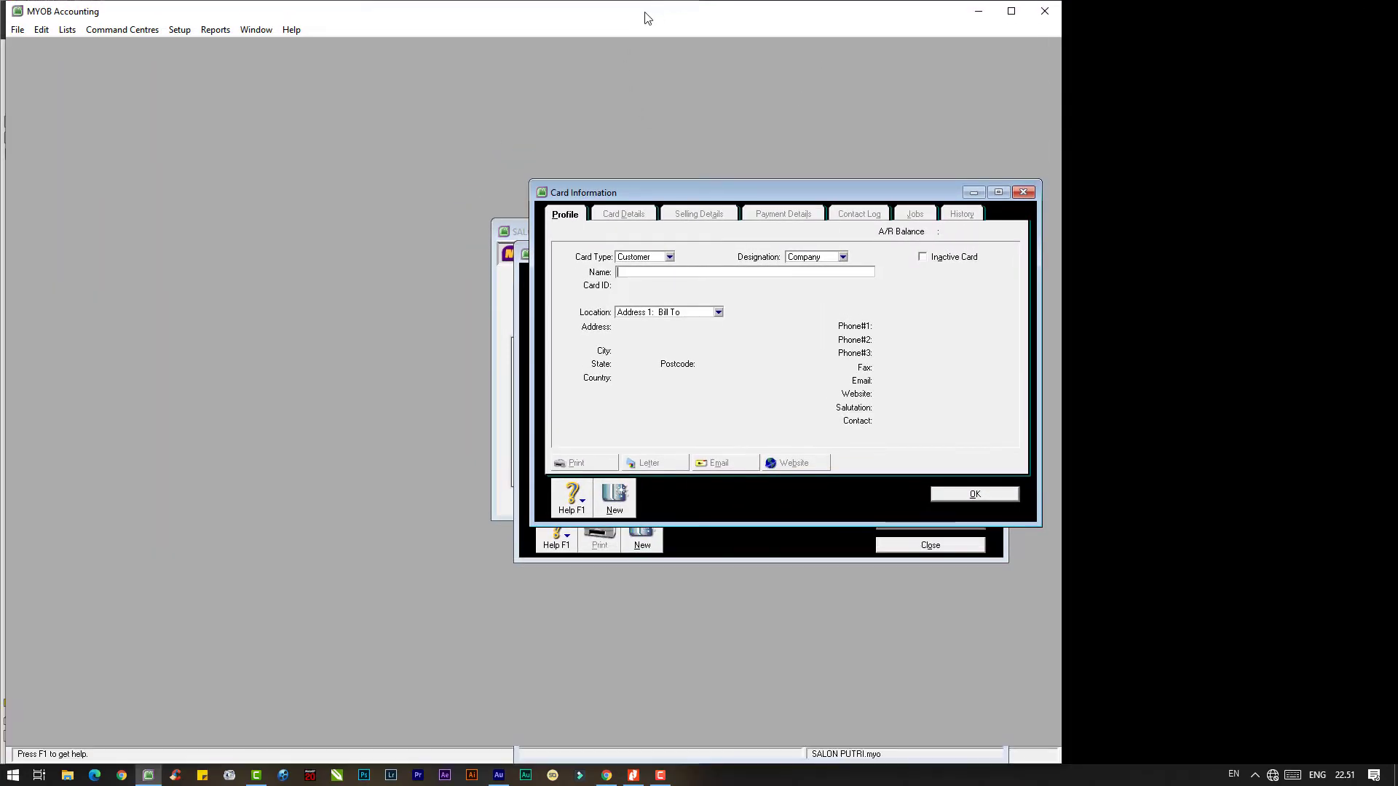
{"action": "left_click_drag", "start_coordinate": [648, 18], "coordinate": [1395, 87]}
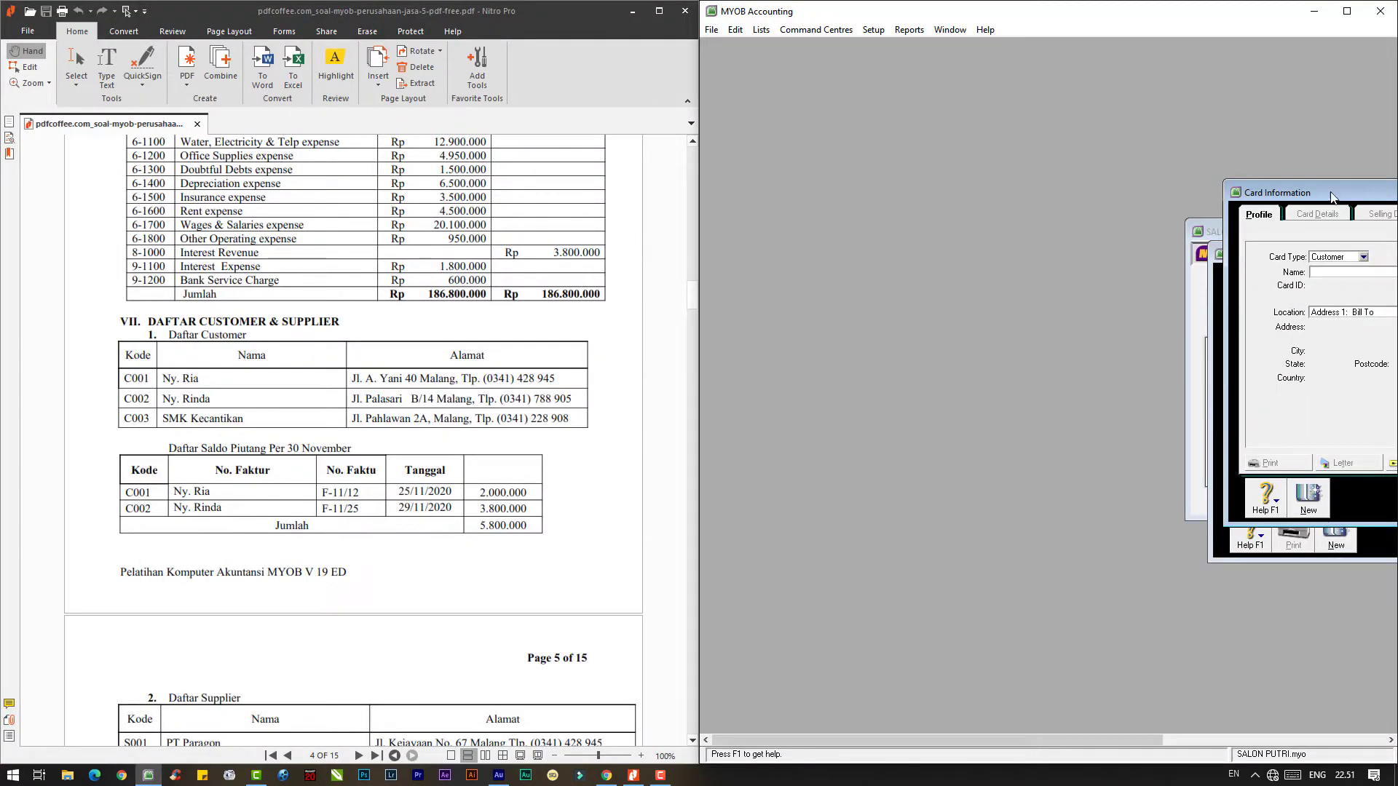
{"action": "left_click_drag", "start_coordinate": [1332, 196], "coordinate": [871, 195]}
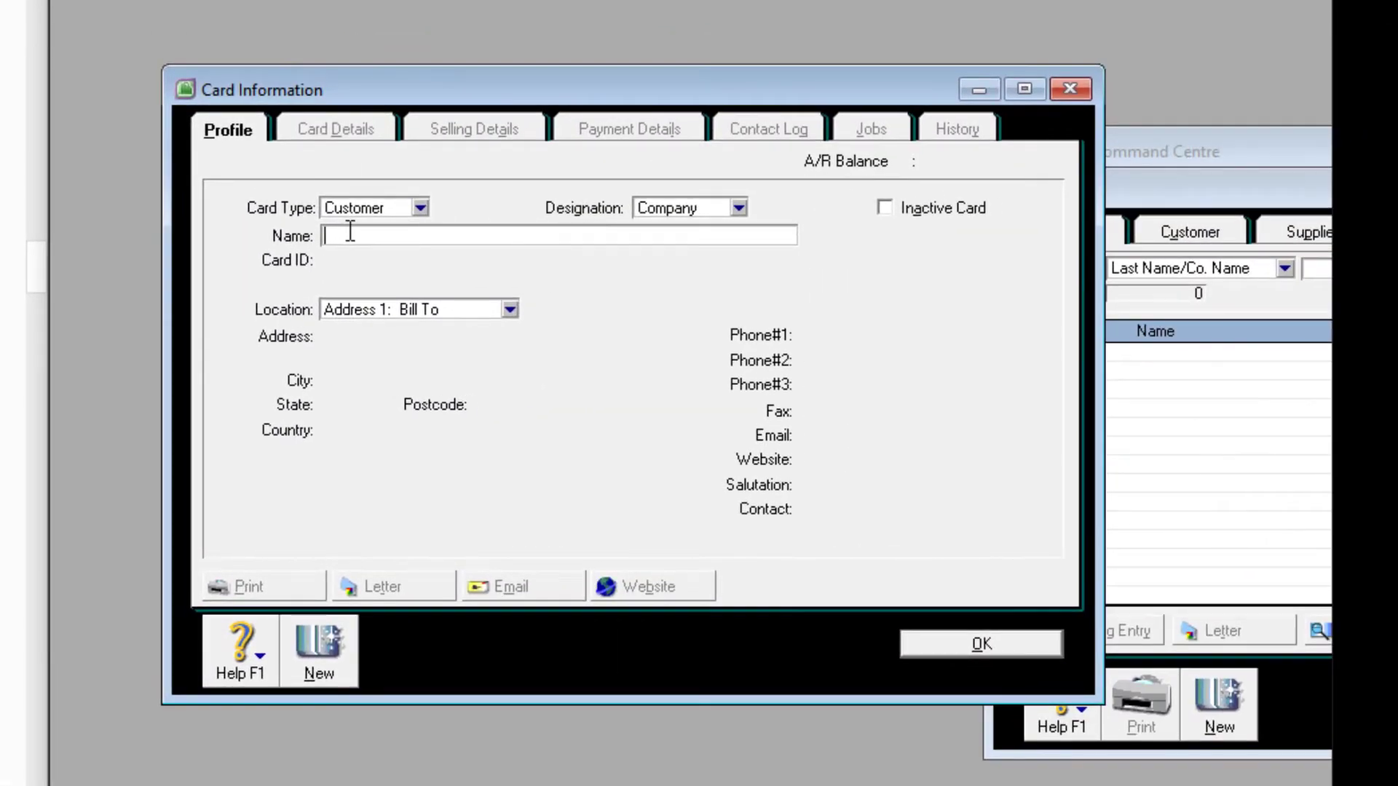
- Enter the first customer's name and Card ID on a Customer-type card
{"action": "left_click", "coordinate": [420, 207]}
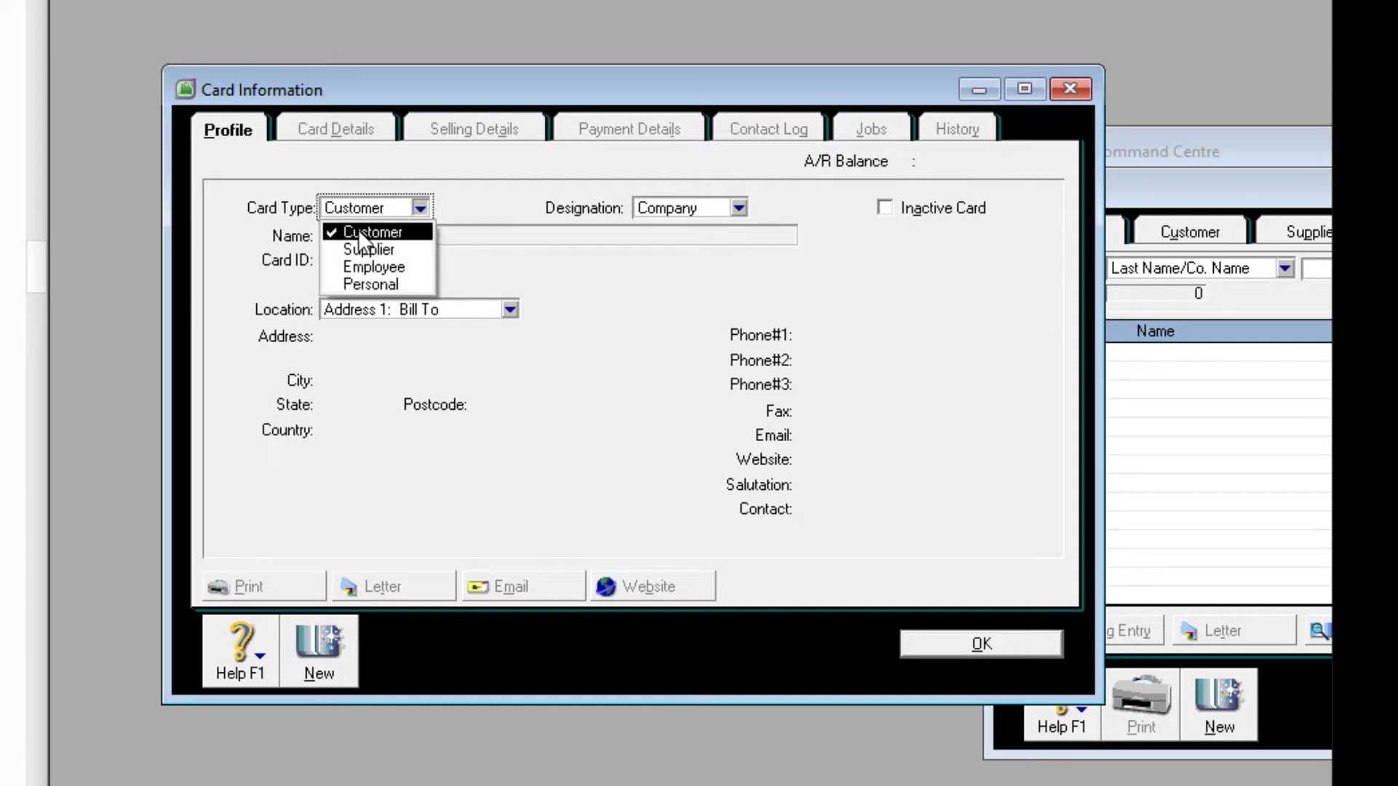
{"action": "left_click", "coordinate": [405, 232]}
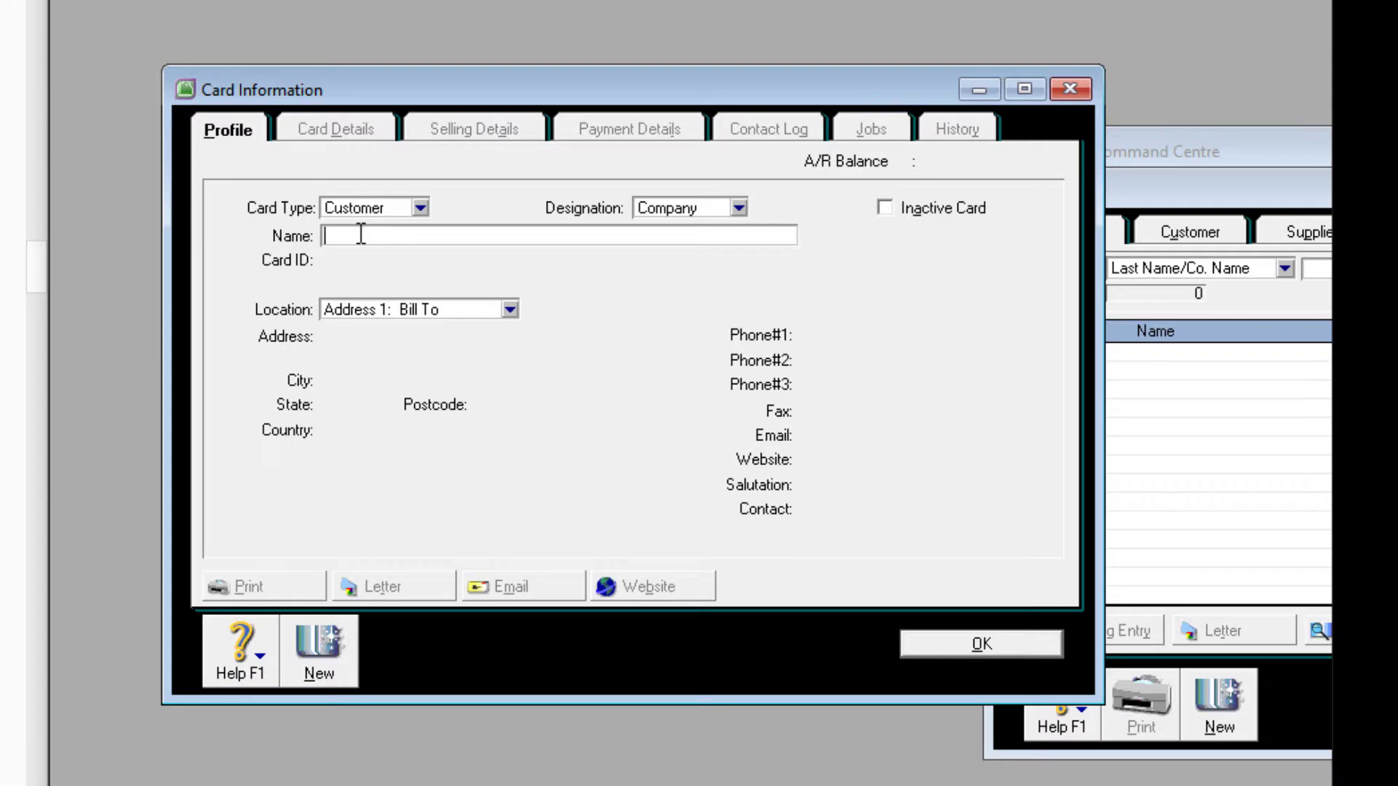
{"action": "type", "text": "NY. FIA"}
{"action": "key", "text": "Tab"}
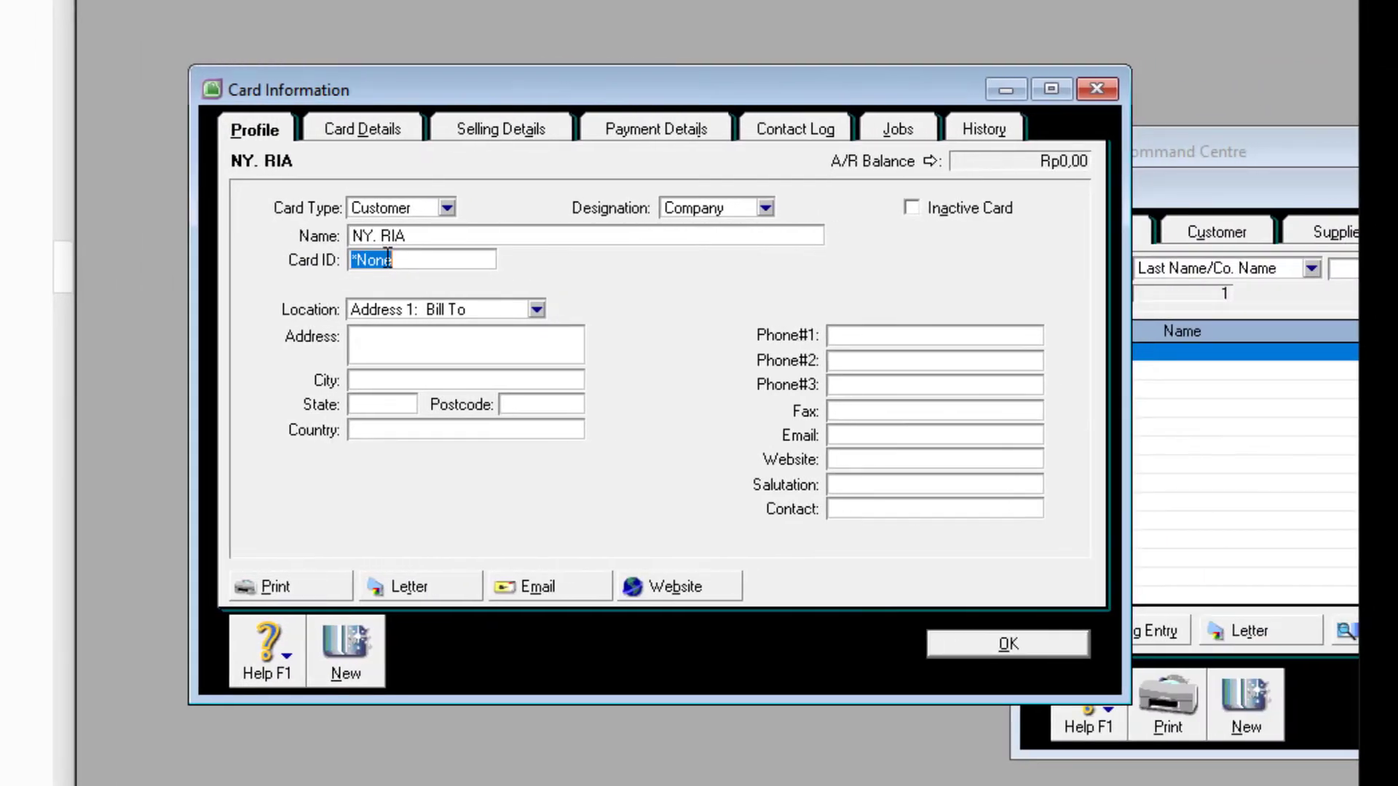
{"action": "type", "text": "C001"}
- Paste the customer's billing address from the exercise PDF into the Address box
{"action": "left_click", "coordinate": [26, 408]}
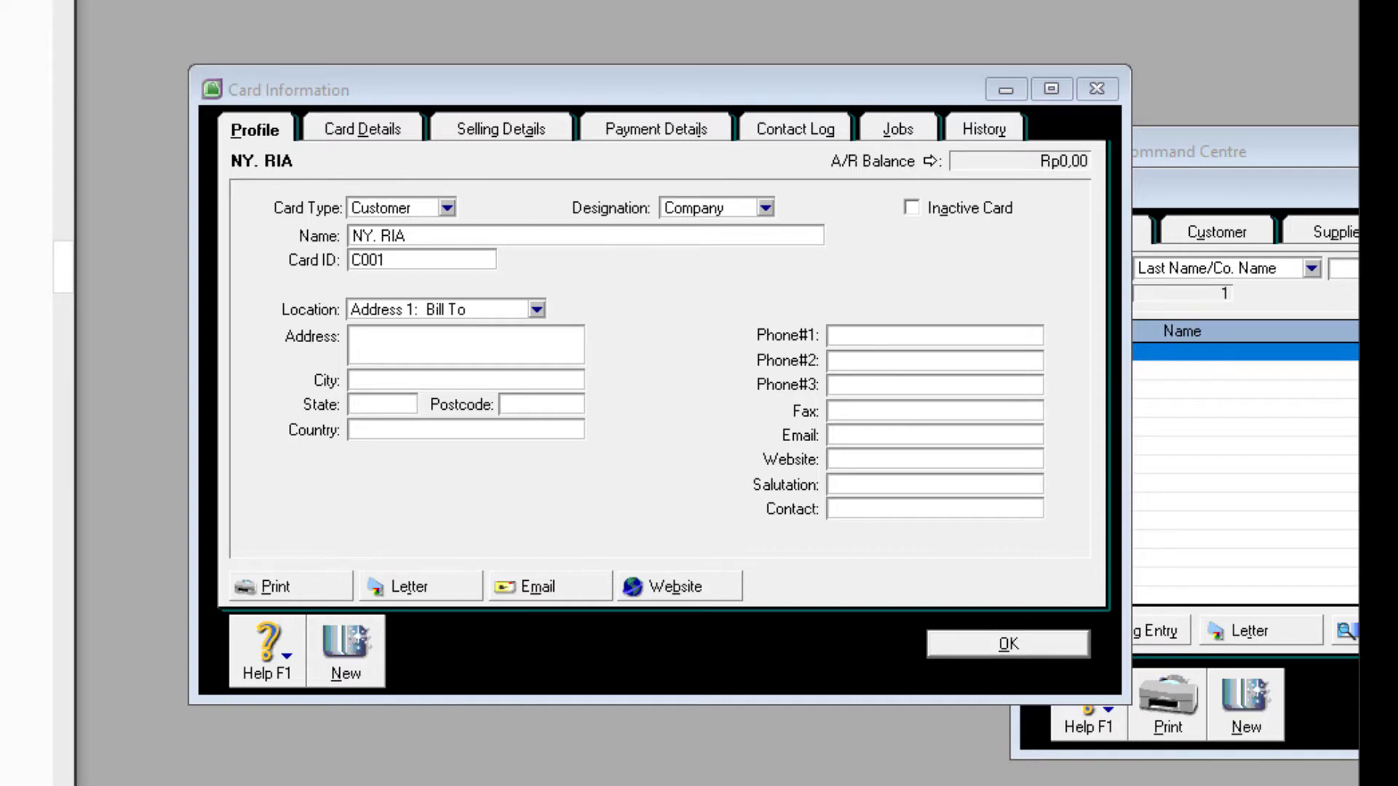
{"action": "left_click", "coordinate": [380, 344]}
{"action": "right_click", "coordinate": [384, 342]}
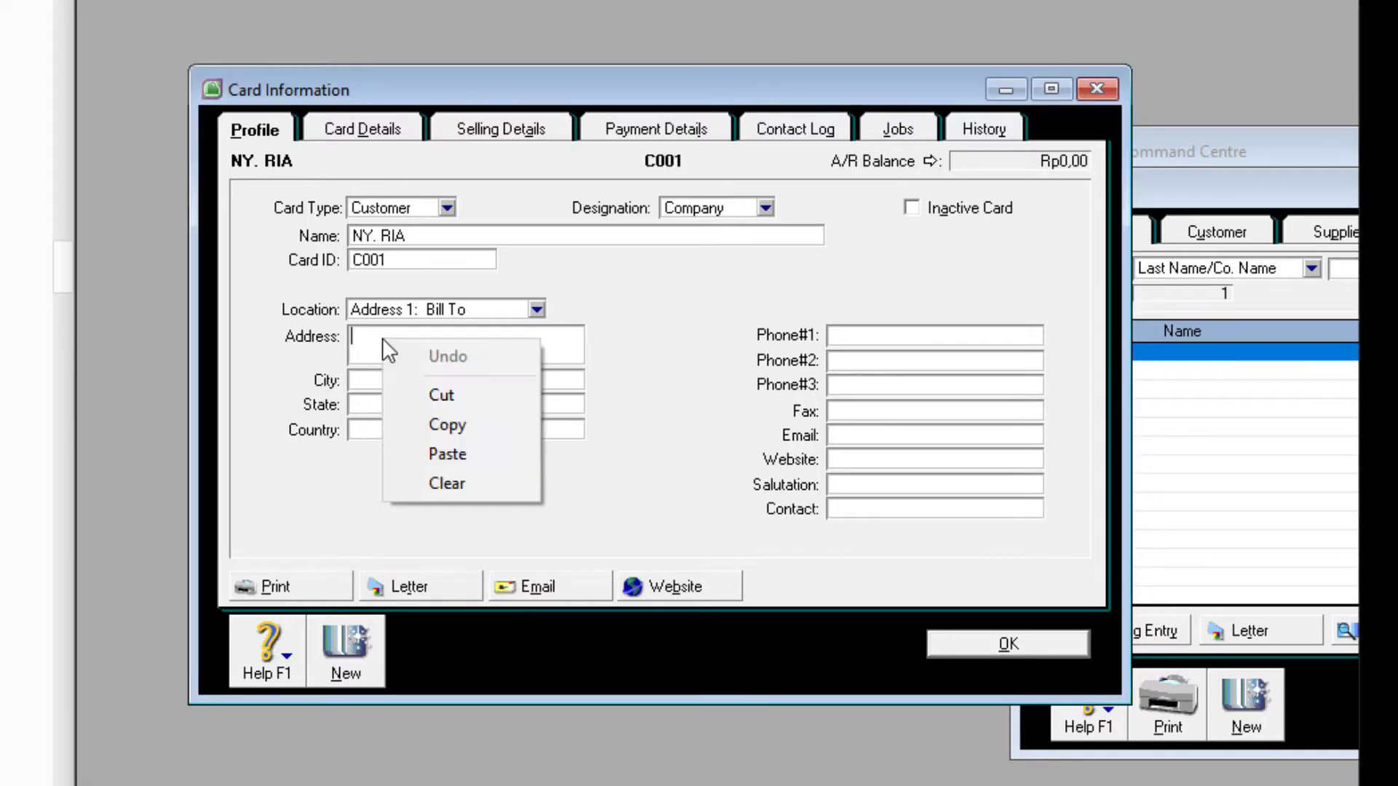
{"action": "left_click", "coordinate": [451, 453]}
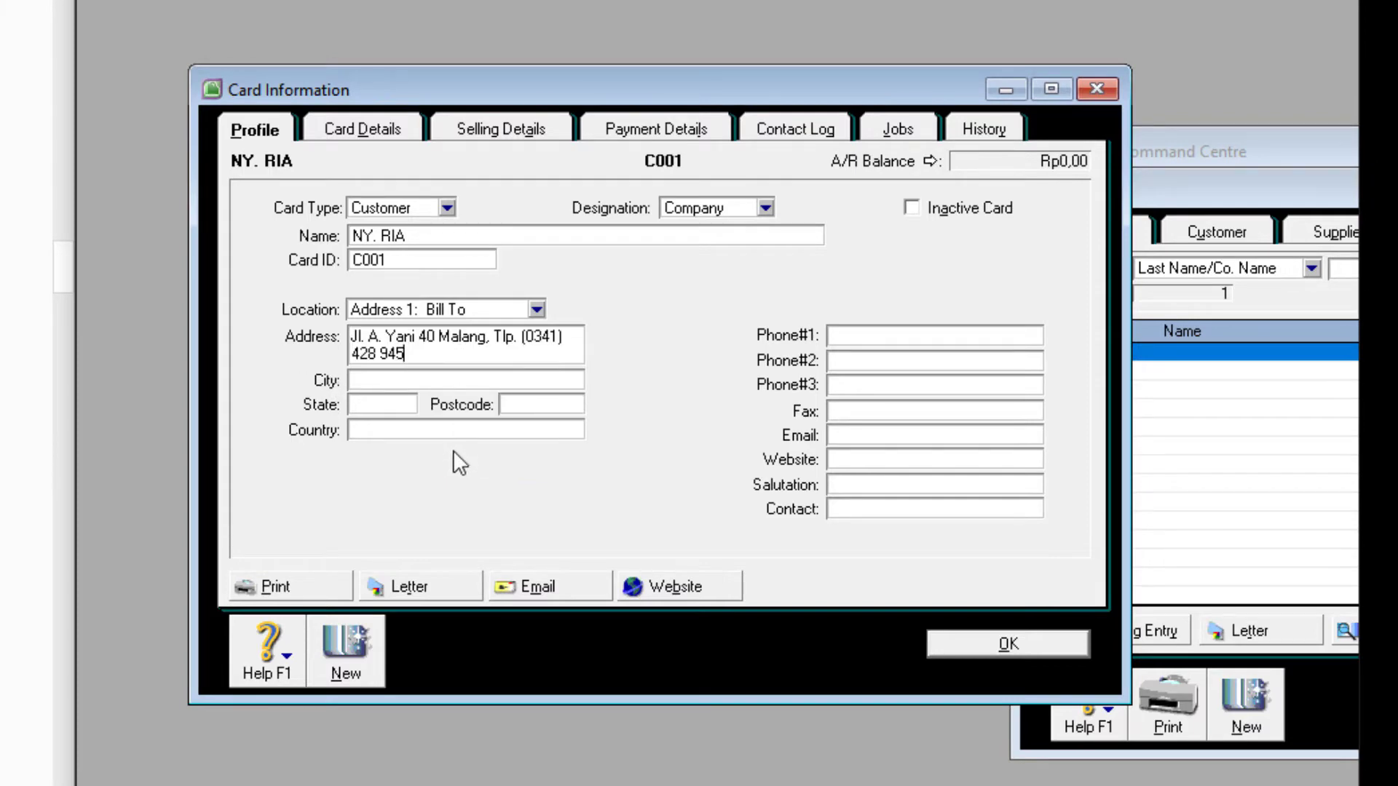
- Save the first customer, then add the second customer and SMK KECANTIKAN with their Card IDs and addresses
{"action": "left_click", "coordinate": [354, 650]}
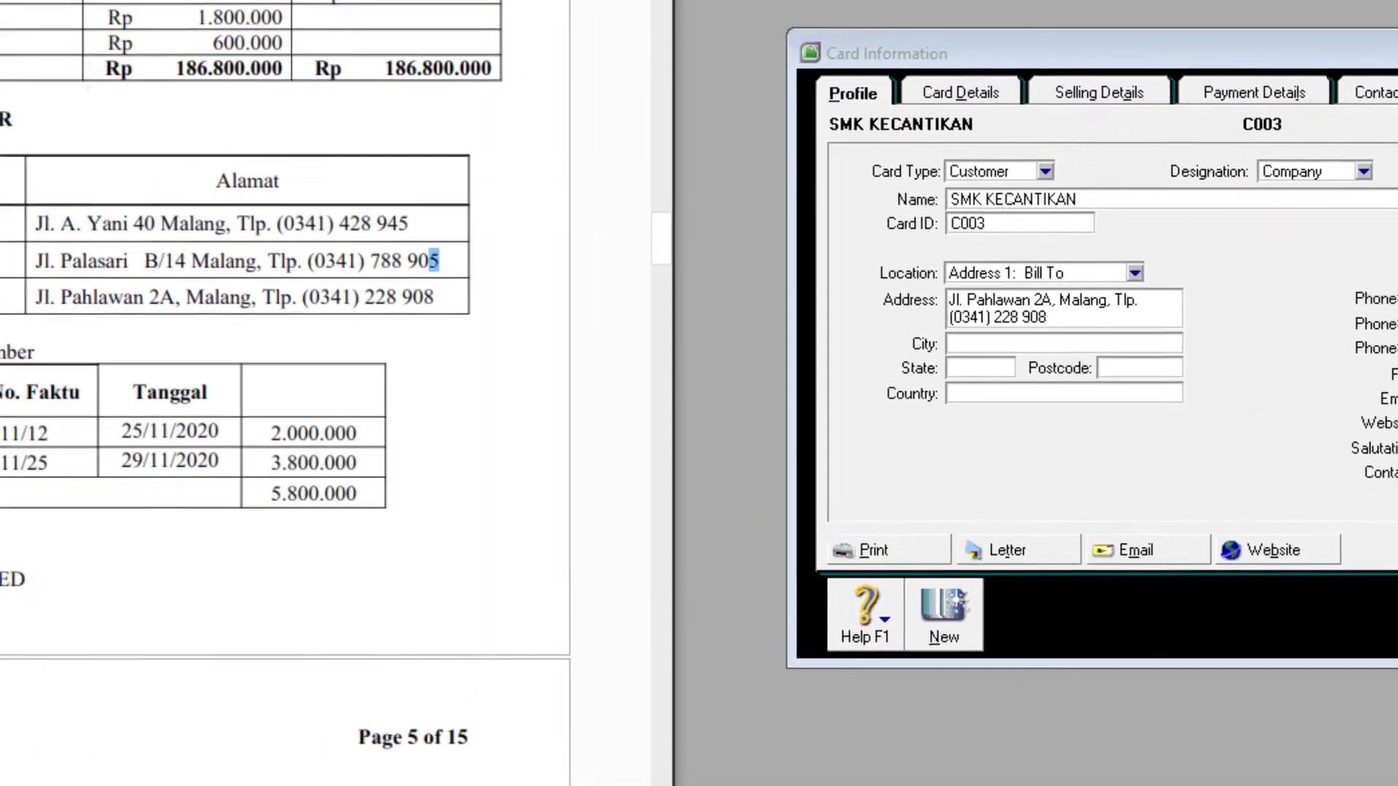
{"action": "scroll", "coordinate": [398, 568], "scroll_direction": "down", "scroll_amount": 8}
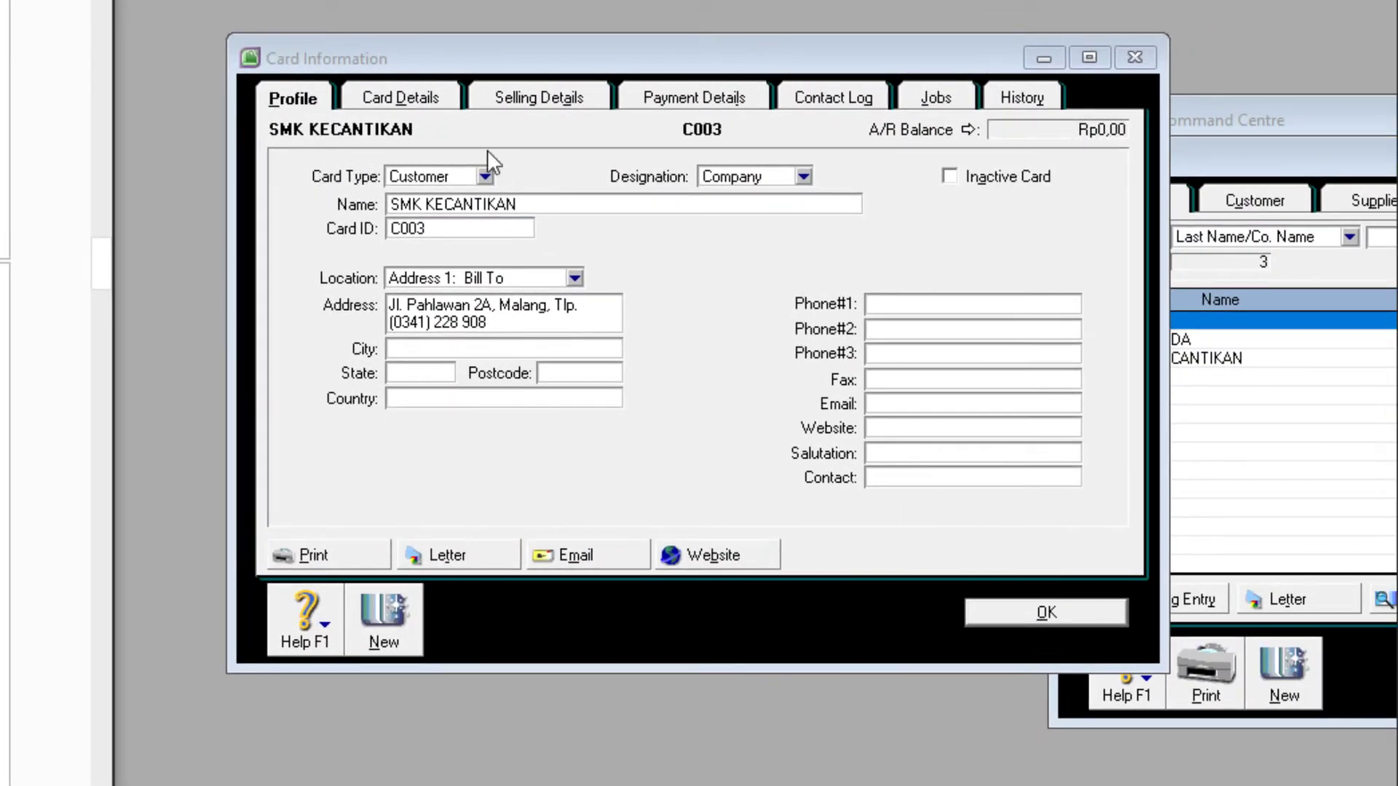
{"action": "left_click", "coordinate": [484, 175]}
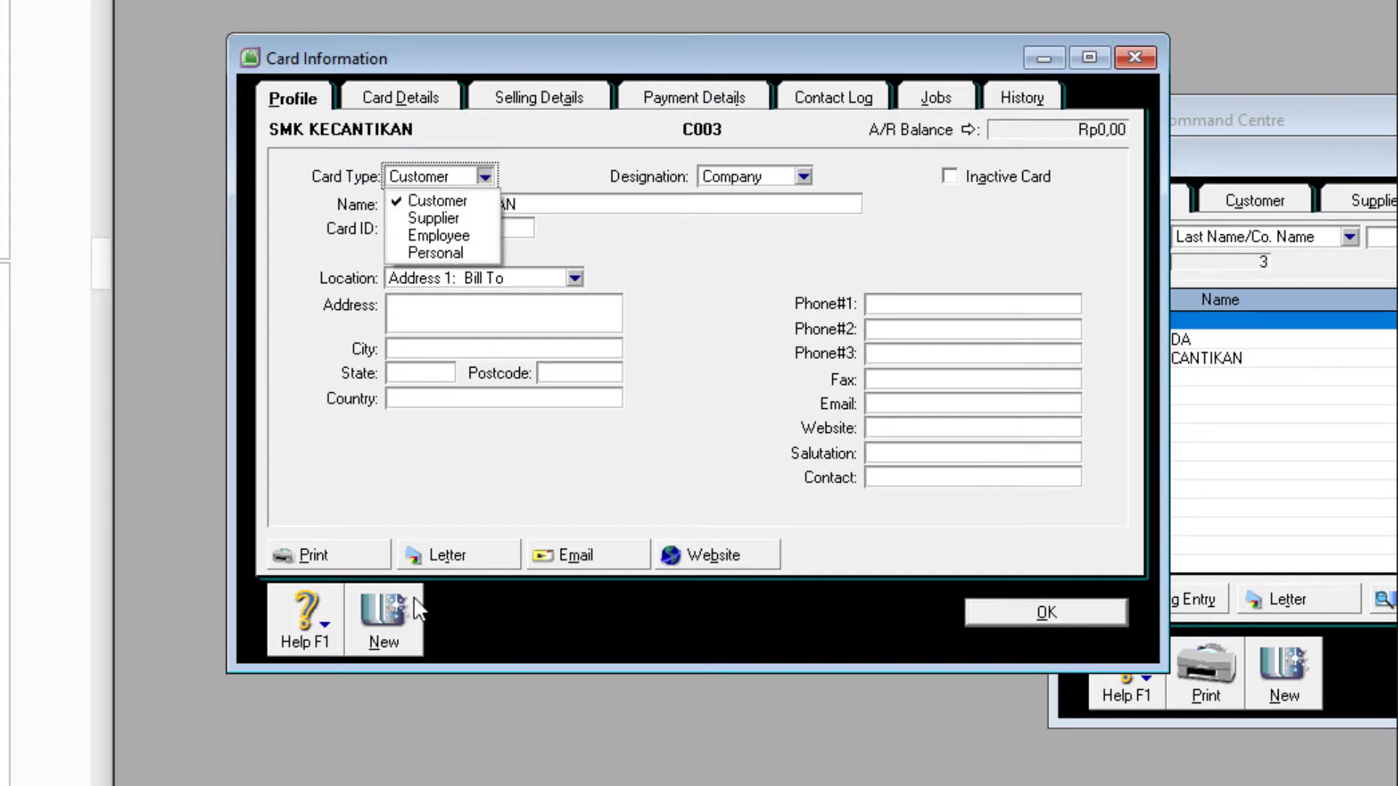
- Add supplier cards PT PARAGON, PT MARTINA and PT MITRA JAYA with their Card IDs and addresses
{"action": "left_click", "coordinate": [390, 618]}
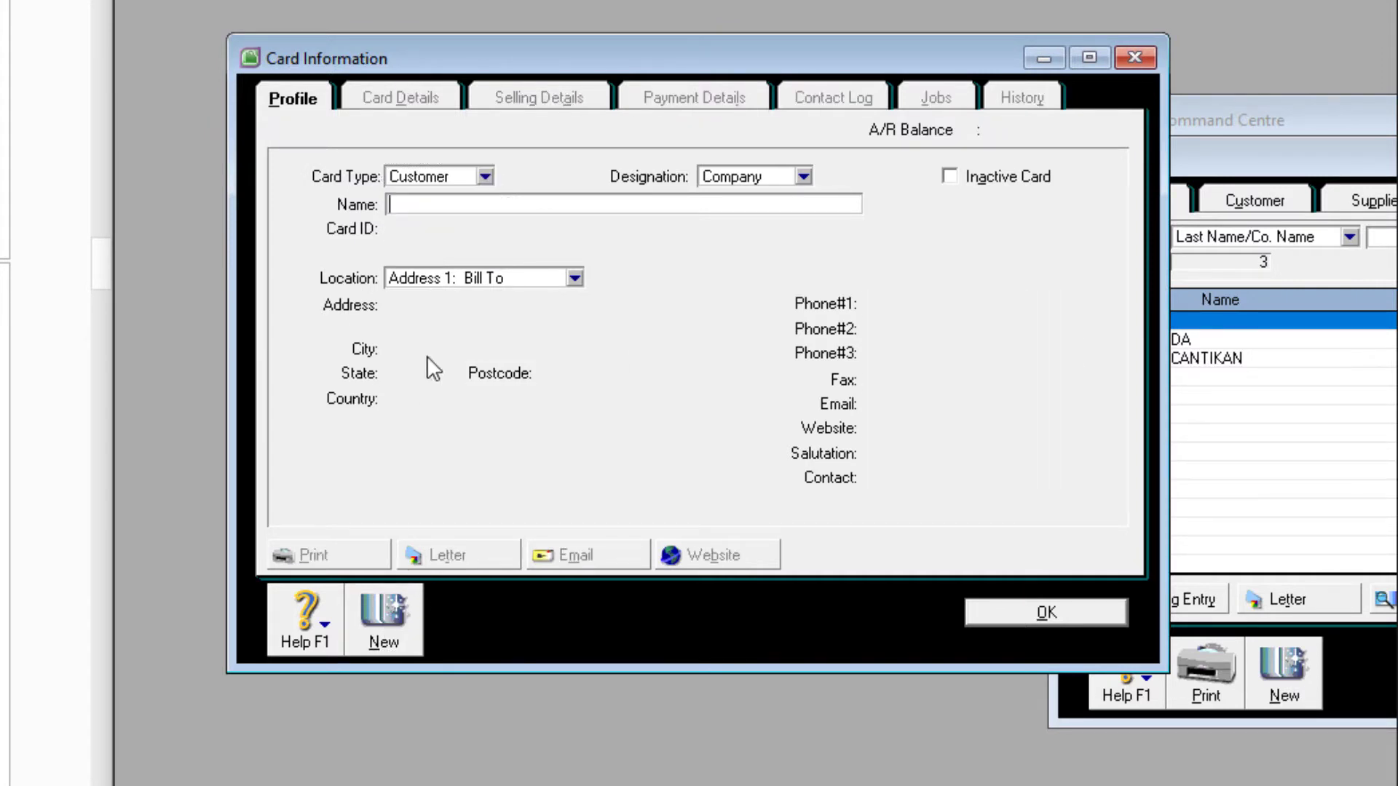
{"action": "left_click", "coordinate": [484, 174]}
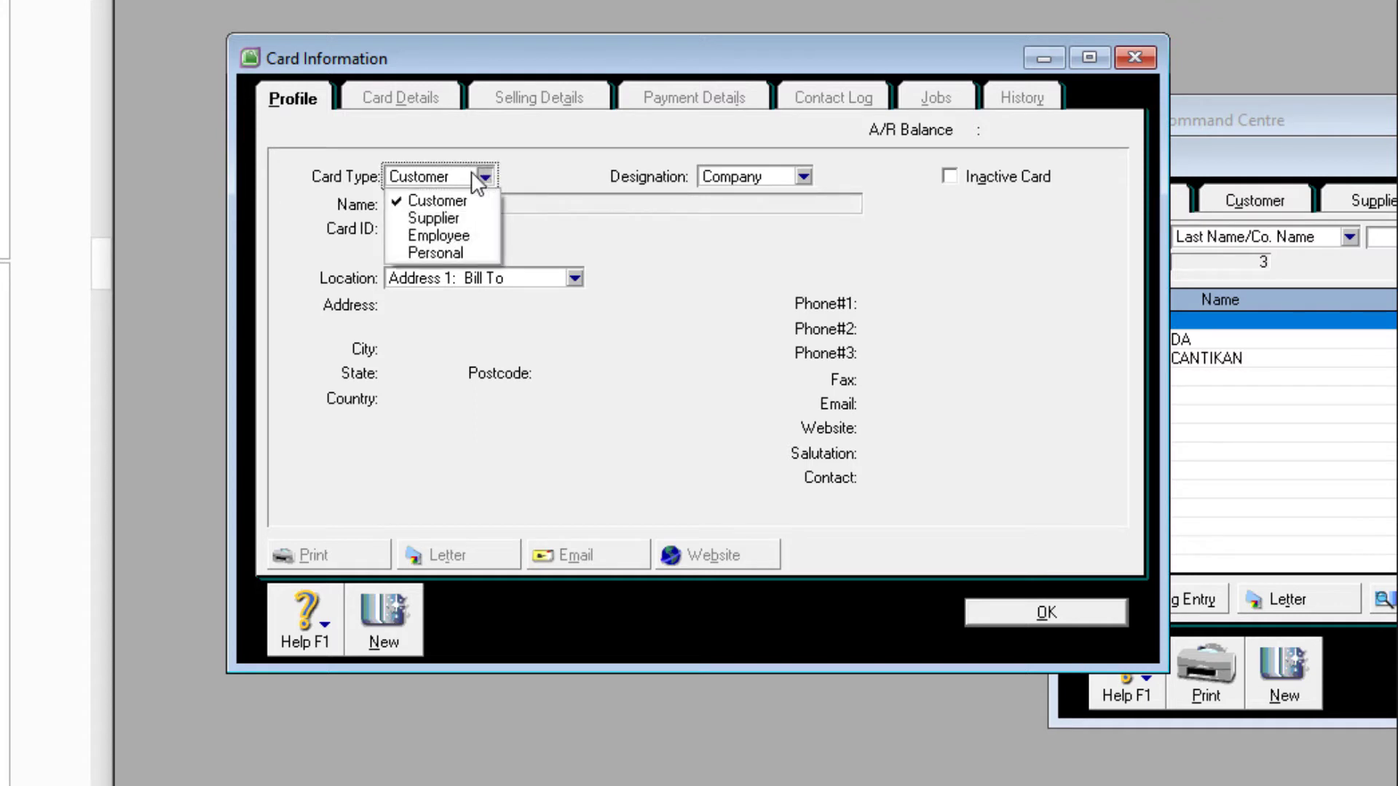
{"action": "left_click", "coordinate": [446, 219]}
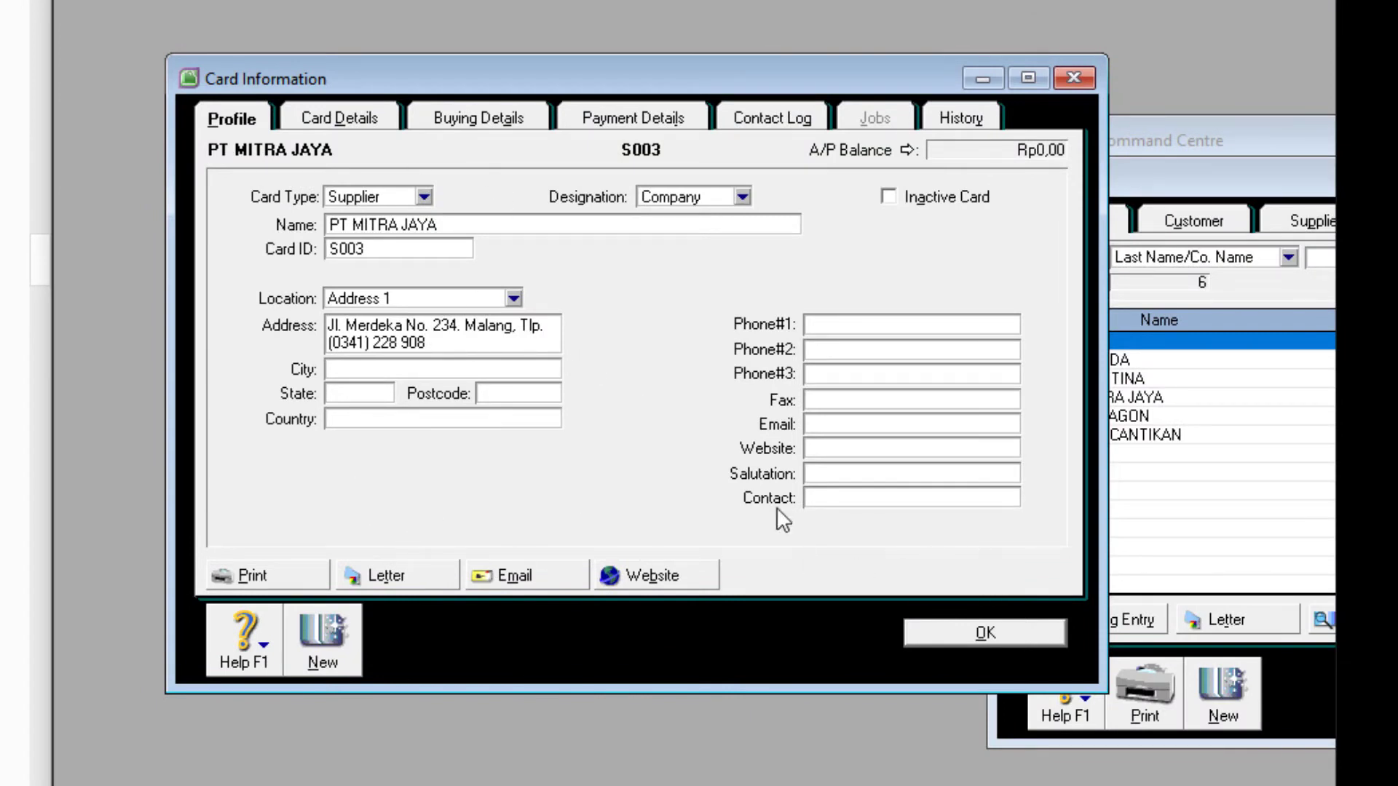
{"action": "left_click", "coordinate": [986, 632]}
{"action": "left_click_drag", "start_coordinate": [1202, 182], "coordinate": [364, 1]}
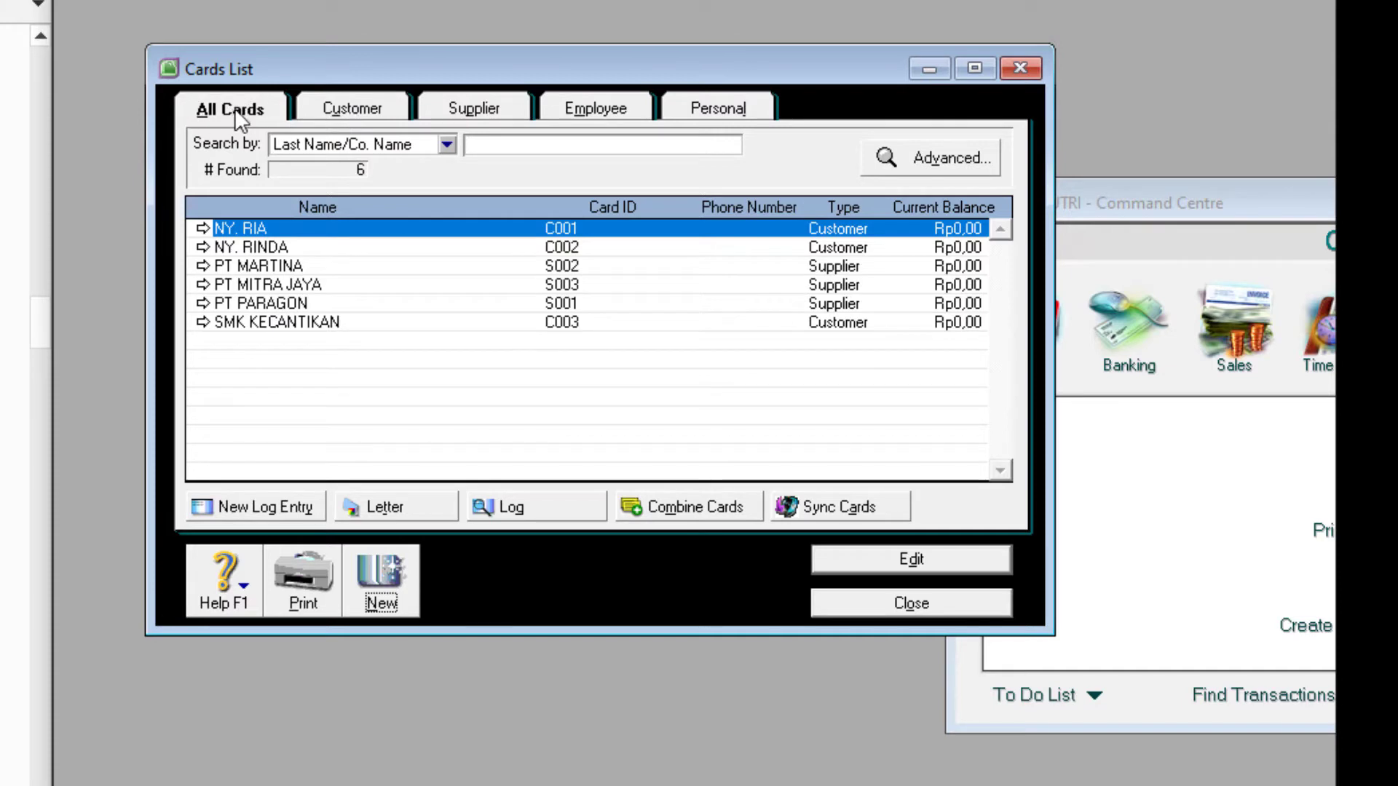
- Check the Customer and Supplier tabs list three cards each, then close the Cards List
{"action": "left_click", "coordinate": [348, 107]}
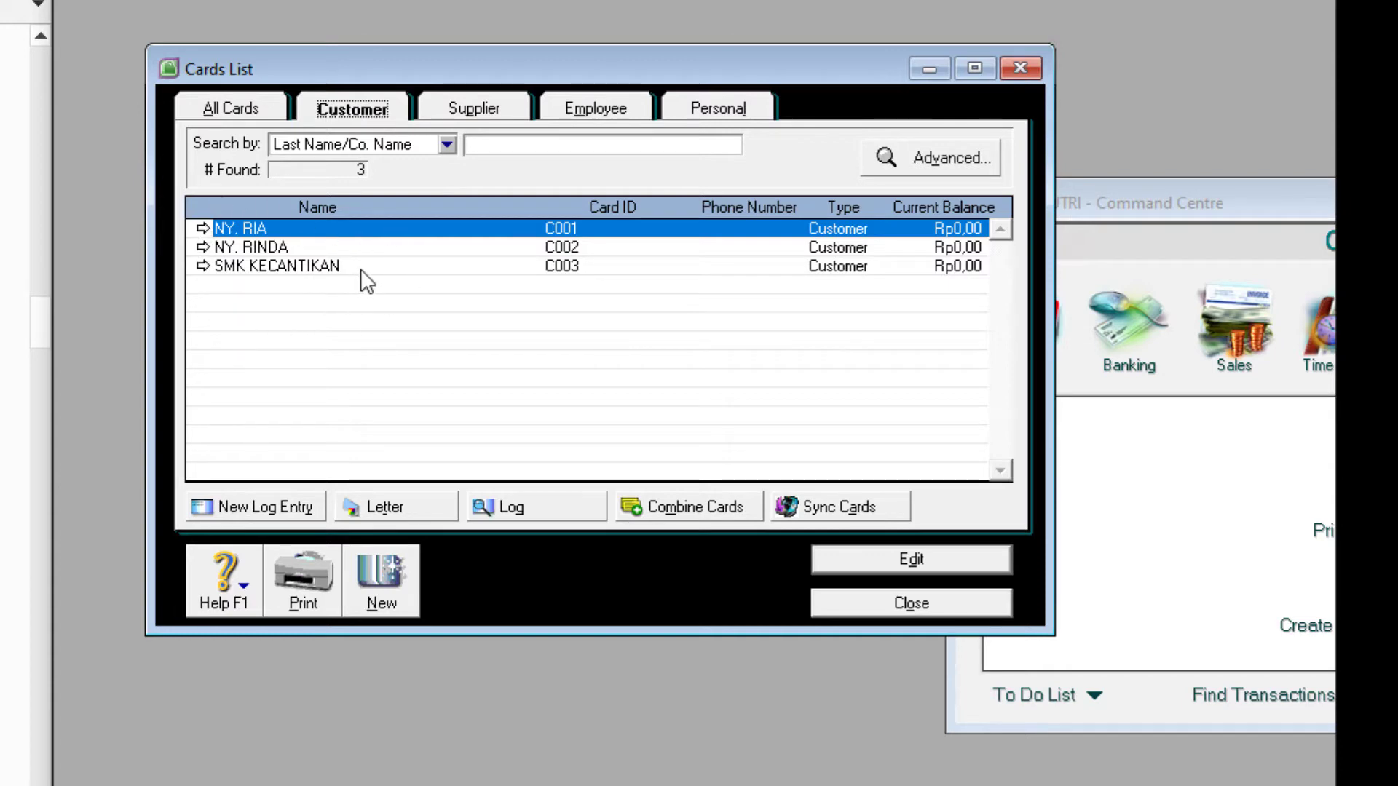
{"action": "left_click", "coordinate": [479, 114]}
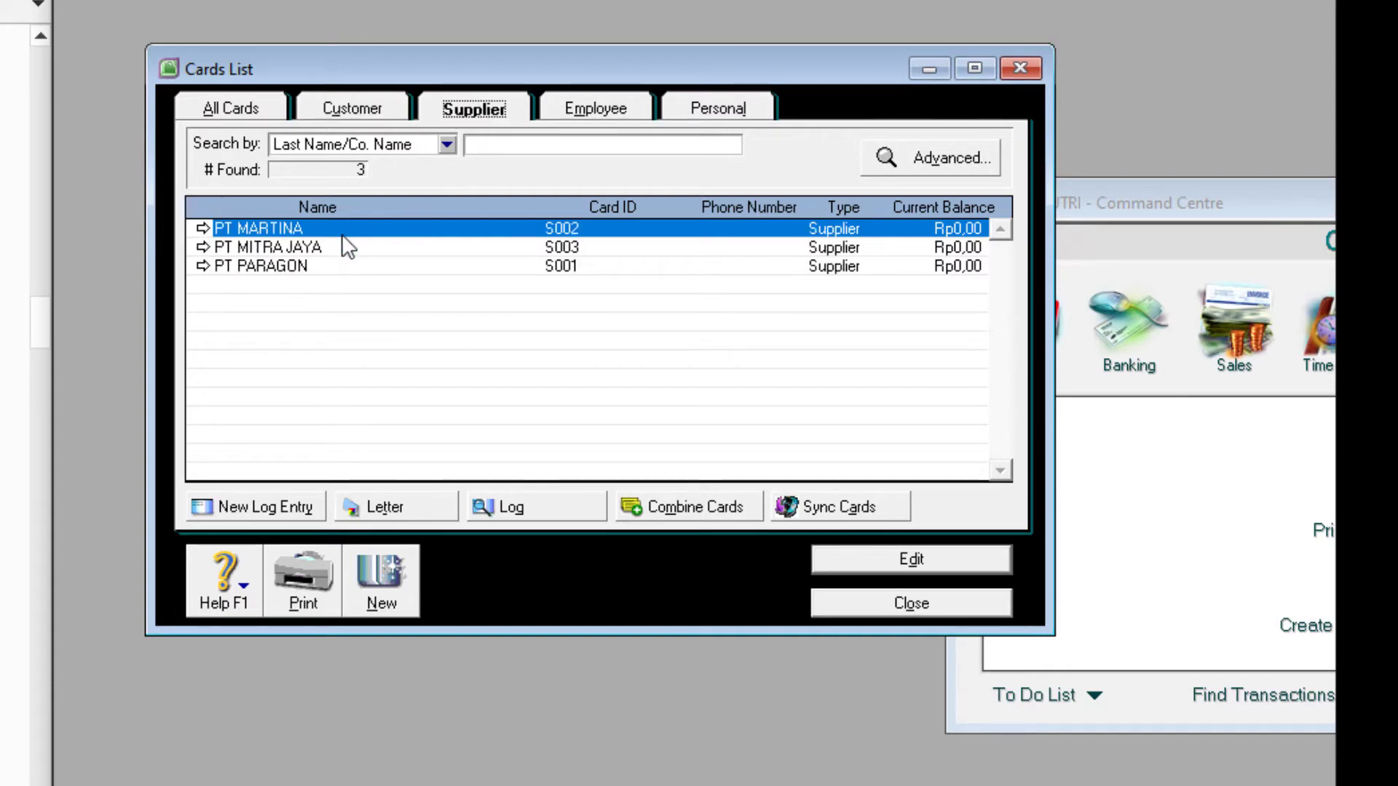
{"action": "left_click", "coordinate": [899, 612]}
{"action": "left_click_drag", "start_coordinate": [1209, 203], "coordinate": [517, 159]}
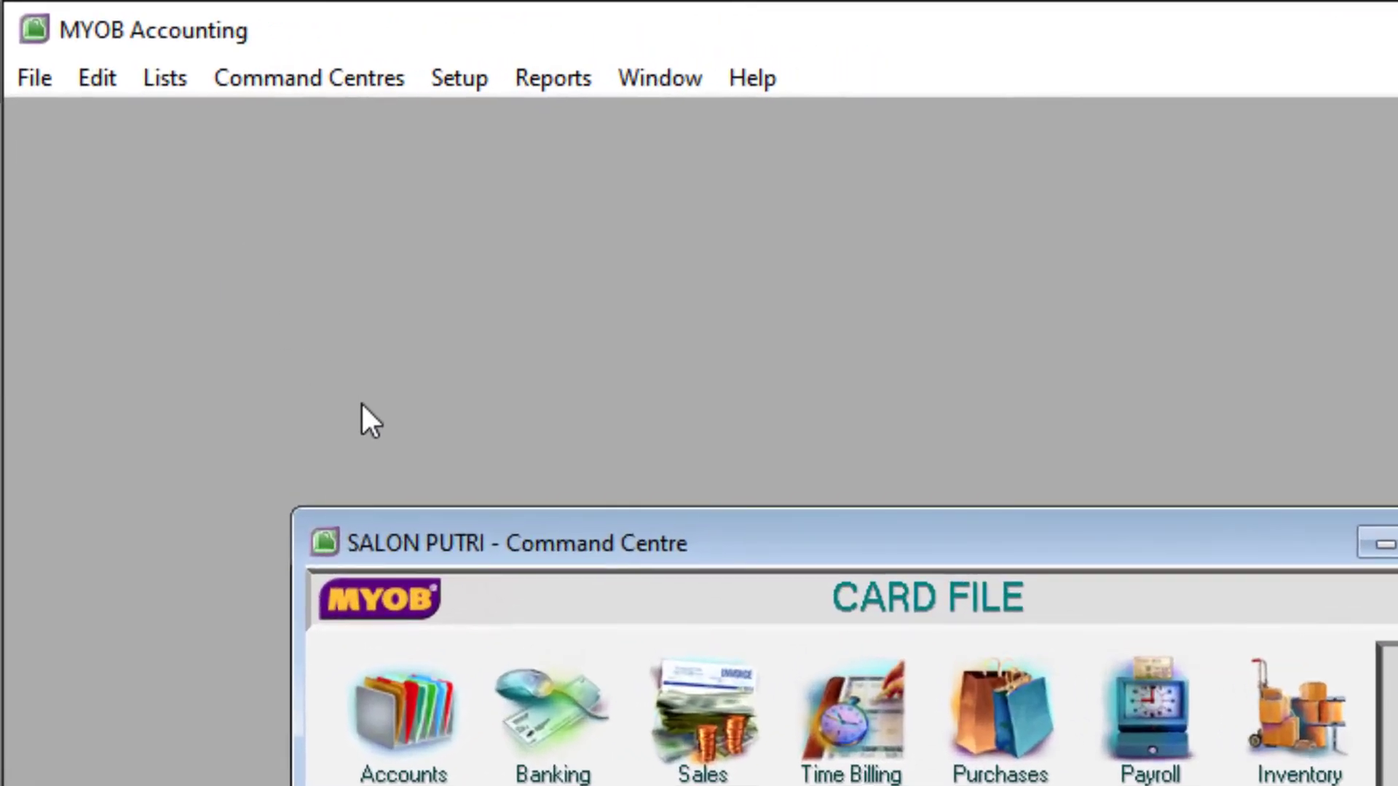
- Go to Setup > Linked Accounts > Accounts & Banking Accounts
{"action": "left_click", "coordinate": [471, 77]}
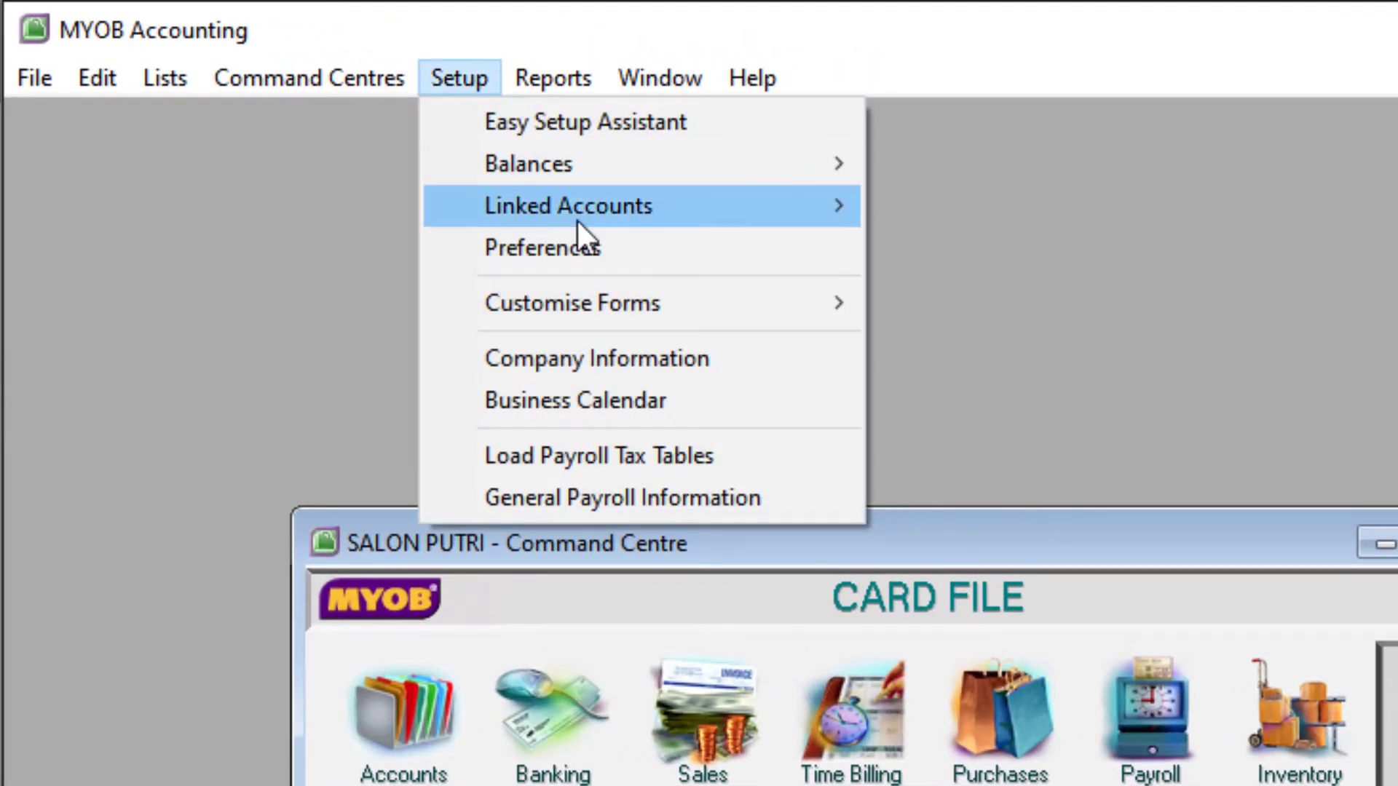
{"action": "mouse_move", "coordinate": [599, 213]}
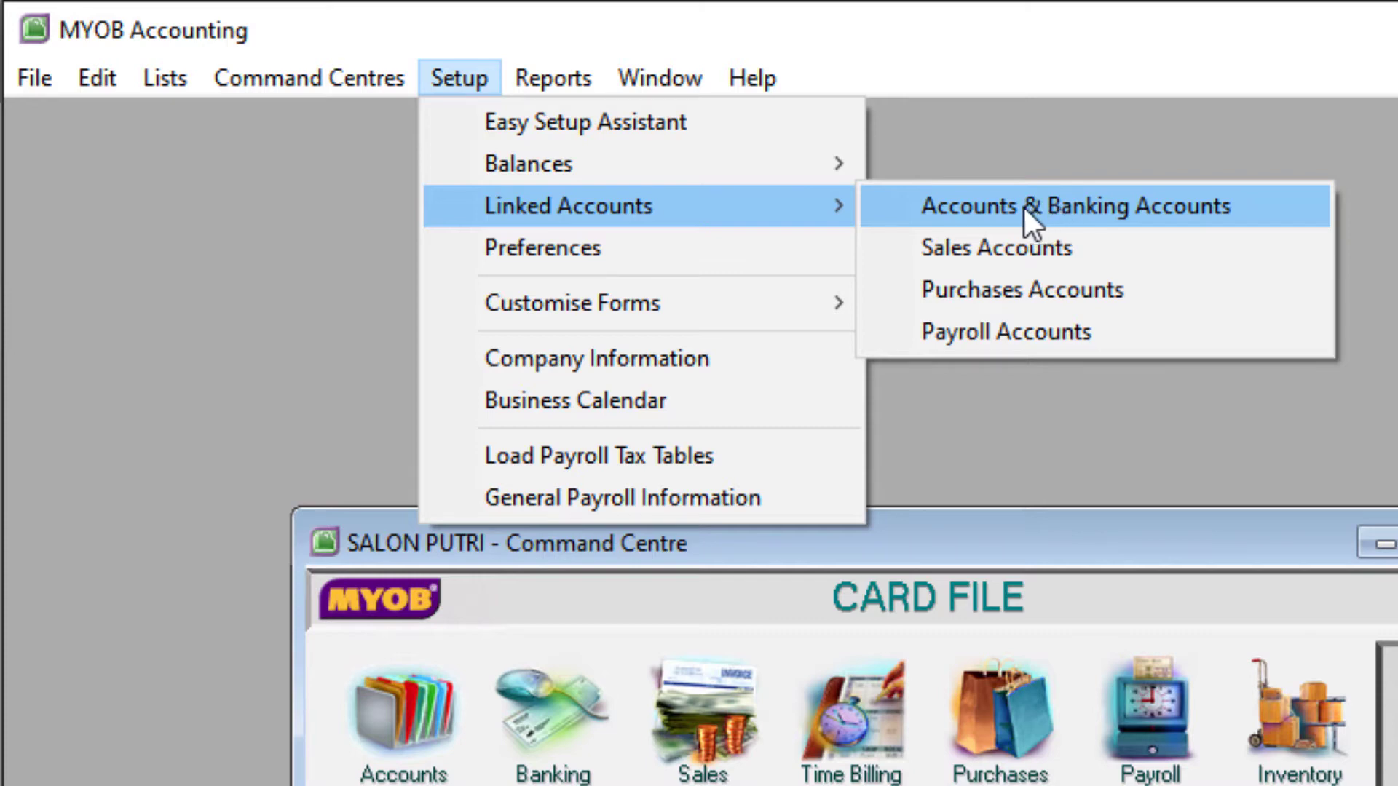
{"action": "left_click", "coordinate": [1121, 205]}
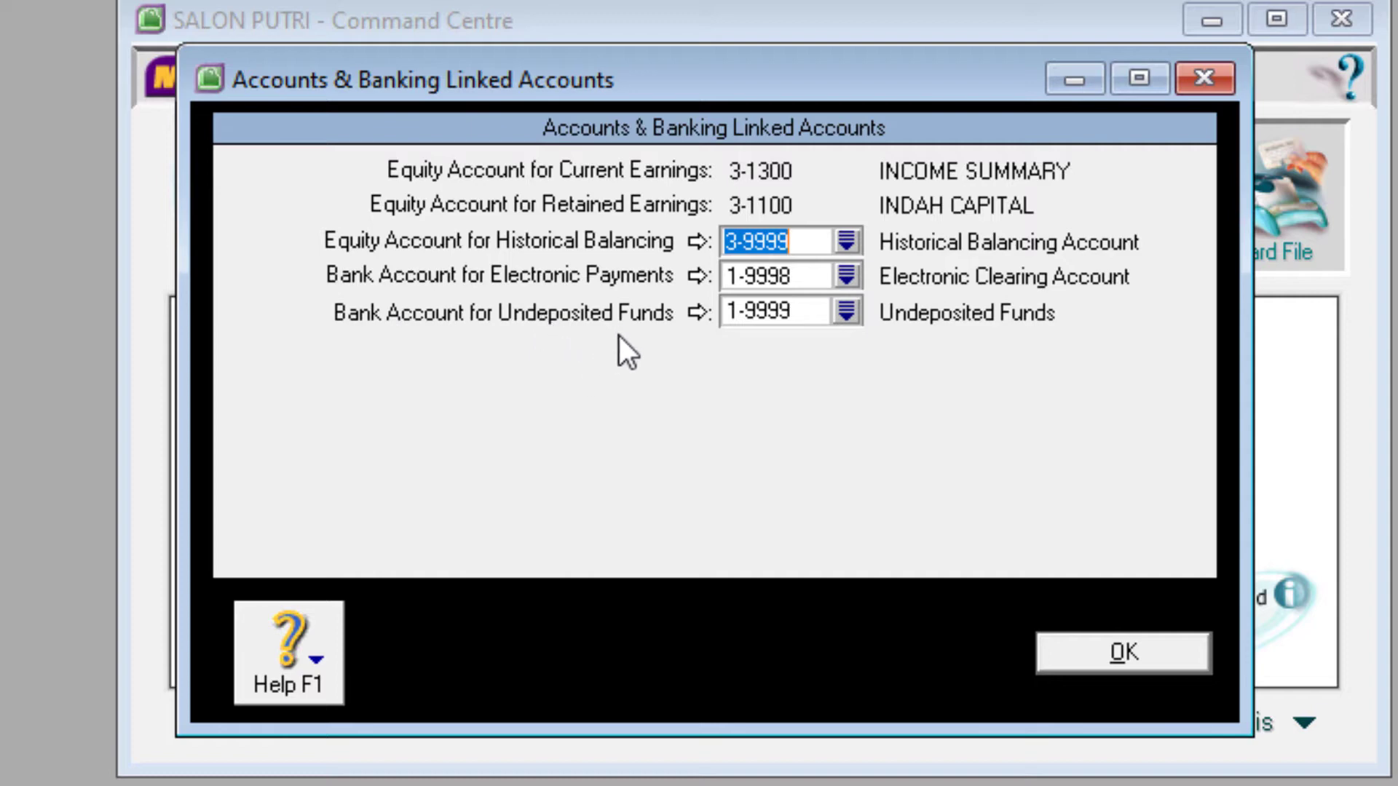
- Set Undeposited Funds to 1-1100 CASH IN BANK, accept the warning, and save the linked accounts
{"action": "left_click", "coordinate": [846, 312]}
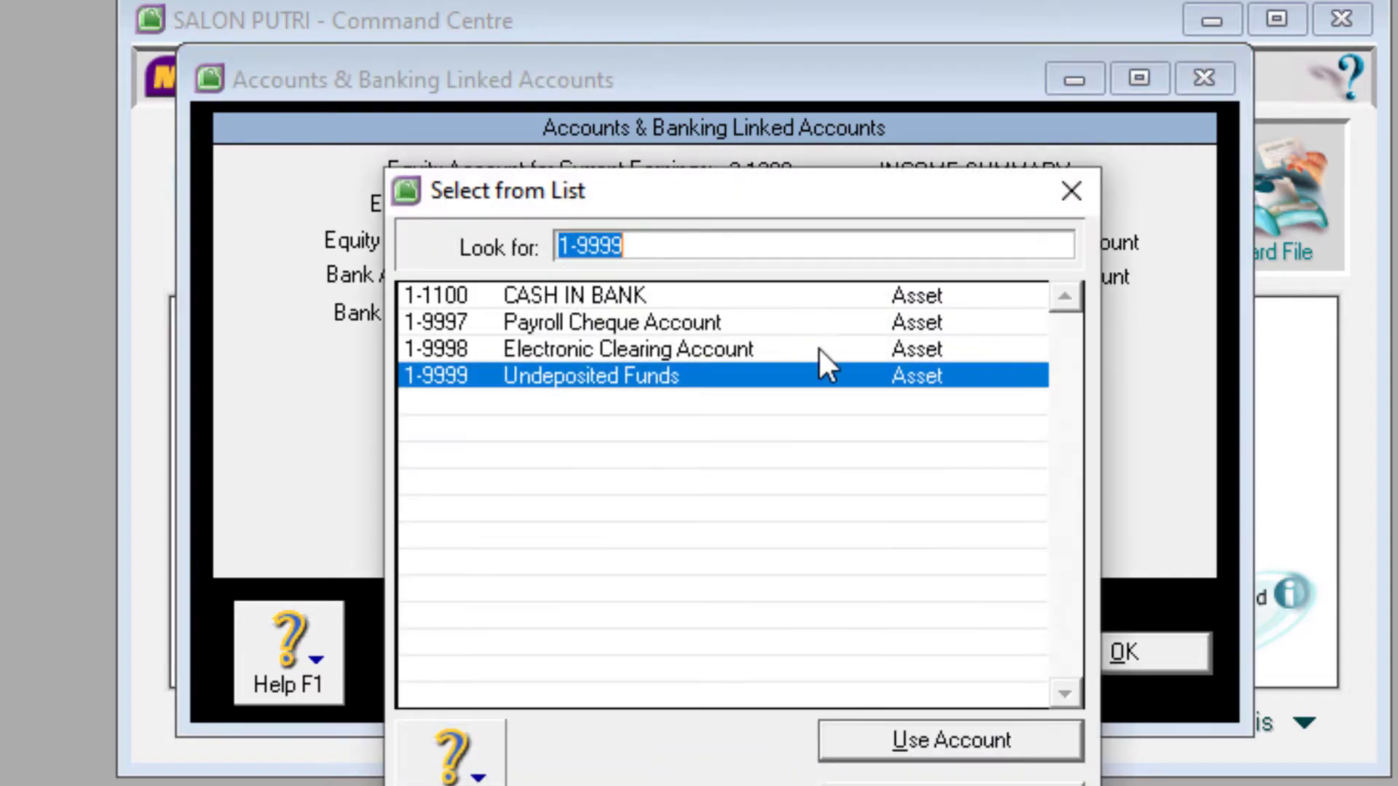
{"action": "left_click", "coordinate": [579, 292]}
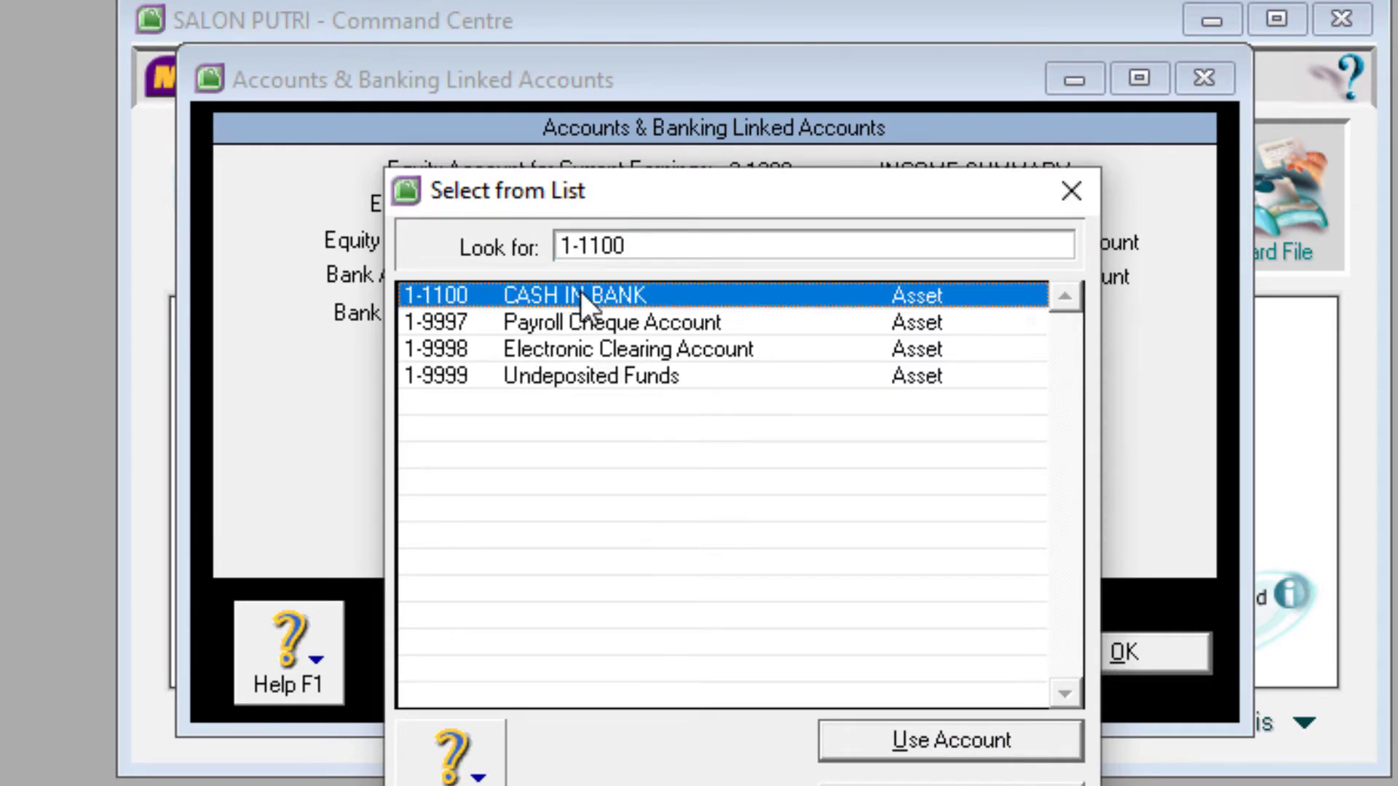
{"action": "double_click", "coordinate": [580, 292]}
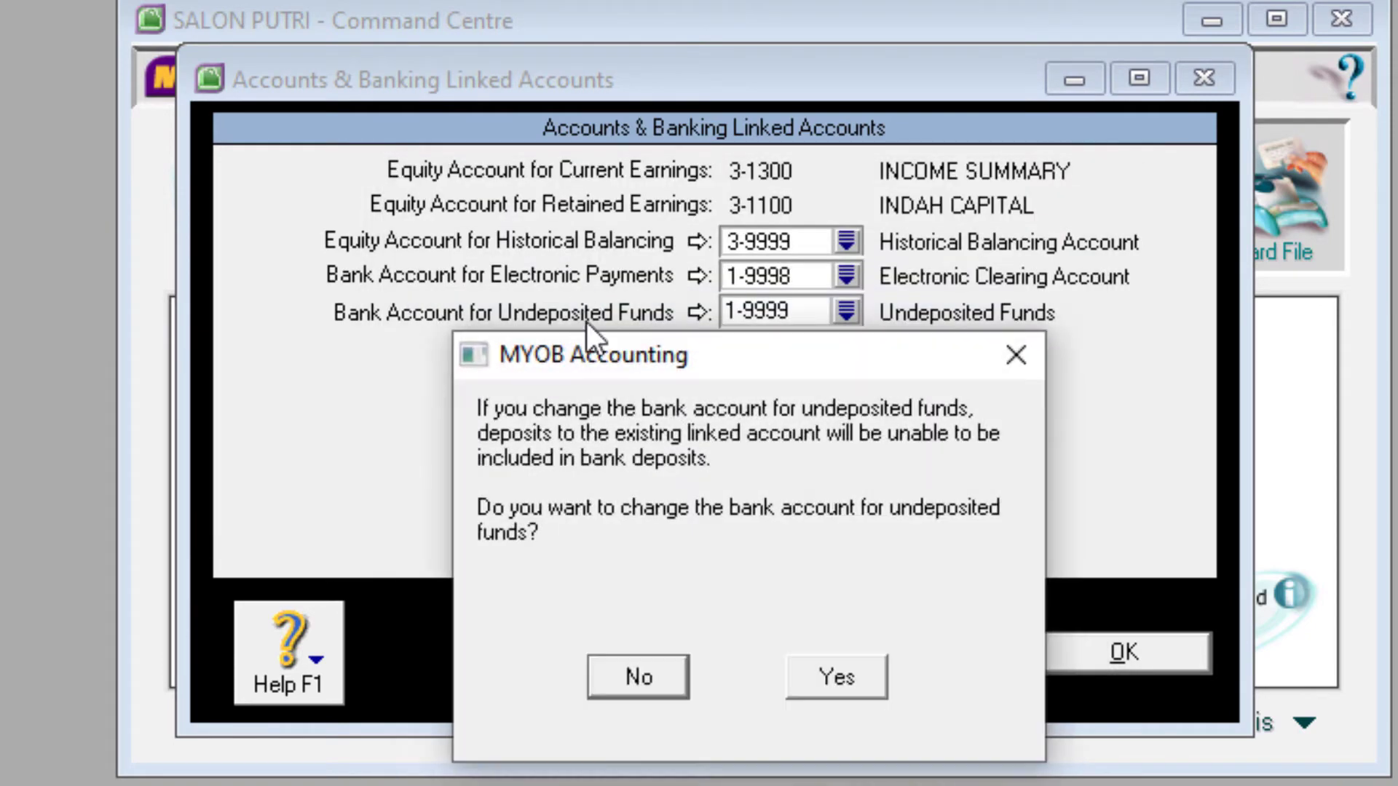
{"action": "left_click", "coordinate": [859, 678]}
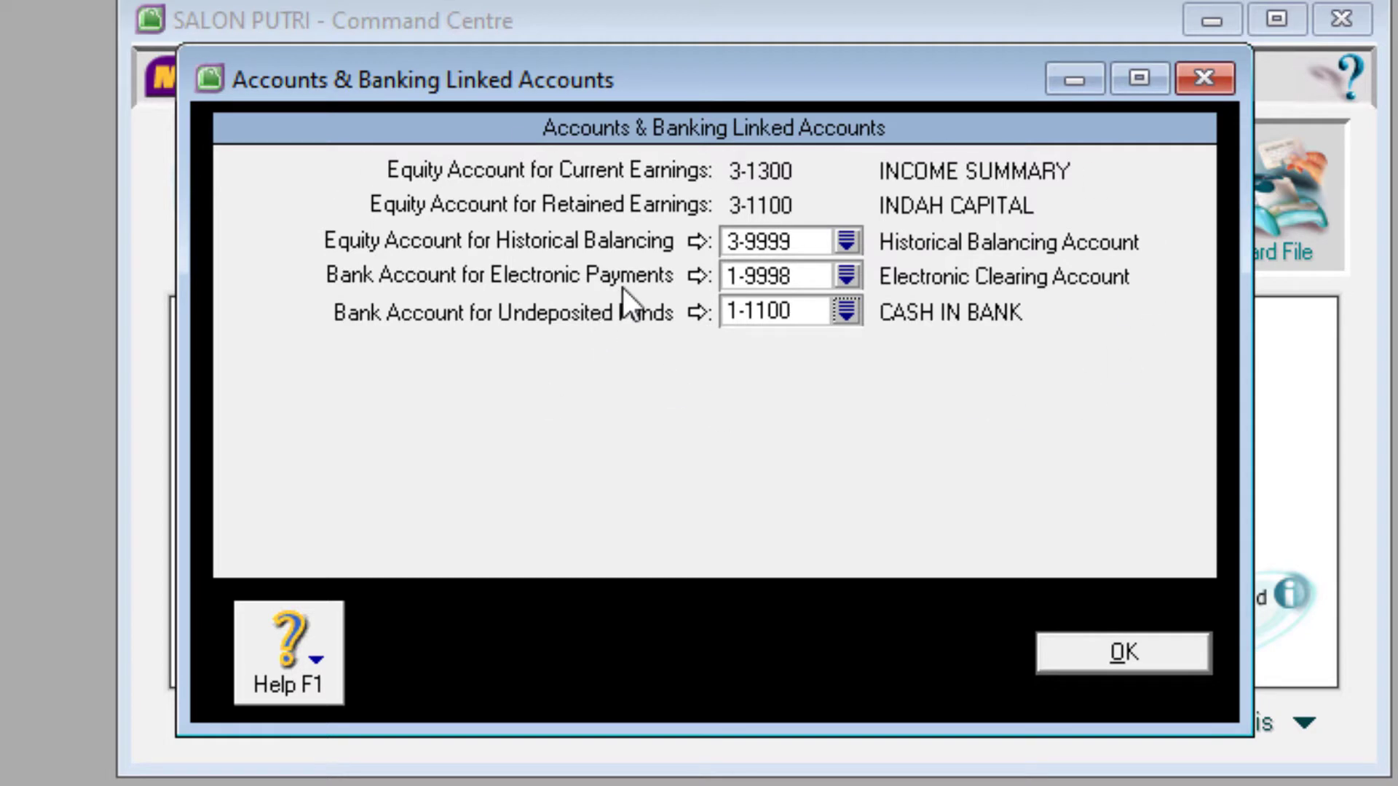
{"action": "left_click", "coordinate": [1111, 654]}
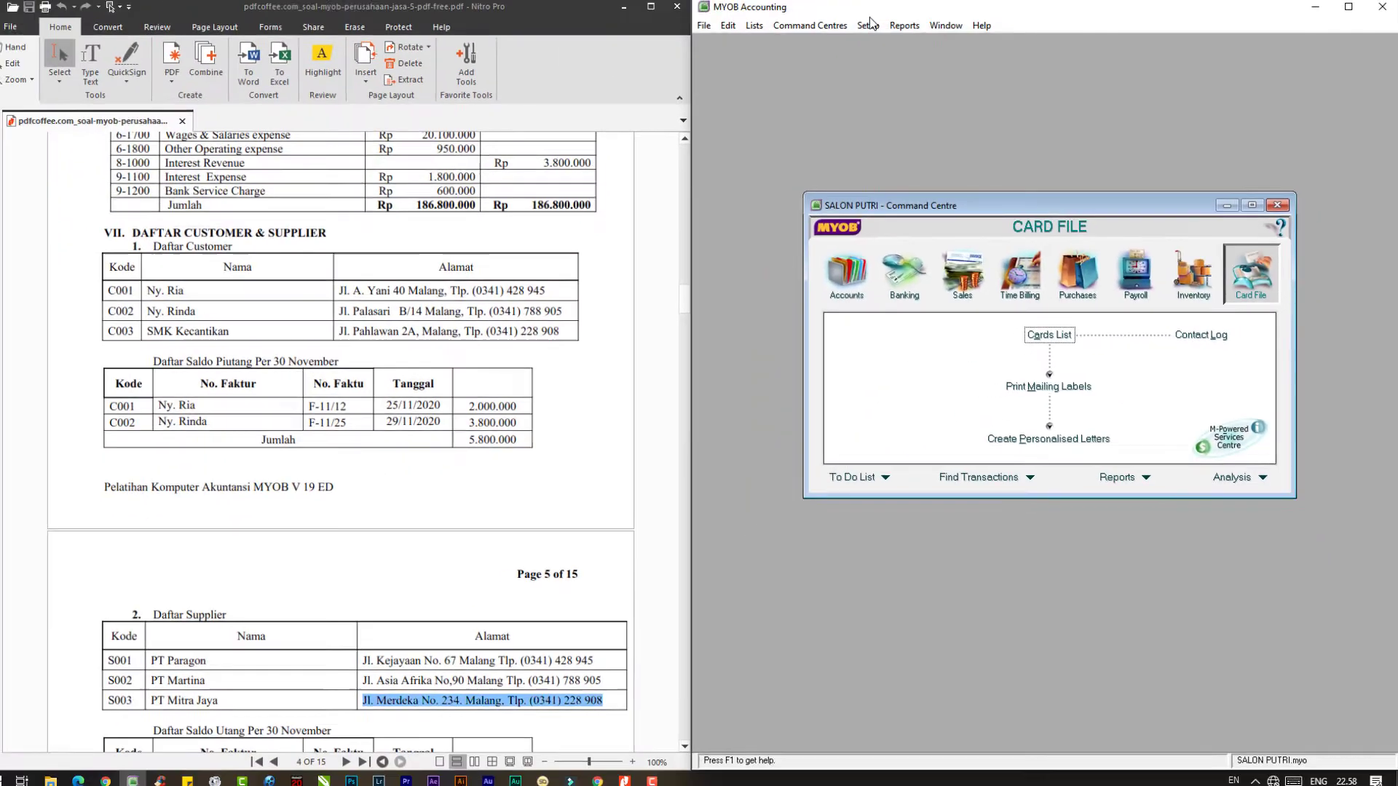
- Dismiss the Setup menu, maximise MYOB Accounting, and centre the Command Centre
{"action": "left_click", "coordinate": [874, 30]}
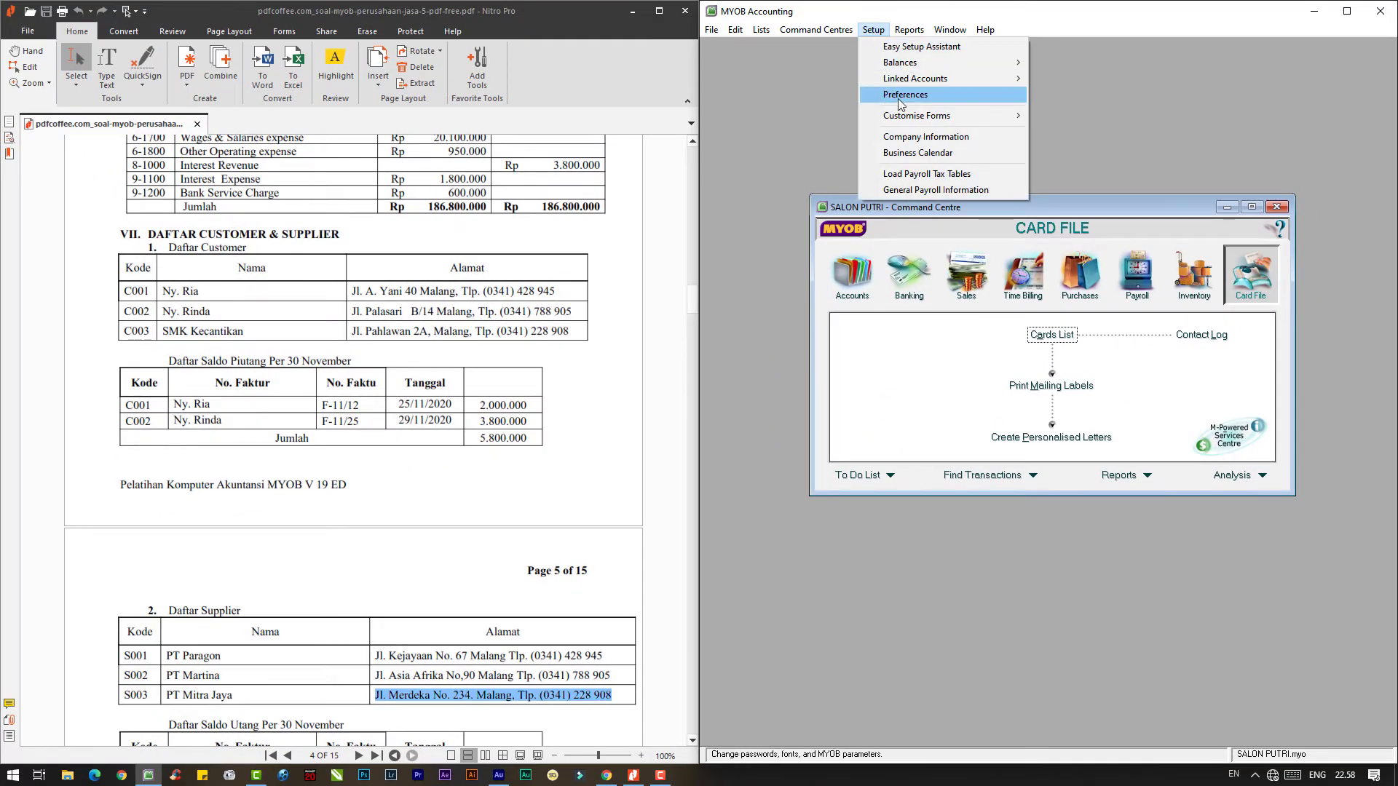
{"action": "mouse_move", "coordinate": [967, 79]}
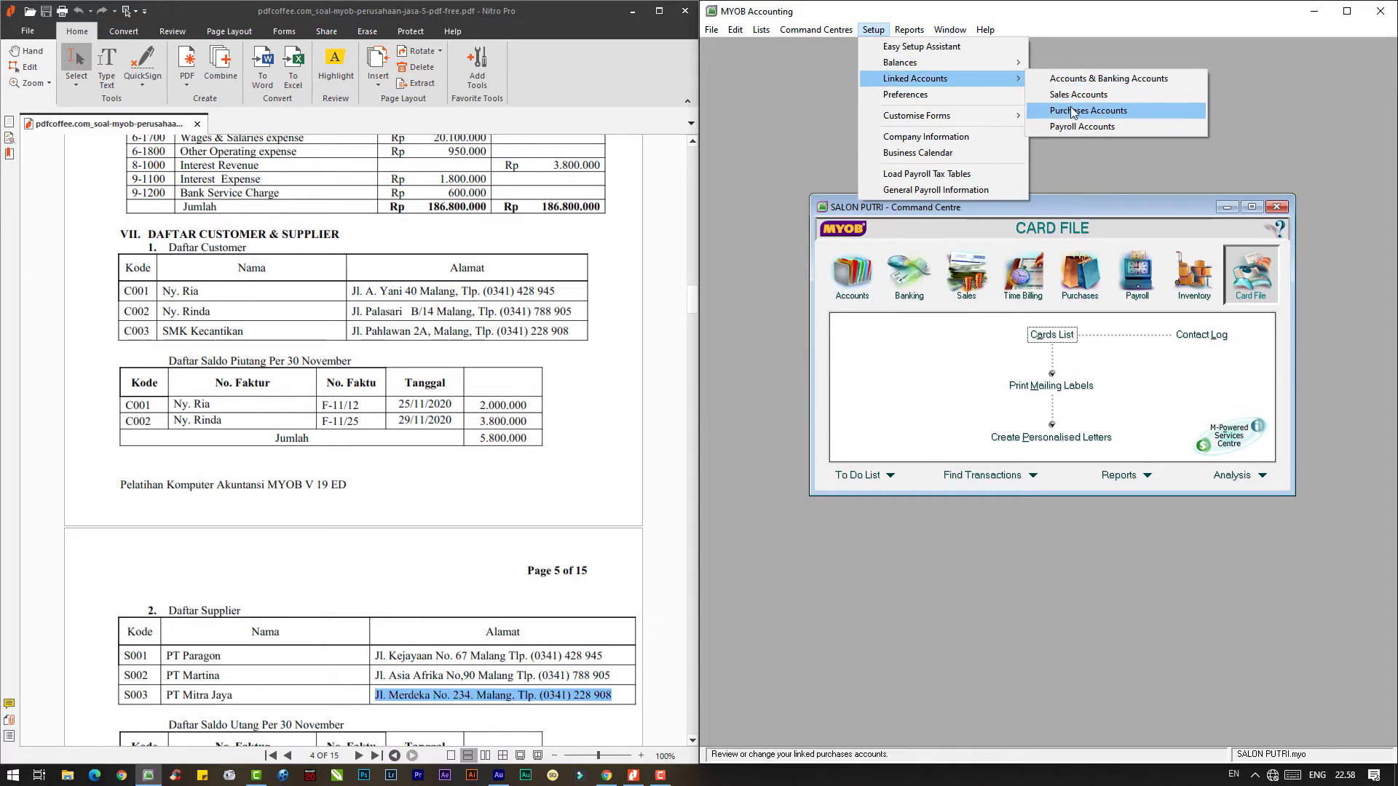
{"action": "left_click", "coordinate": [1088, 24]}
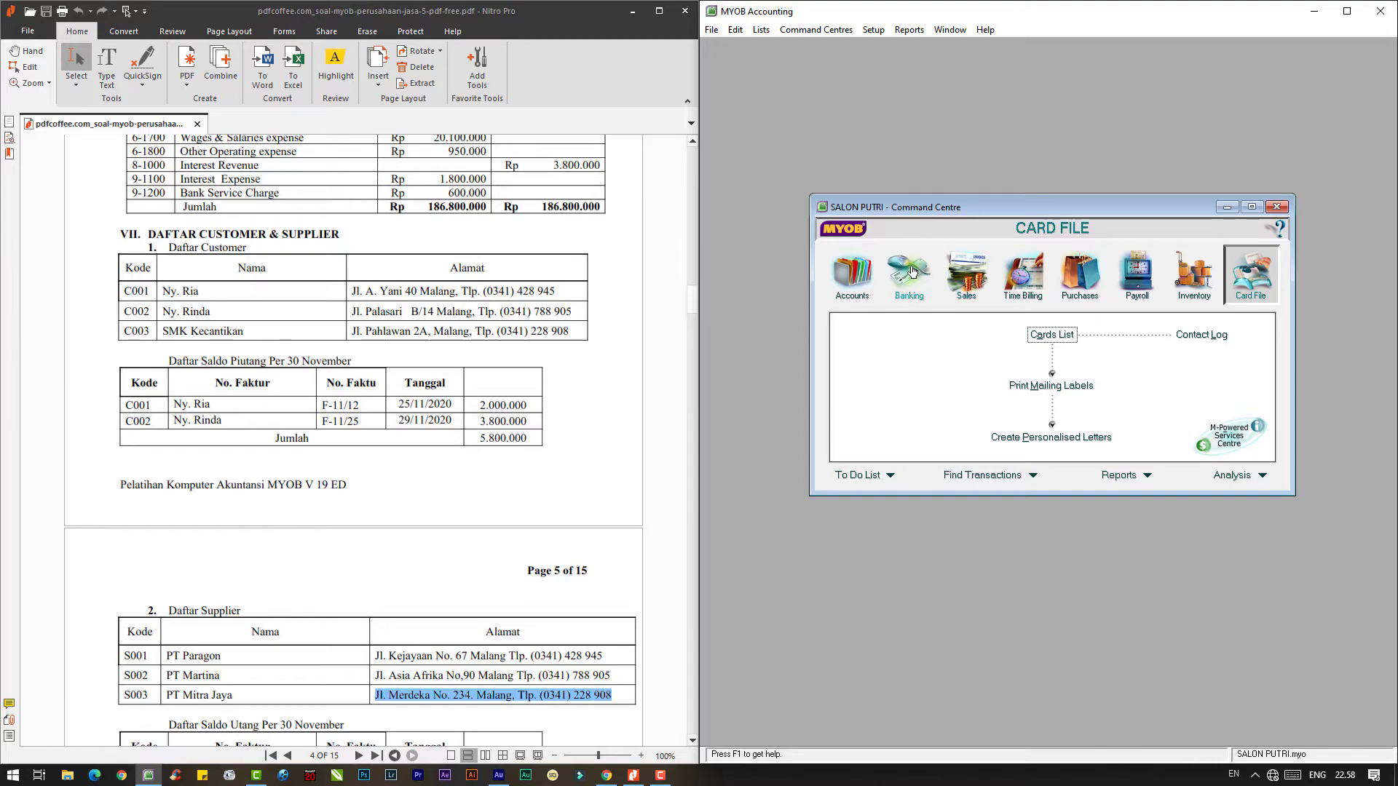
{"action": "left_click", "coordinate": [1347, 11]}
{"action": "left_click_drag", "start_coordinate": [443, 199], "coordinate": [849, 162]}
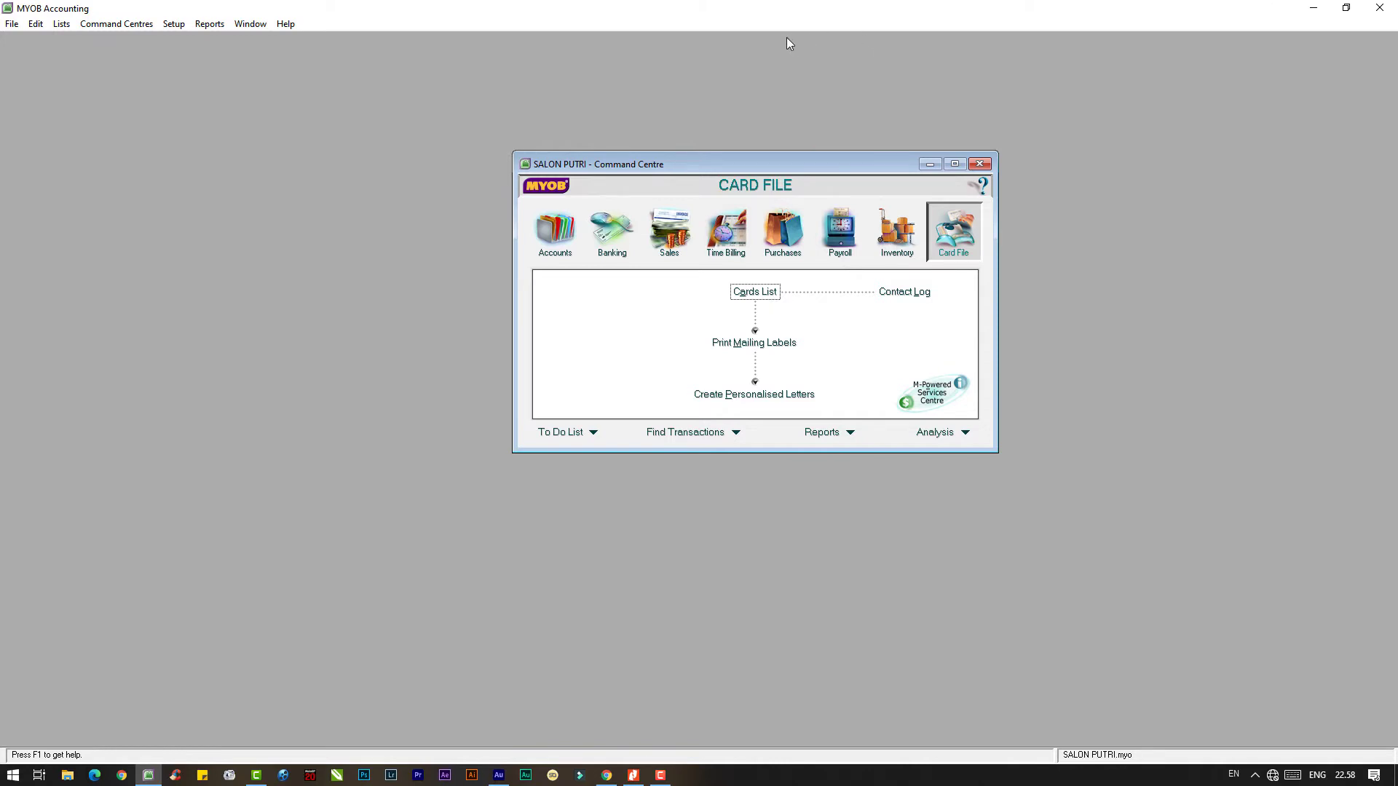
- Restore MYOB and snap it to the right half beside the trial balance PDF, Command Centre centred
{"action": "left_click", "coordinate": [1346, 7]}
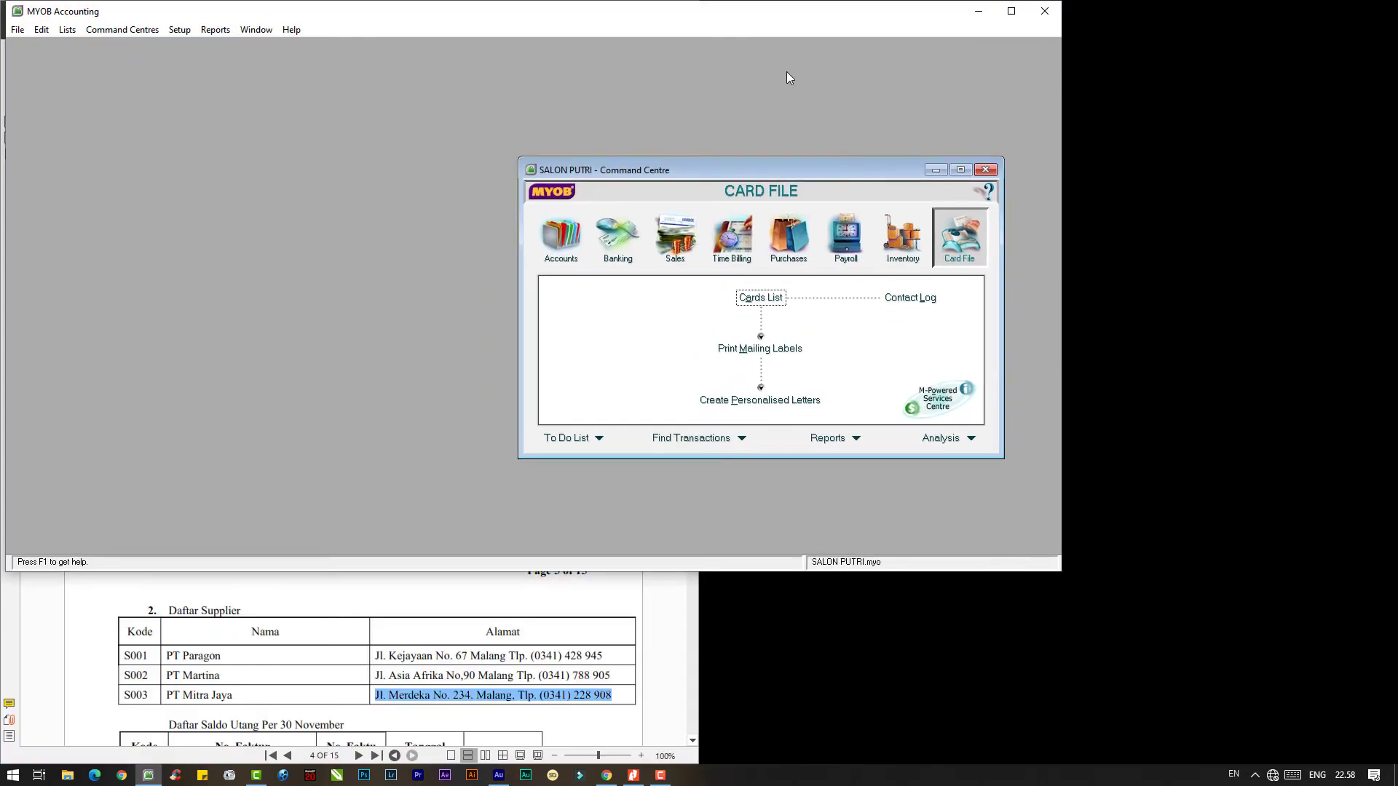
{"action": "key", "text": "super+Right"}
{"action": "scroll", "coordinate": [483, 375], "scroll_direction": "up", "scroll_amount": 6}
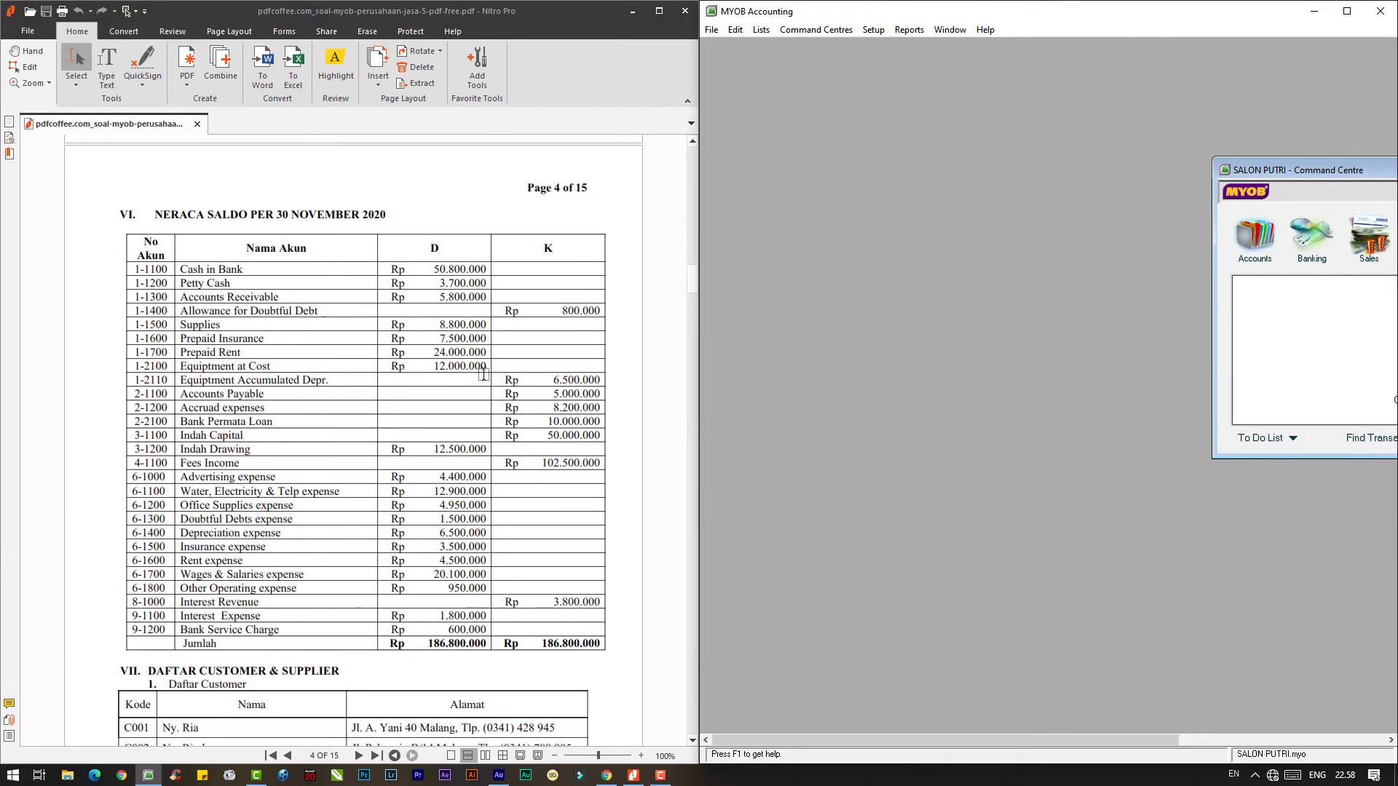
{"action": "scroll", "coordinate": [483, 375], "scroll_direction": "up", "scroll_amount": 1}
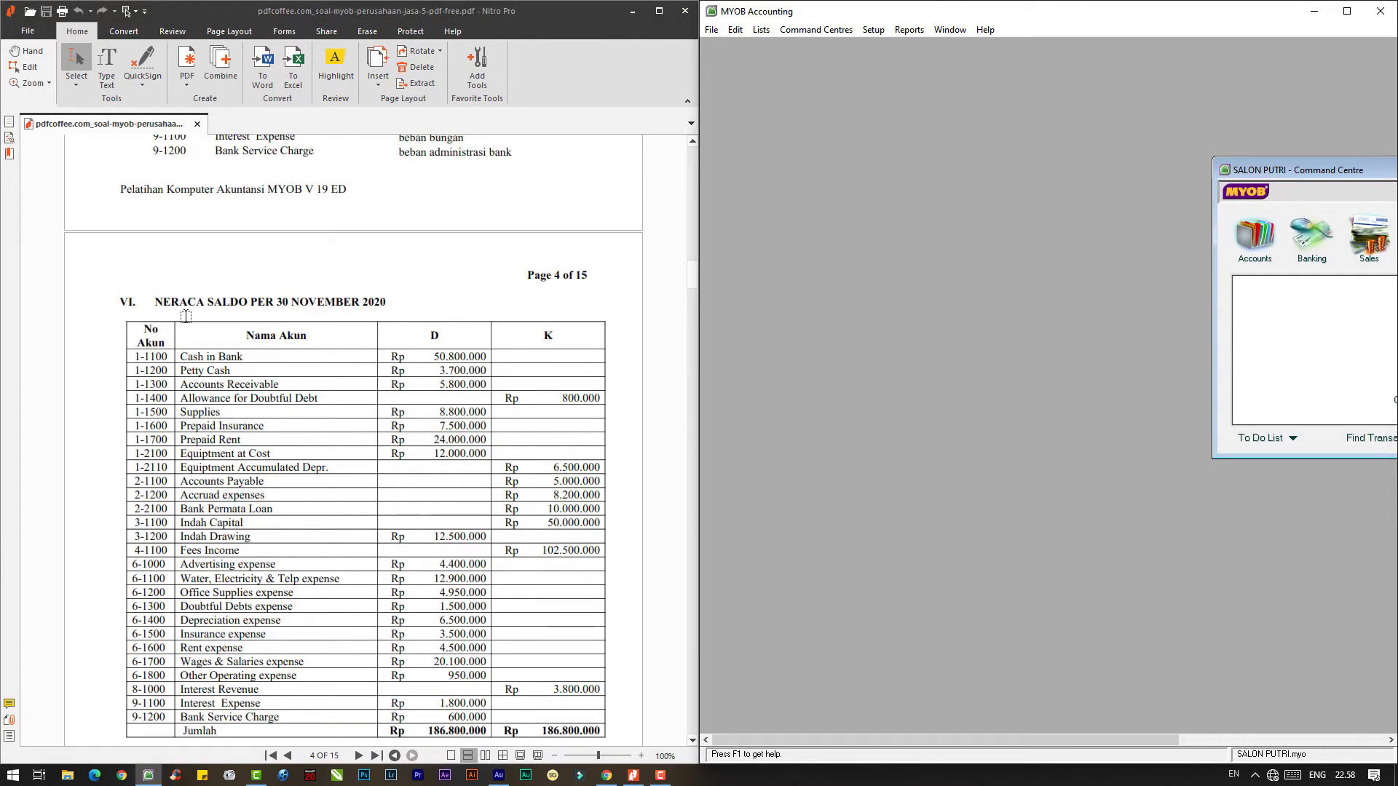
{"action": "left_click_drag", "start_coordinate": [1336, 171], "coordinate": [928, 192]}
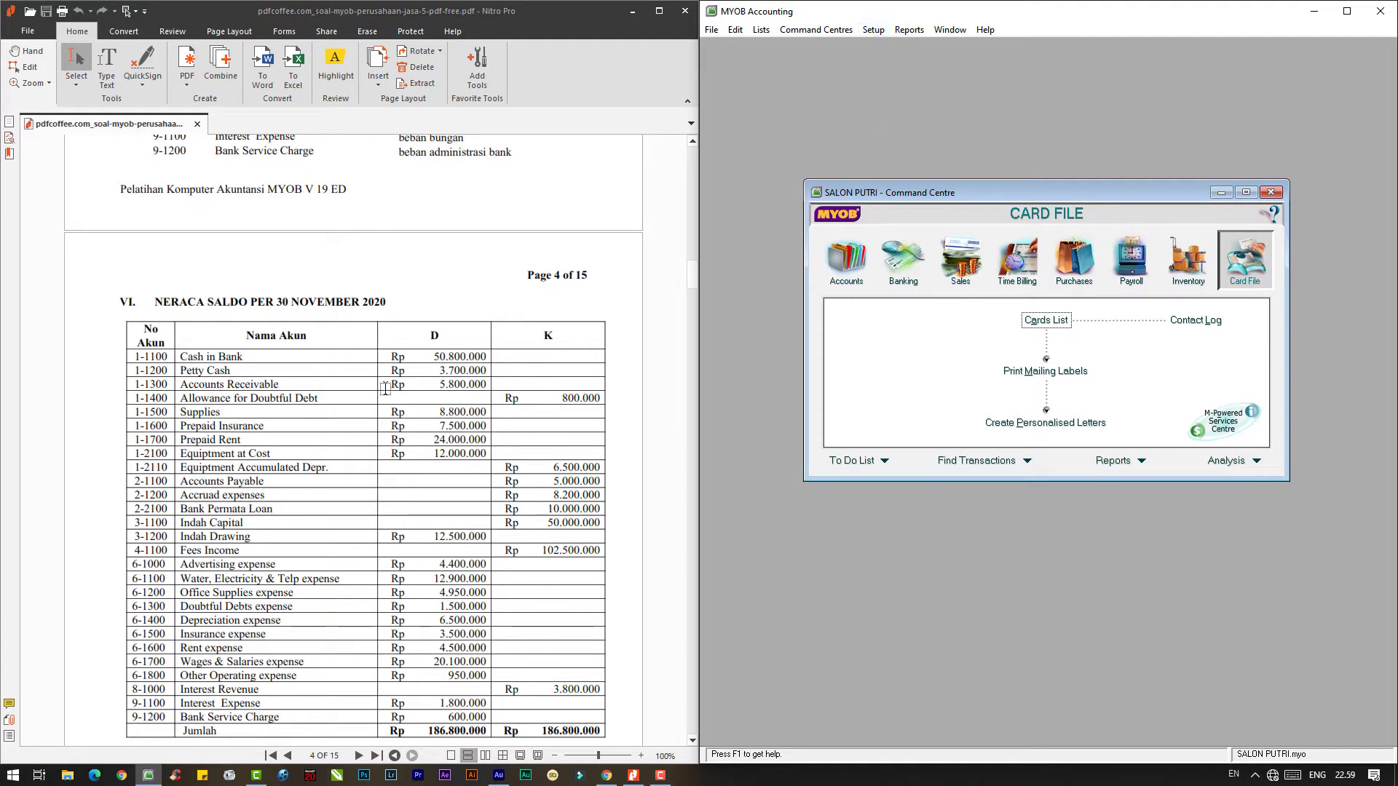
{"action": "scroll", "coordinate": [273, 409], "scroll_direction": "down", "scroll_amount": 1}
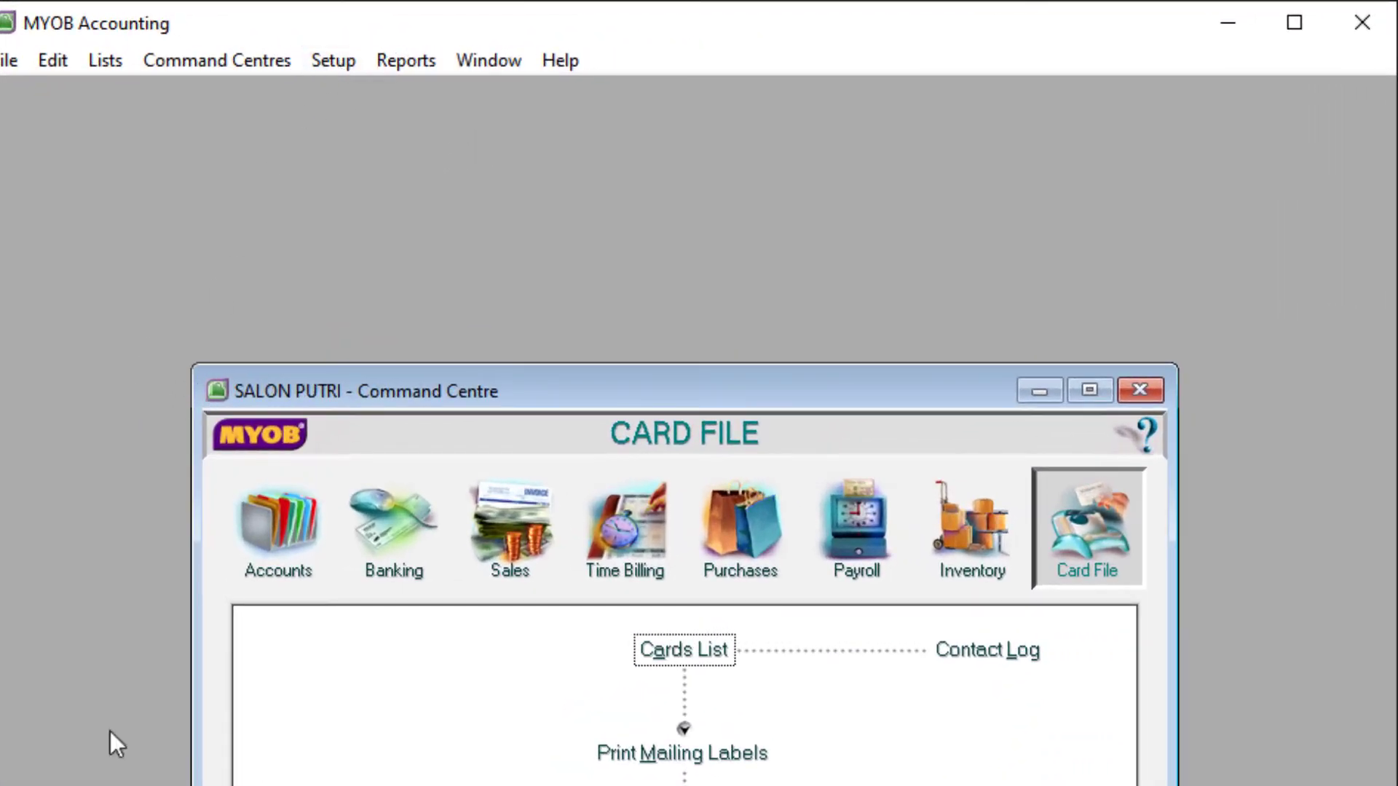
- Open Account Opening Balances as of 01/12/2020 and stretch the window to show every account
{"action": "left_click", "coordinate": [339, 63]}
{"action": "mouse_move", "coordinate": [373, 130]}
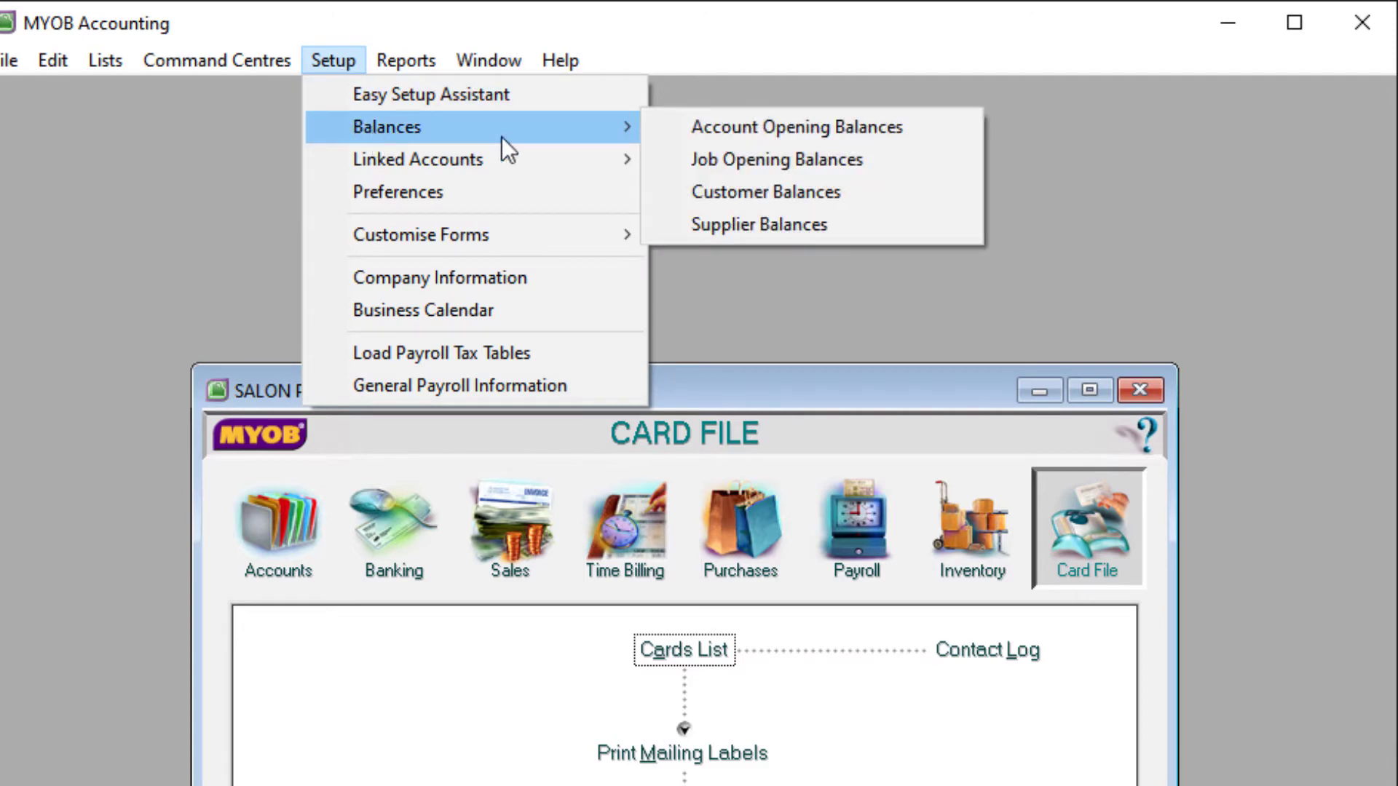
{"action": "left_click", "coordinate": [772, 129]}
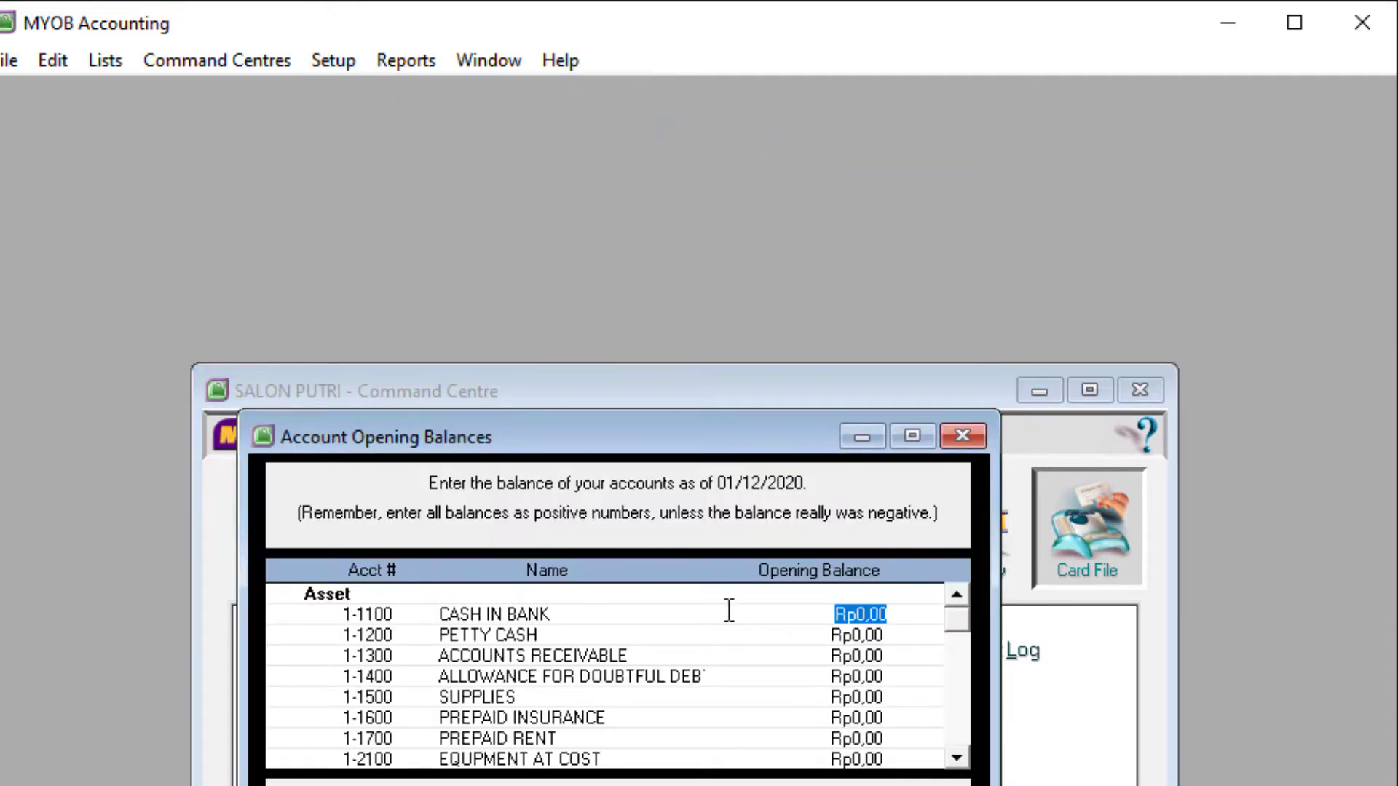
{"action": "left_click_drag", "start_coordinate": [610, 438], "coordinate": [564, 111]}
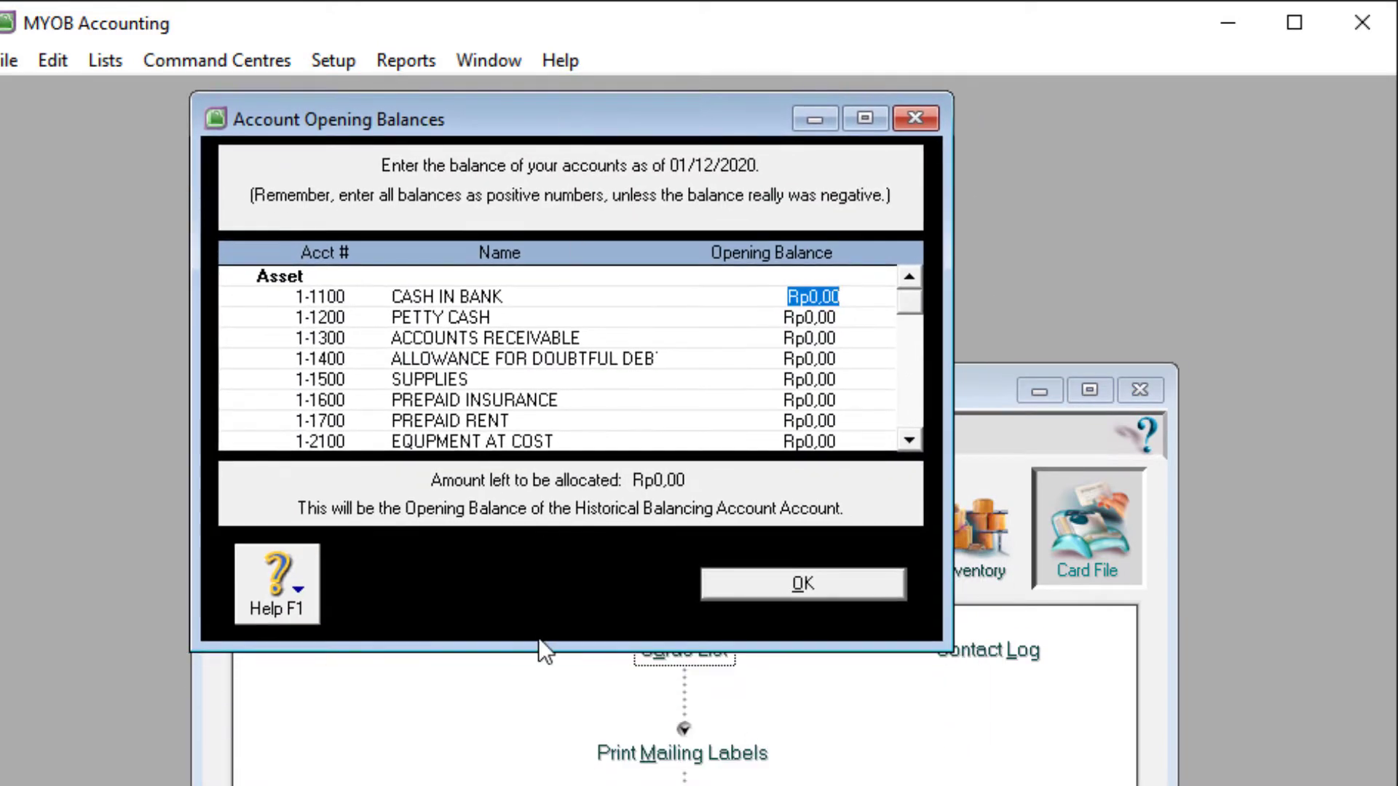
{"action": "left_click_drag", "start_coordinate": [539, 649], "coordinate": [549, 785]}
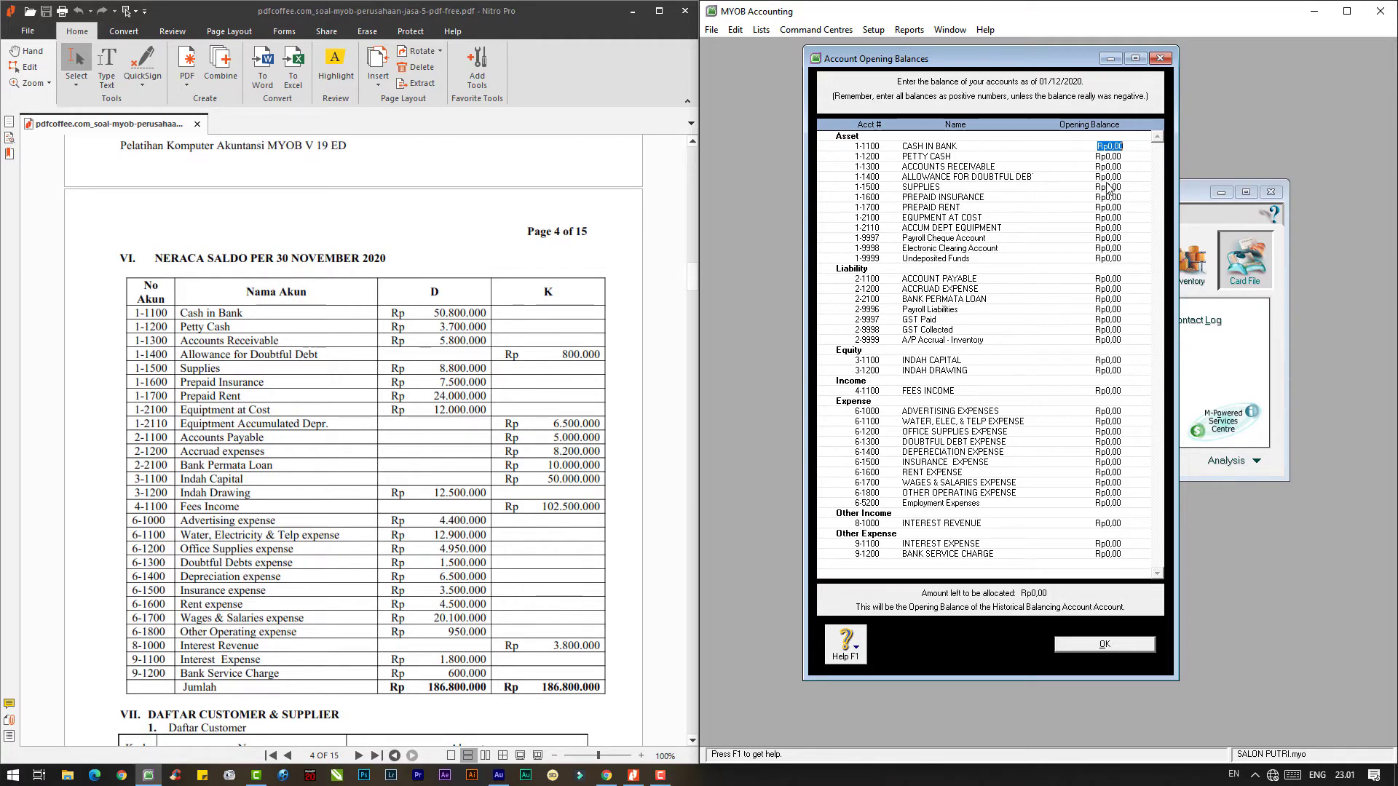
- Enter CASH IN BANK 50.800.000, PETTY CASH, ACCOUNTS RECEIVABLE 5.800.000 and doubtful debt allowance -800.000
{"action": "type", "text": "50800000.800.000"}
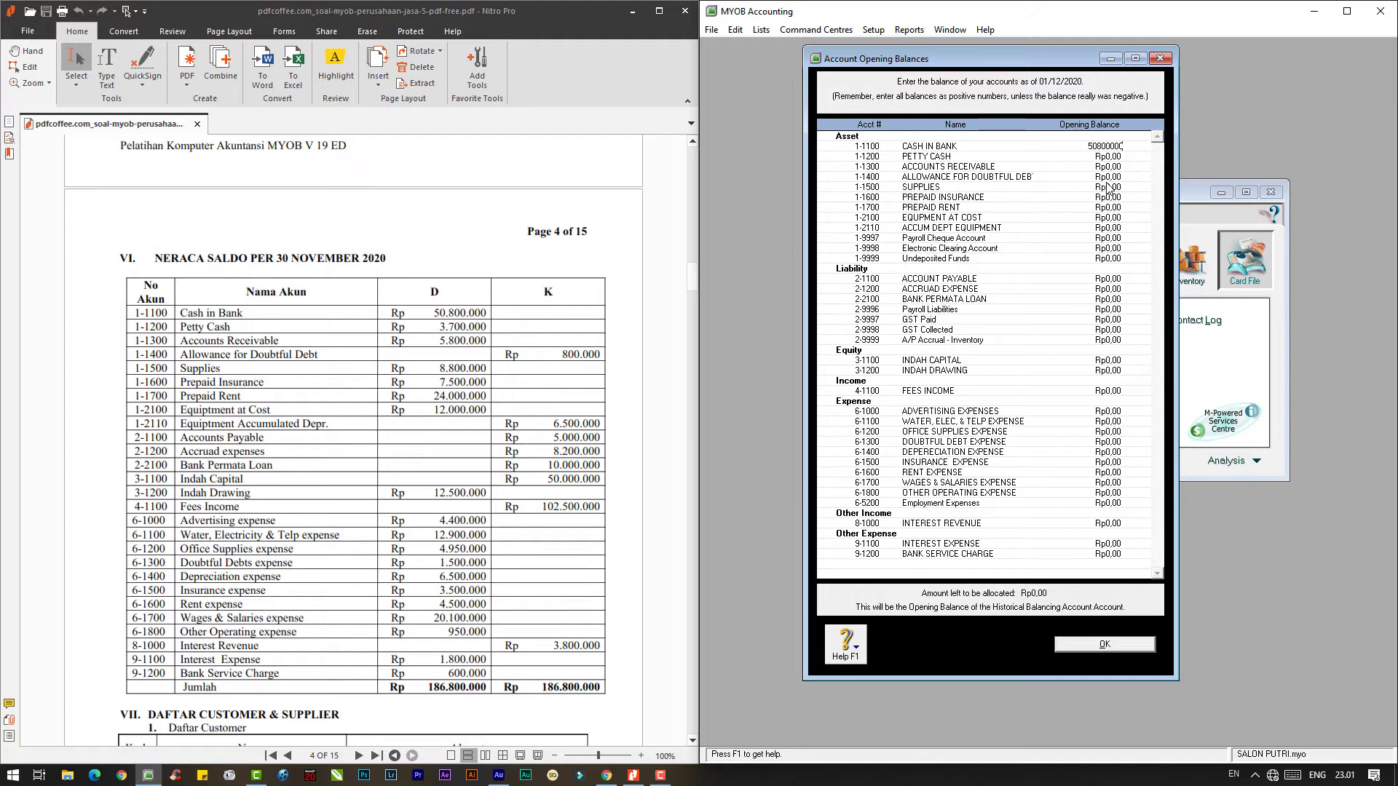
{"action": "key", "text": "Tab"}
{"action": "type", "text": "3"}
{"action": "key", "text": "Tab"}
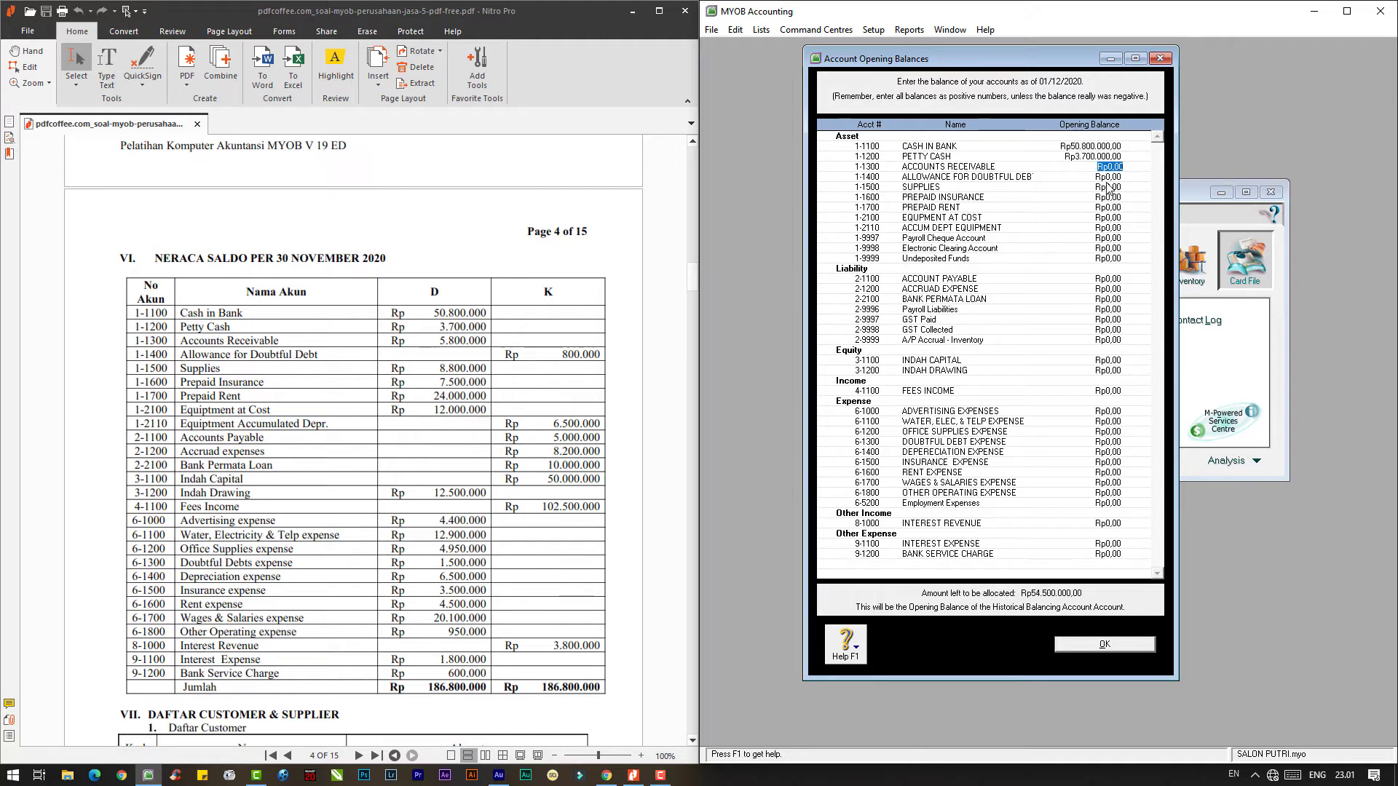
{"action": "type", "text": "5.80"}
{"action": "type", "text": "0.000"}
{"action": "key", "text": "Tab"}
{"action": "key", "text": "BackSpace"}
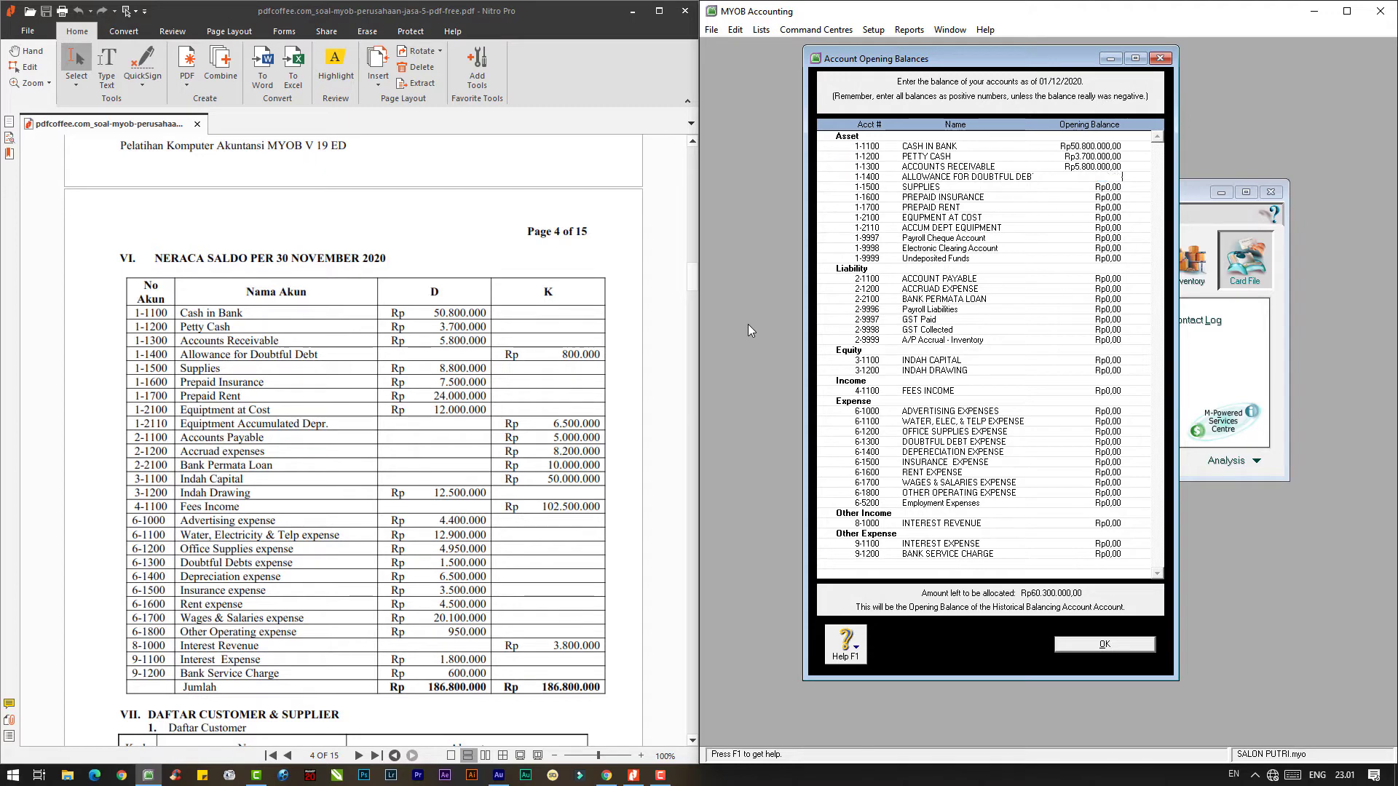
{"action": "type", "text": "-800000"}
{"action": "key", "text": "Tab"}
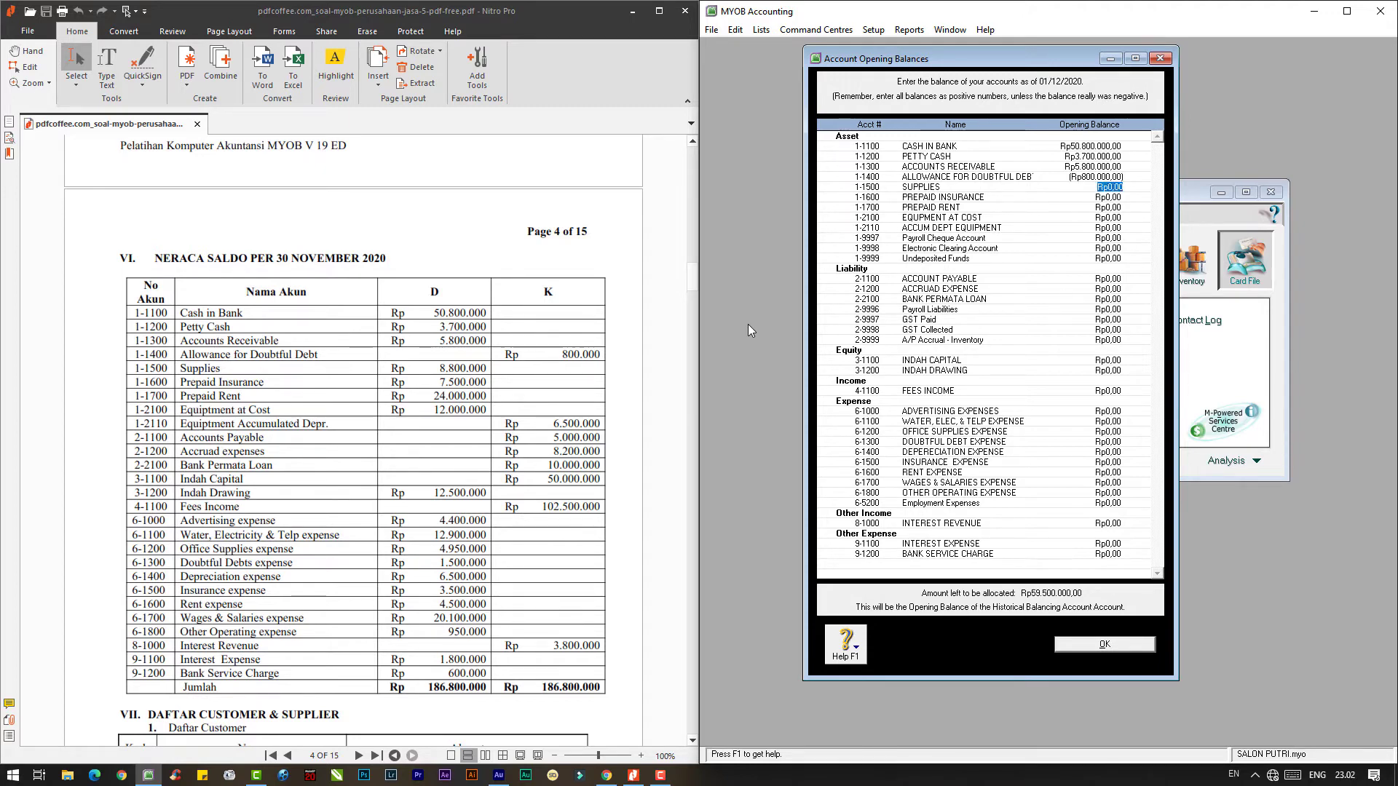
- Enter SUPPLIES 8.800.000, PREPAID INSURANCE 7.500.000, PREPAID RENT 24.000.000 and EQUIPMENT AT COST balances
{"action": "type", "text": "8.800.000"}
{"action": "key", "text": "Tab"}
{"action": "type", "text": "7.500.000"}
{"action": "key", "text": "Tab"}
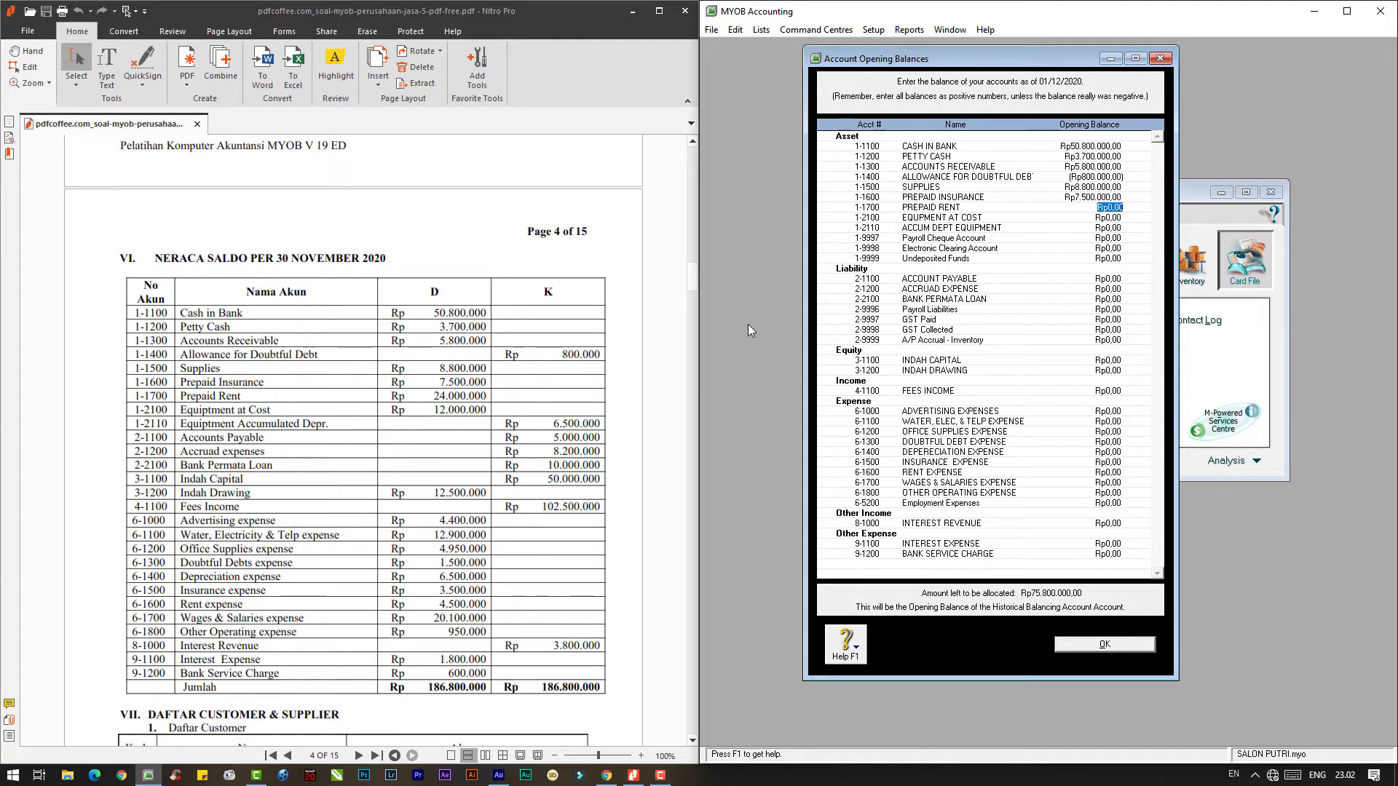
{"action": "type", "text": "24.000.0"}
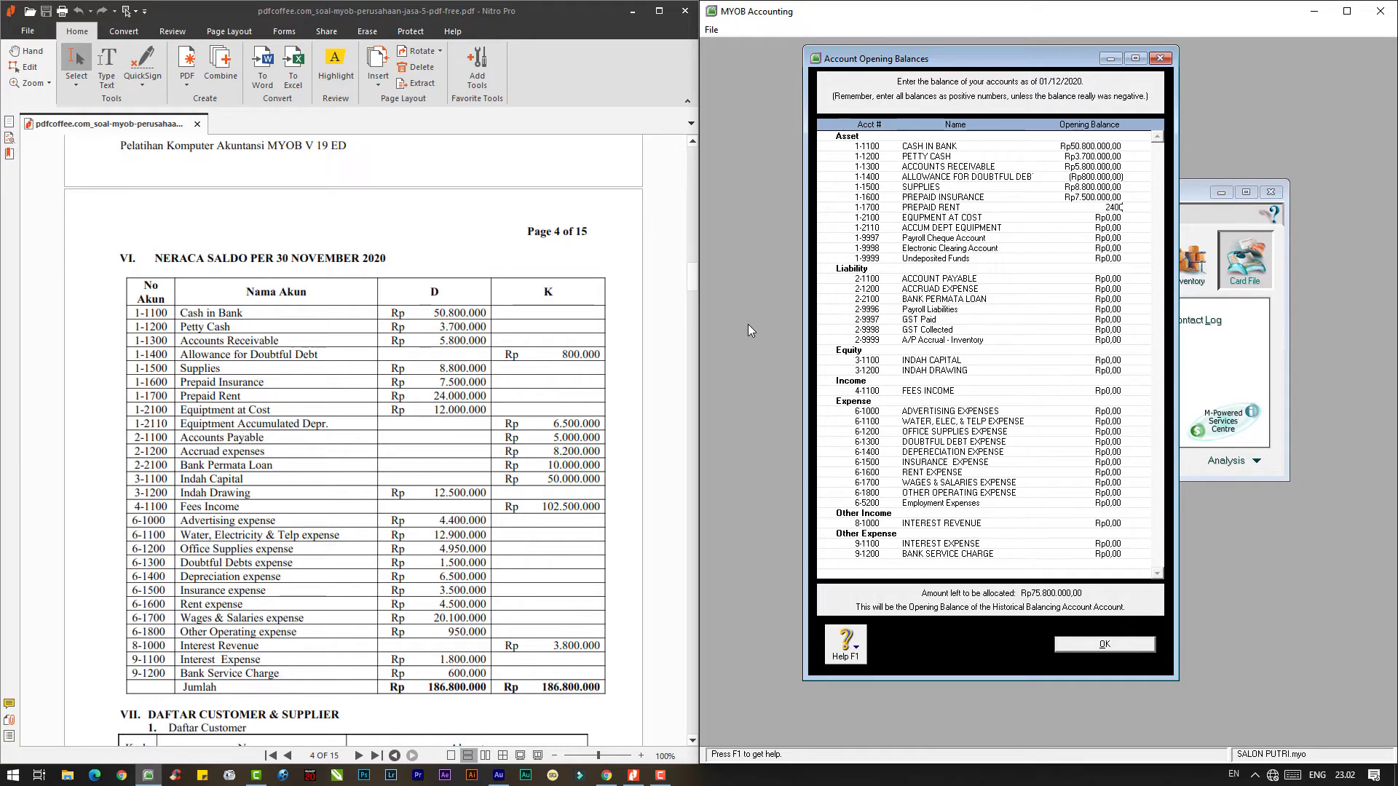
{"action": "type", "text": "0000"}
{"action": "key", "text": "Tab"}
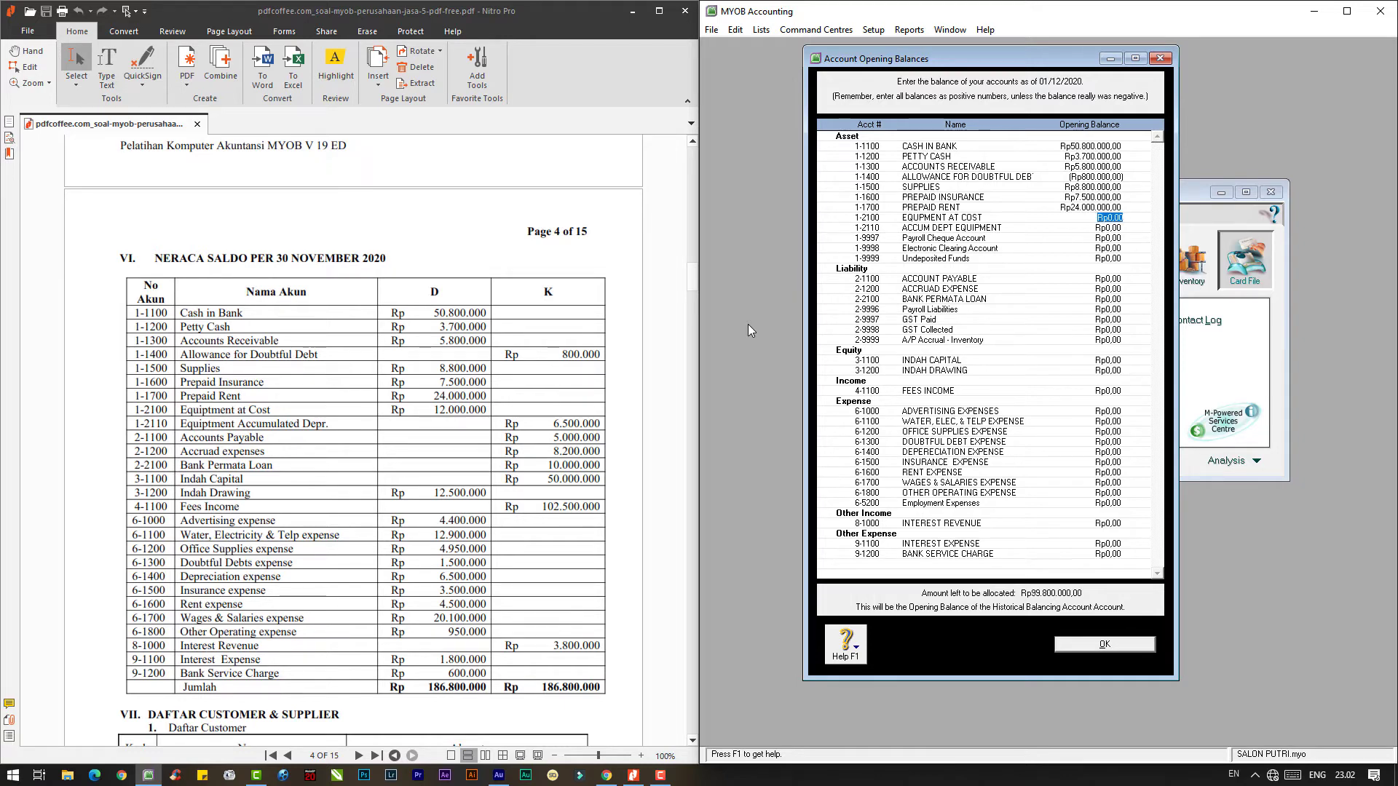
{"action": "type", "text": "12000000"}
{"action": "key", "text": "Tab"}
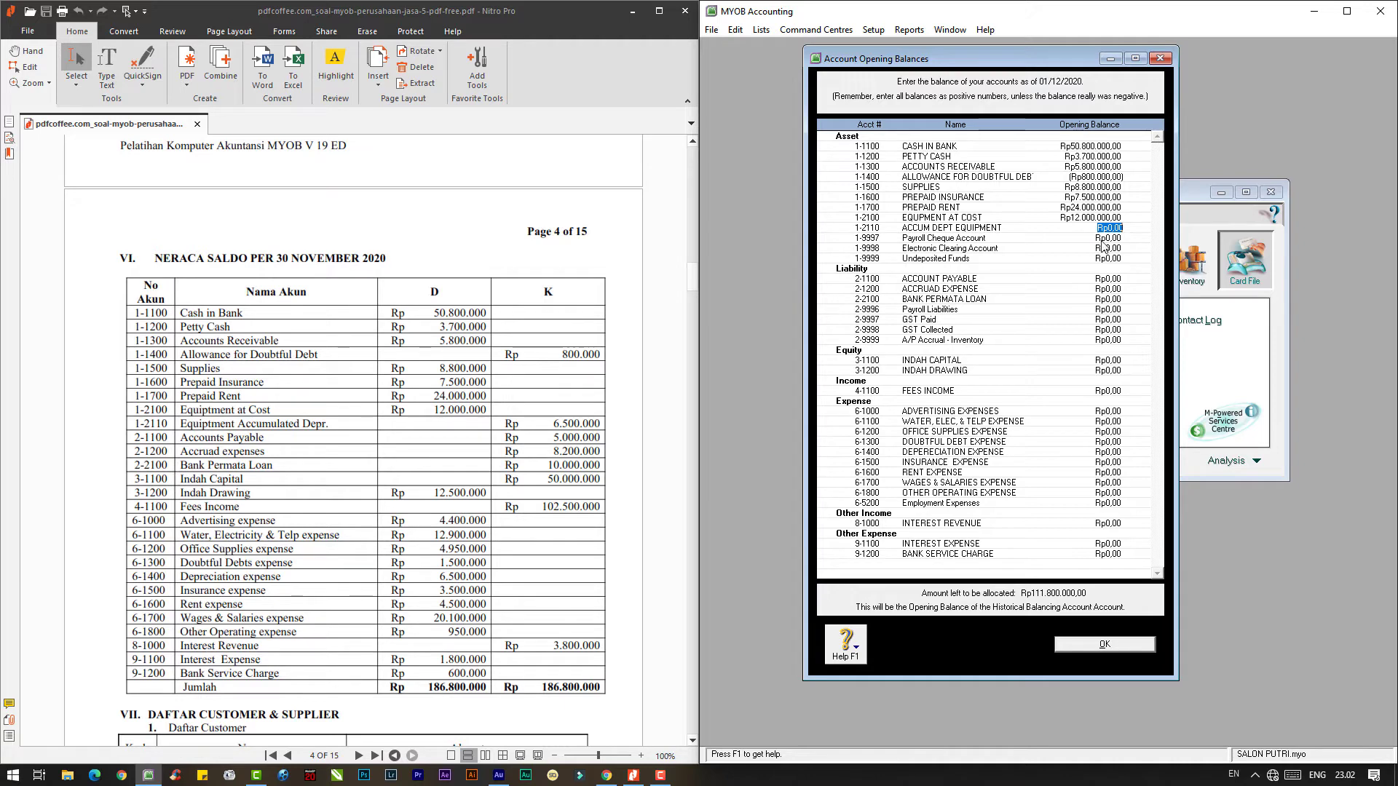
{"action": "type", "text": "-6500000"}
- Enter the accumulated depreciation 6.500.000 and a first liability amount of 5.000.000
{"action": "left_click", "coordinate": [1109, 280]}
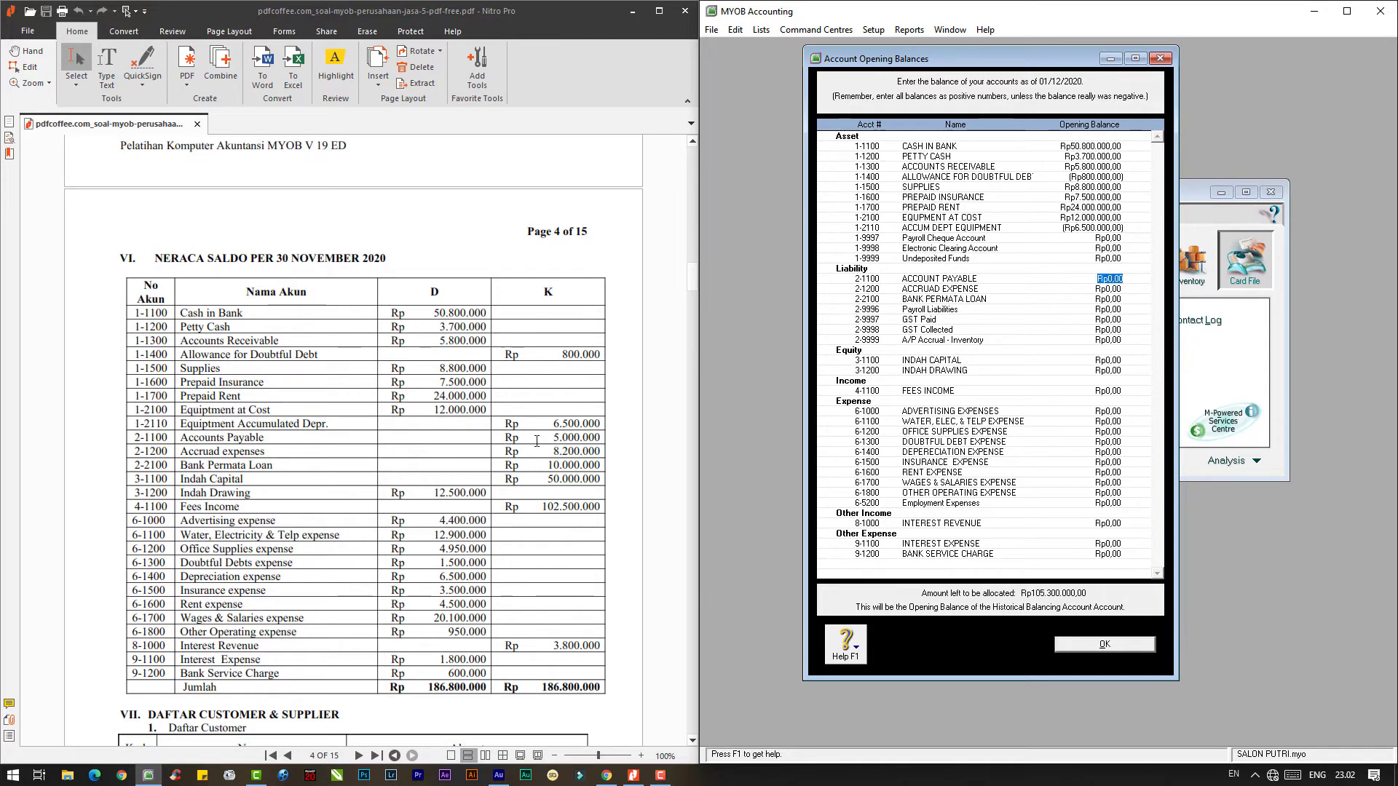
{"action": "type", "text": "6500000"}
{"action": "key", "text": "Tab"}
{"action": "type", "text": "5.000.000"}
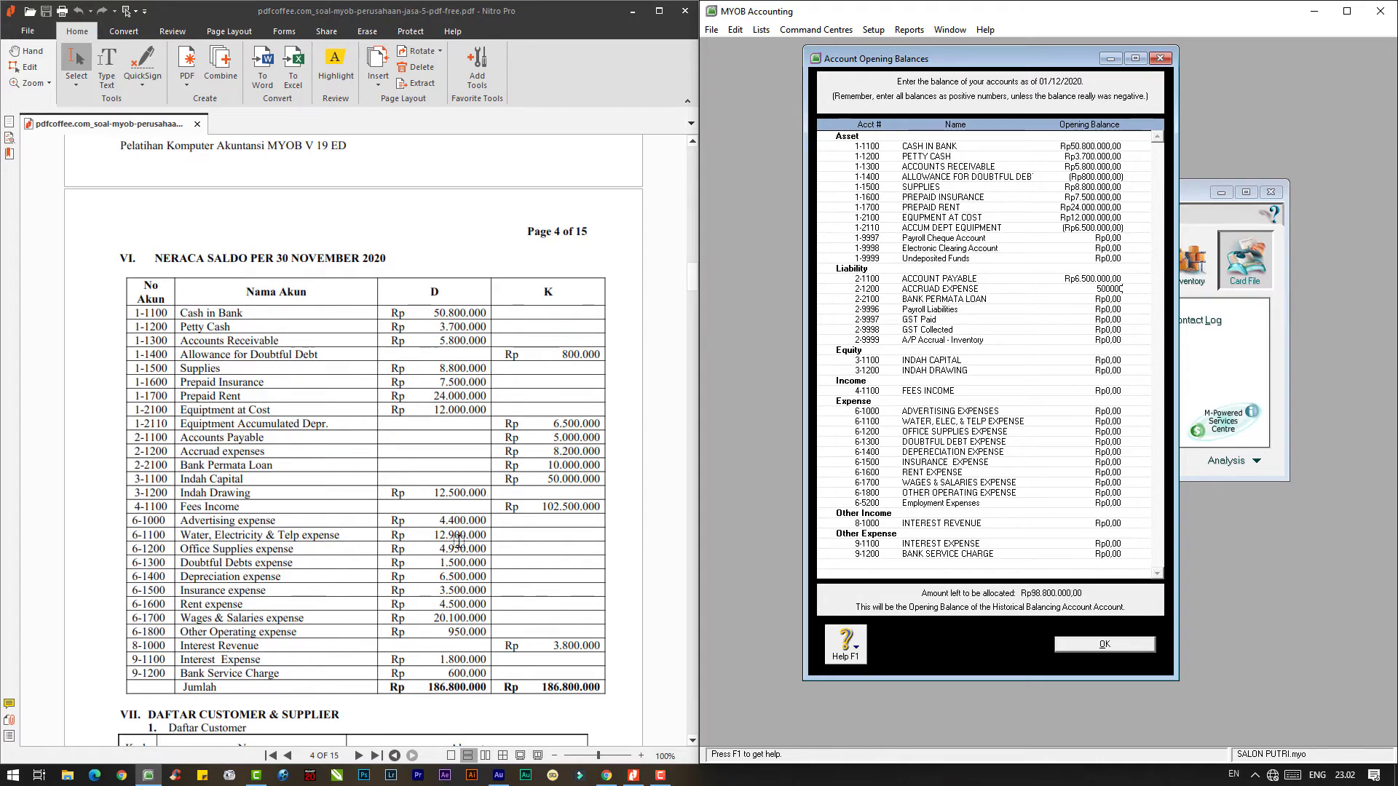
{"action": "key", "text": "Tab"}
- Correct ACCOUNT PAYABLE to 5.000.000 and ACCRUED EXPENSE to 8.200.000; enter loan 10.000.000 and owner's capital 50.000.000
{"action": "left_click", "coordinate": [1097, 278]}
{"action": "type", "text": "5.000.000,00"}
{"action": "left_click", "coordinate": [1083, 290]}
{"action": "type", "text": "8"}
{"action": "key", "text": "Tab"}
{"action": "type", "text": "10"}
{"action": "key", "text": "Tab"}
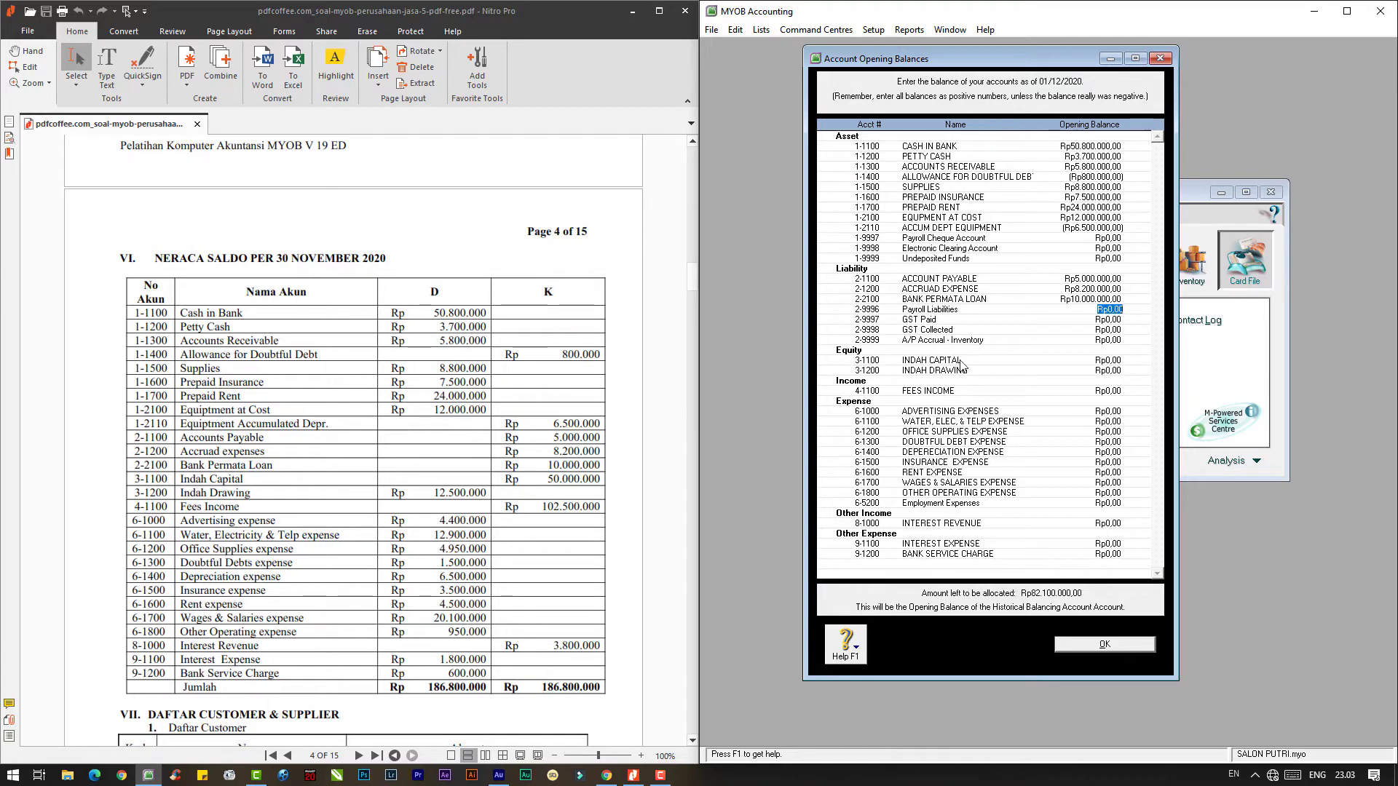
{"action": "left_click", "coordinate": [1105, 360]}
{"action": "type", "text": "50.000.00"}
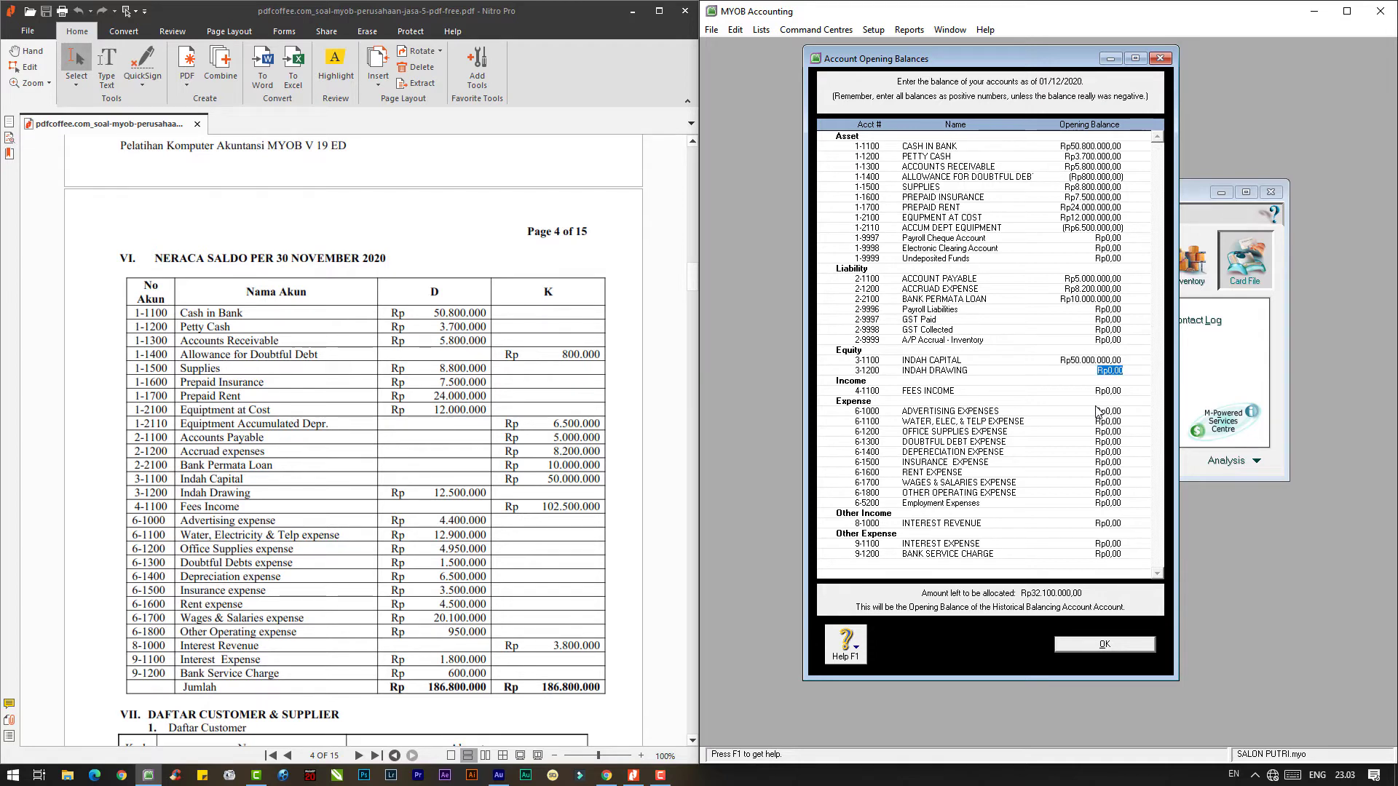
- Enter owner's drawing 12.500.000, FEES INCOME 102.500.000, and expenses 4.400.000, 12.900.000, 4.950.000, 1.500.000, 6.500.000
{"action": "type", "text": "12500000"}
{"action": "key", "text": "Tab"}
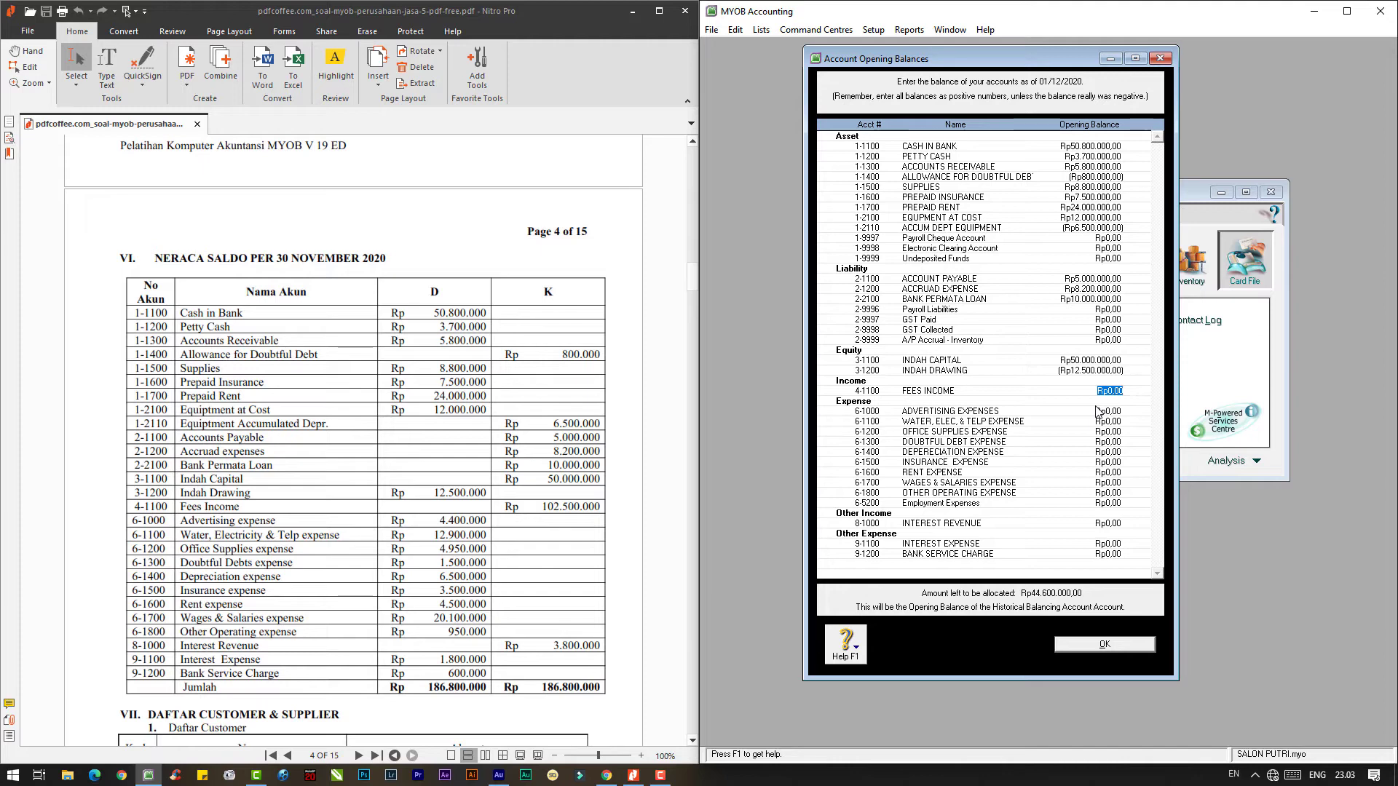
{"action": "type", "text": "10"}
{"action": "type", "text": "2.500.000"}
{"action": "key", "text": "Tab"}
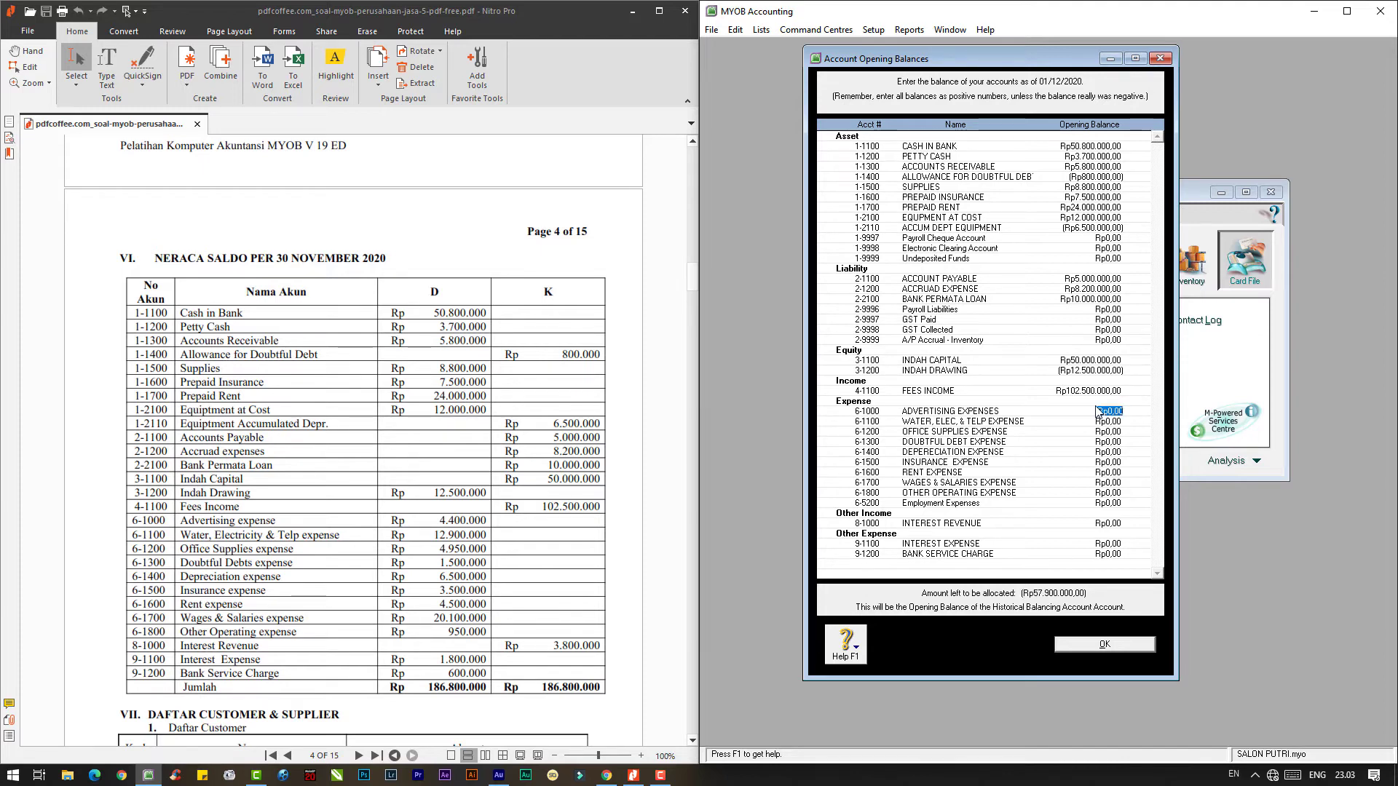
{"action": "type", "text": "4400000"}
{"action": "key", "text": "Tab"}
{"action": "type", "text": "12.900.000"}
{"action": "key", "text": "Tab"}
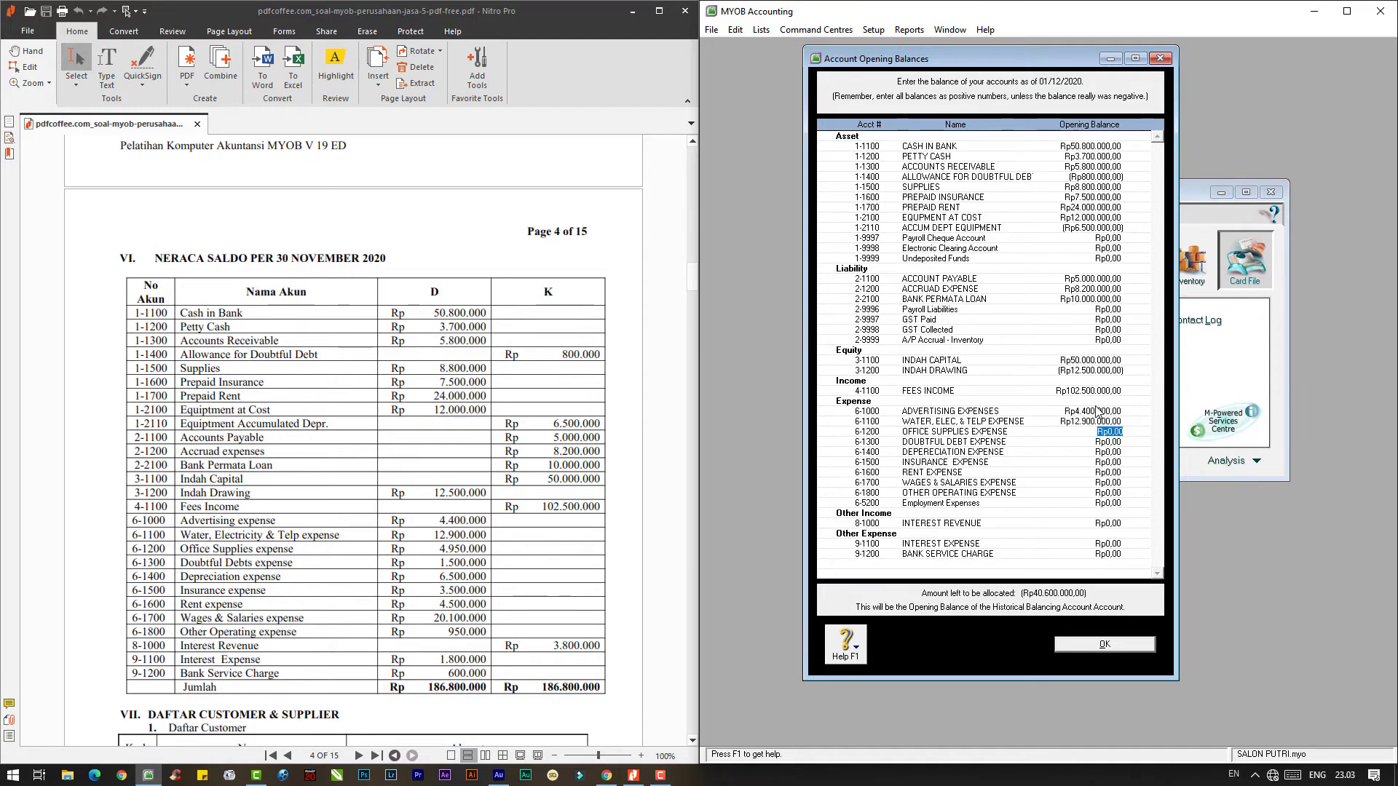
{"action": "type", "text": "4.950."}
{"action": "type", "text": "0000"}
{"action": "key", "text": "Tab"}
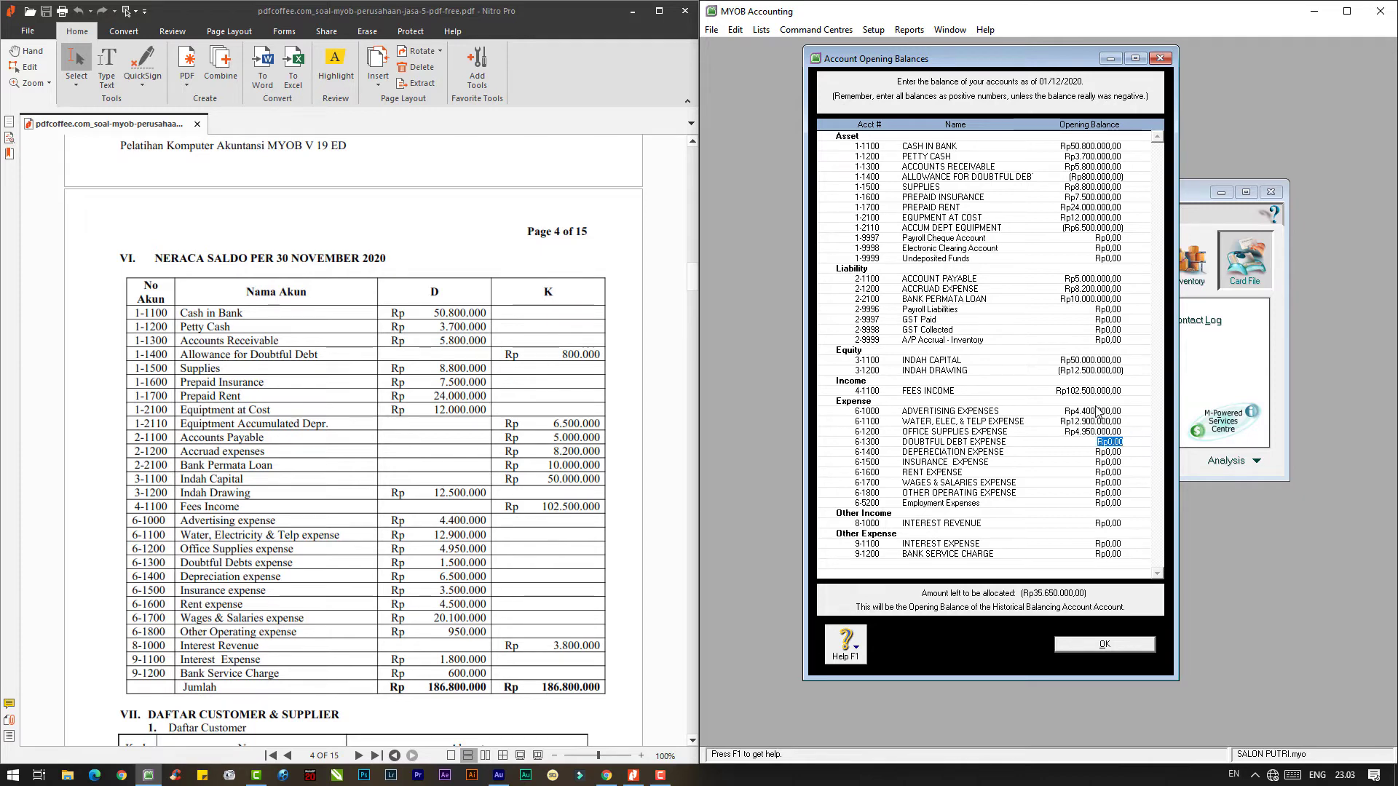
{"action": "type", "text": "1500000"}
{"action": "key", "text": "Tab"}
{"action": "type", "text": "6"}
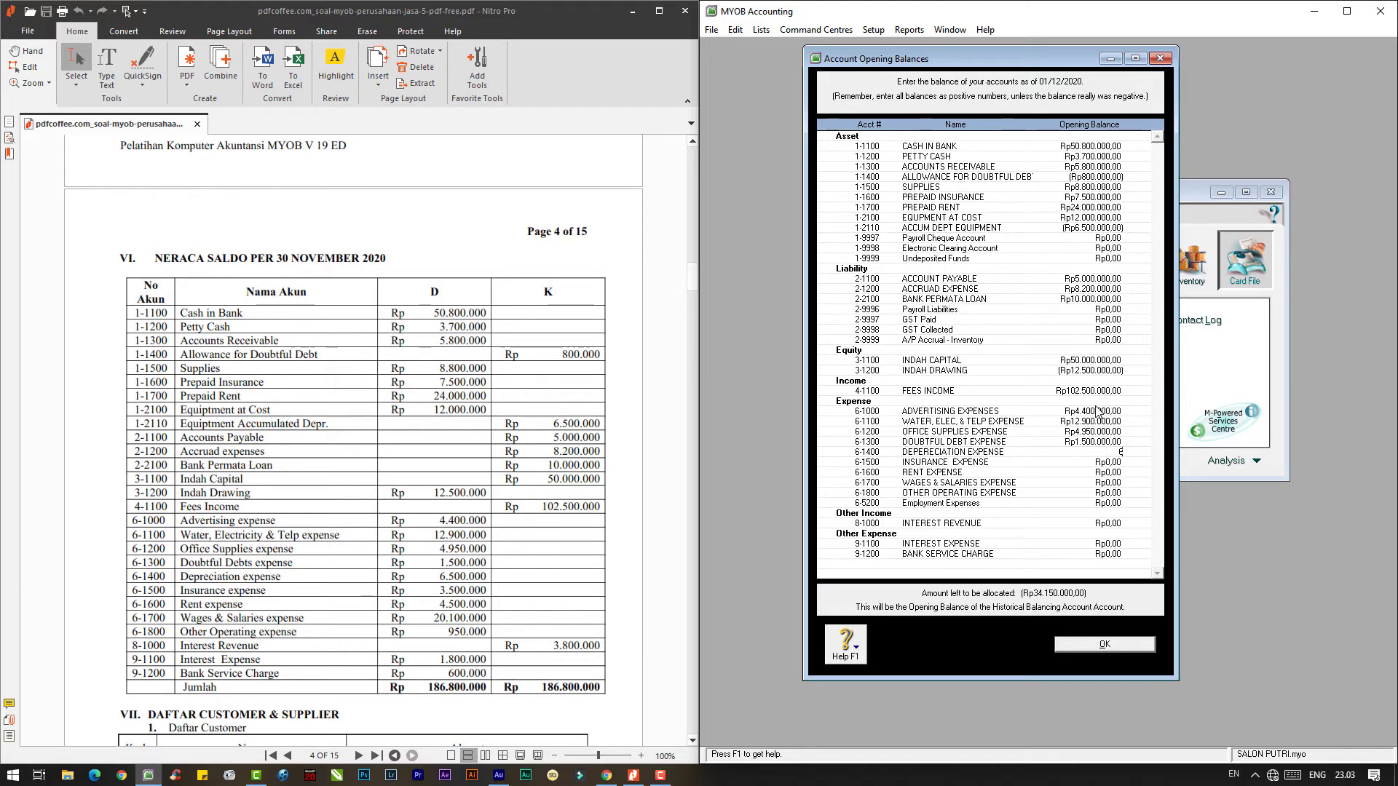
{"action": "type", "text": ".500.000"}
{"action": "key", "text": "Tab"}
- Enter insurance 3.500.000, rent 14.500.000, wages 21.100.000, other 950.000, interest 3.800.000/1.800.000, bank charge 600.000
{"action": "type", "text": "3.500.000"}
{"action": "key", "text": "Tab"}
{"action": "type", "text": "14500000"}
{"action": "key", "text": "Tab"}
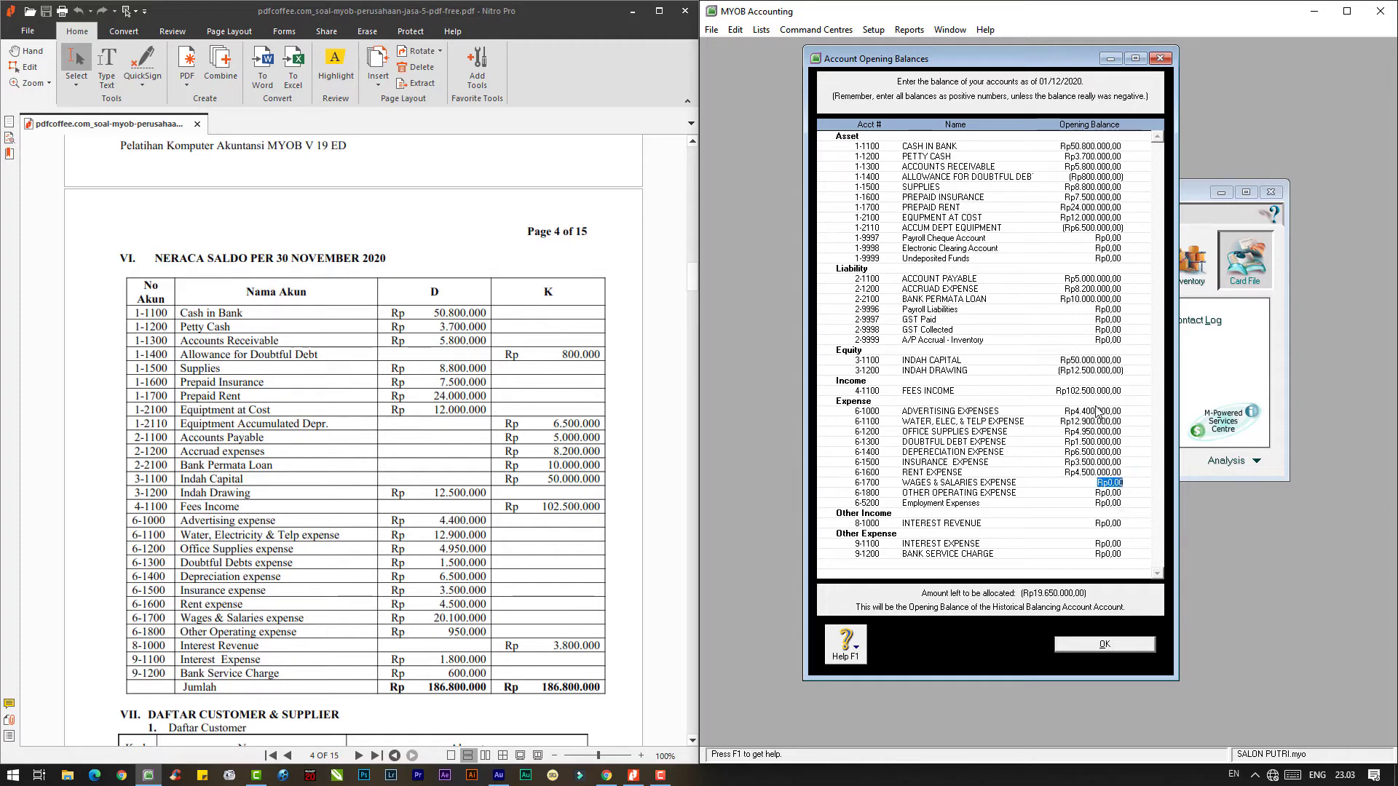
{"action": "type", "text": "21."}
{"action": "type", "text": "10"}
{"action": "type", "text": "0.000"}
{"action": "key", "text": "Tab"}
{"action": "type", "text": "950000"}
{"action": "key", "text": "Tab"}
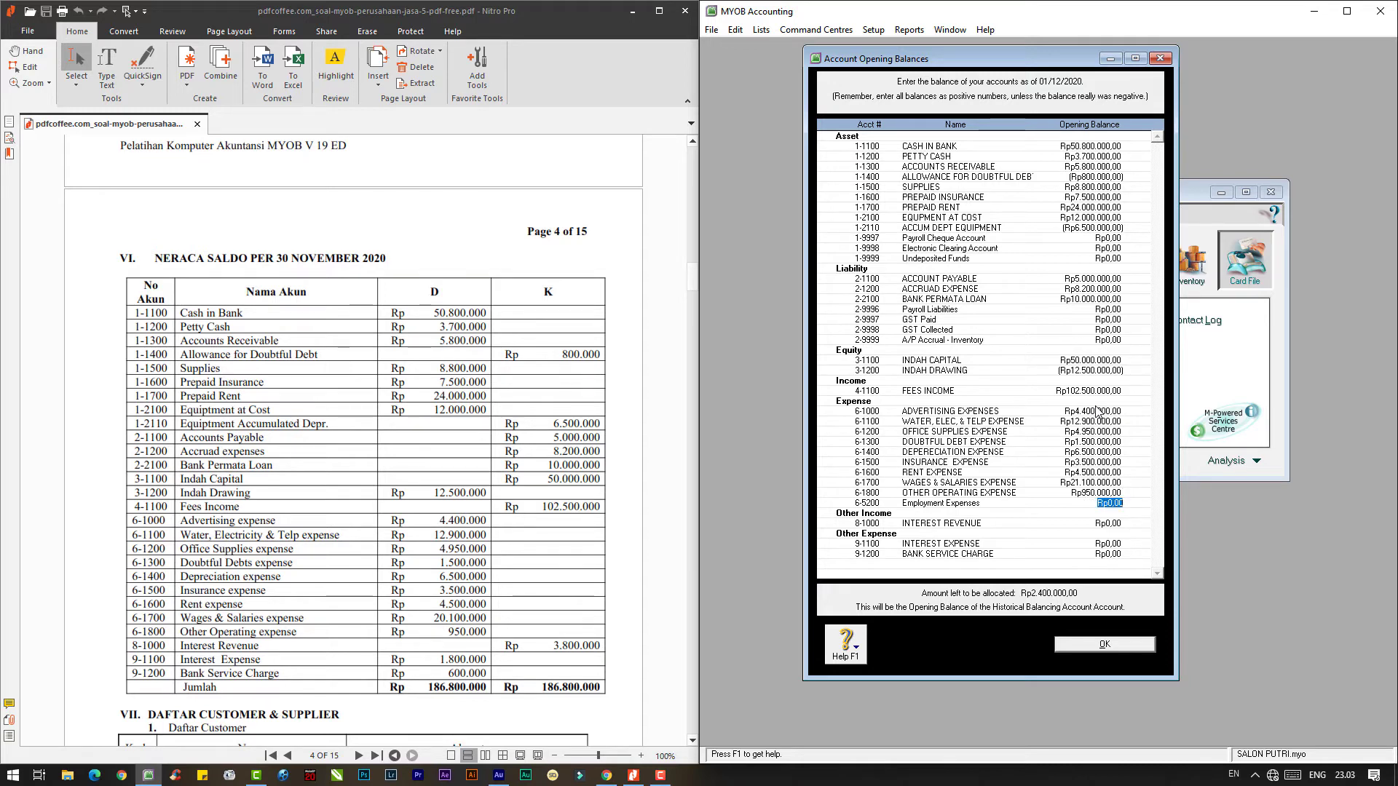
{"action": "key", "text": "Tab"}
{"action": "type", "text": "3."}
{"action": "type", "text": "800.000"}
{"action": "key", "text": "Tab"}
{"action": "type", "text": "1.800."}
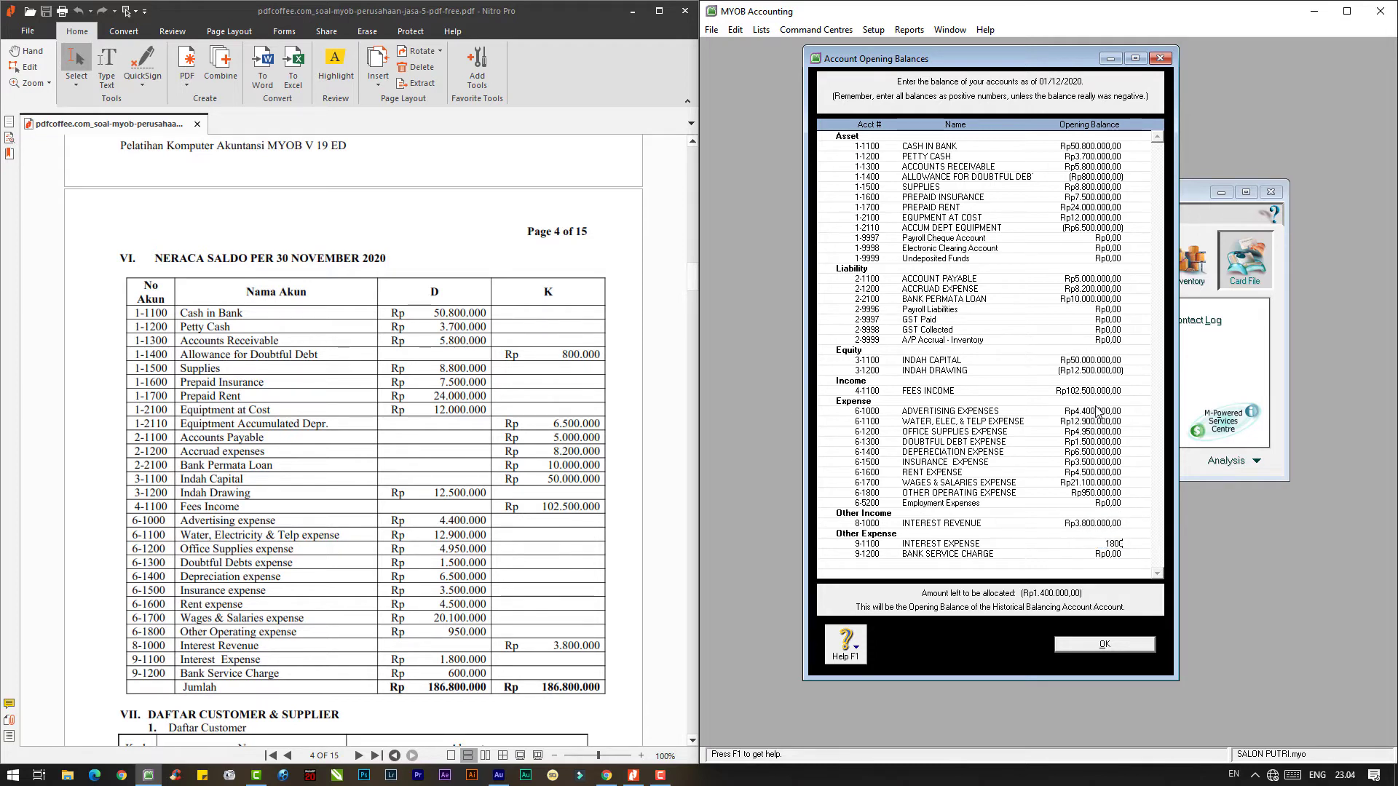
{"action": "type", "text": "000,0"}
{"action": "key", "text": "Tab"}
{"action": "type", "text": "600.00"}
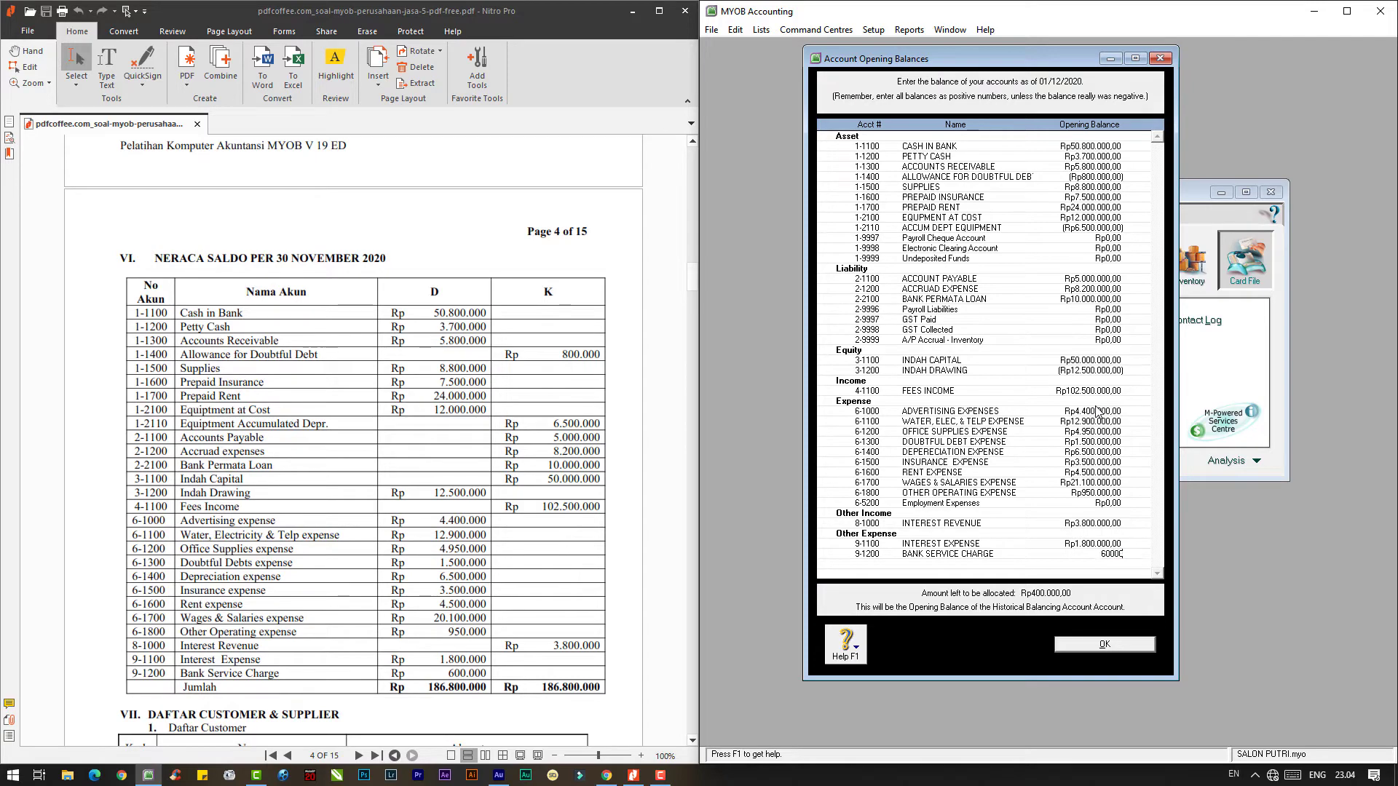
{"action": "type", "text": "0"}
{"action": "key", "text": "Tab"}
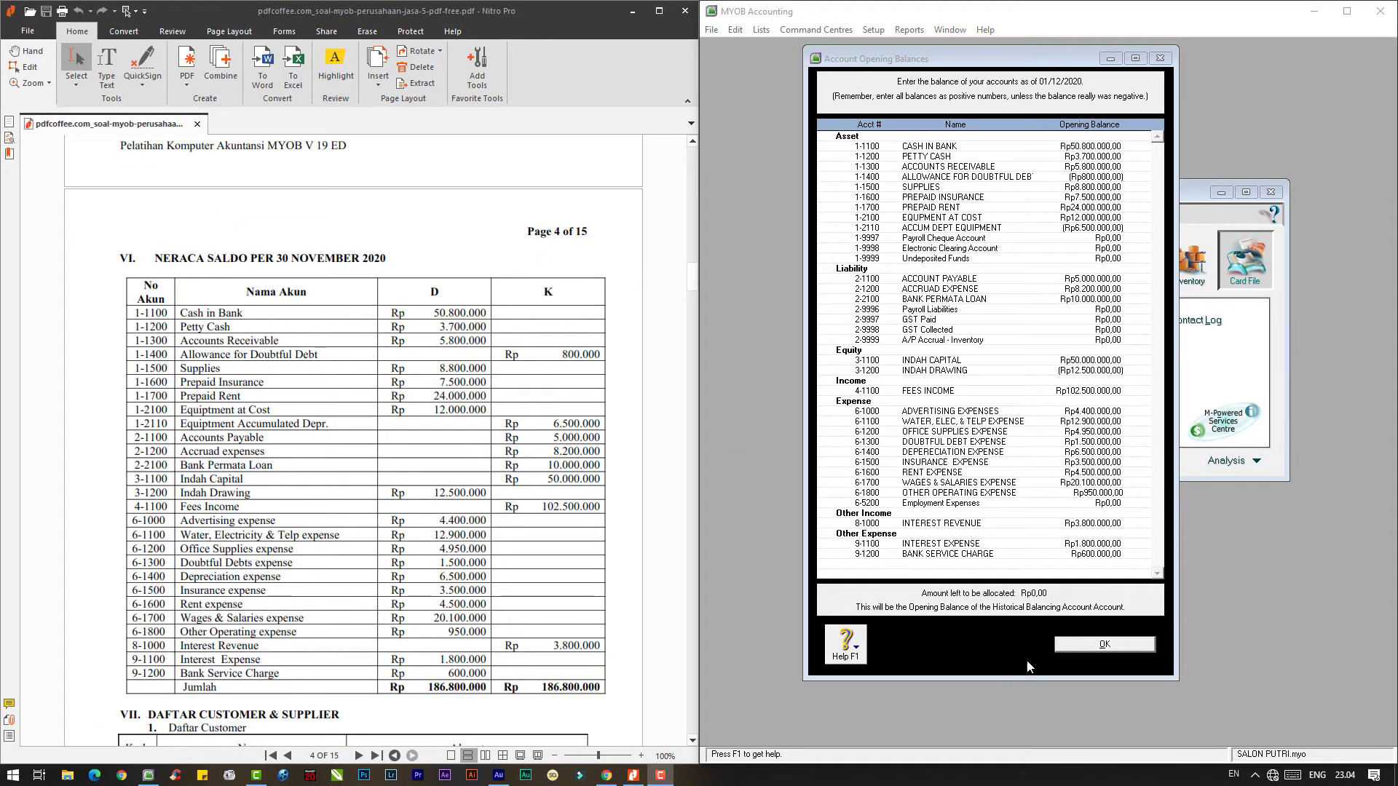
- Accept the account opening balances and scroll the PDF to the customer and supplier lists
{"action": "left_click", "coordinate": [1110, 645]}
{"action": "scroll", "coordinate": [457, 523], "scroll_direction": "down", "scroll_amount": 3}
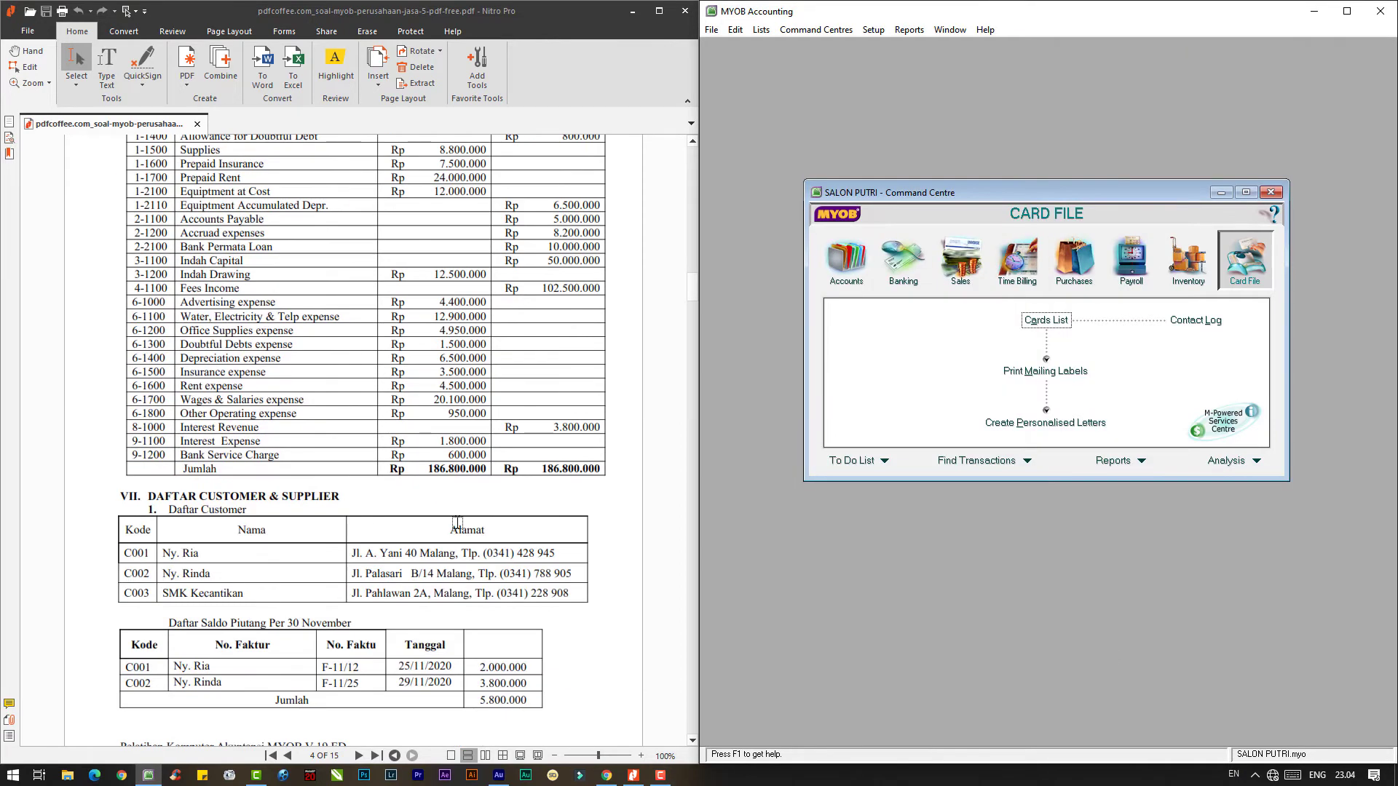
{"action": "scroll", "coordinate": [457, 523], "scroll_direction": "down", "scroll_amount": 3}
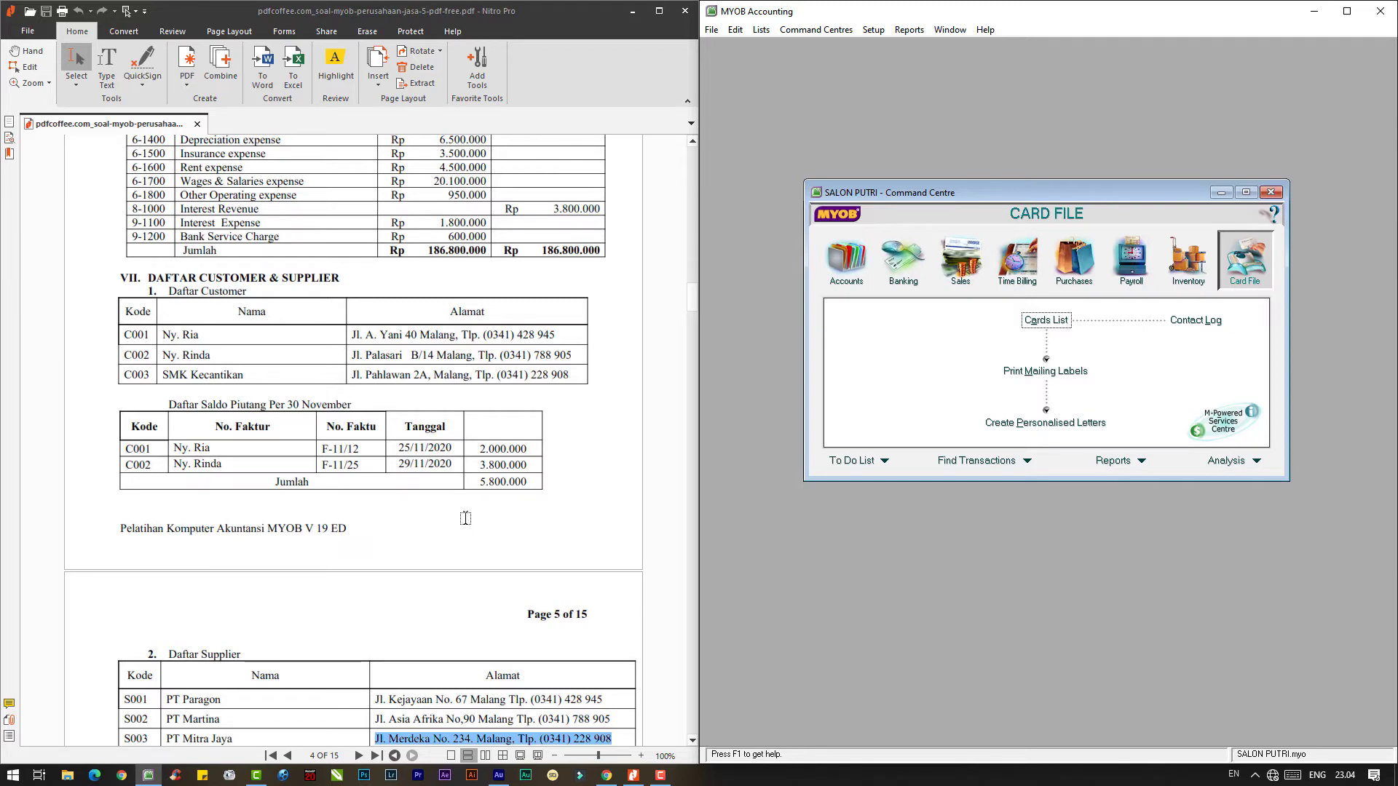
{"action": "scroll", "coordinate": [465, 517], "scroll_direction": "down", "scroll_amount": 3}
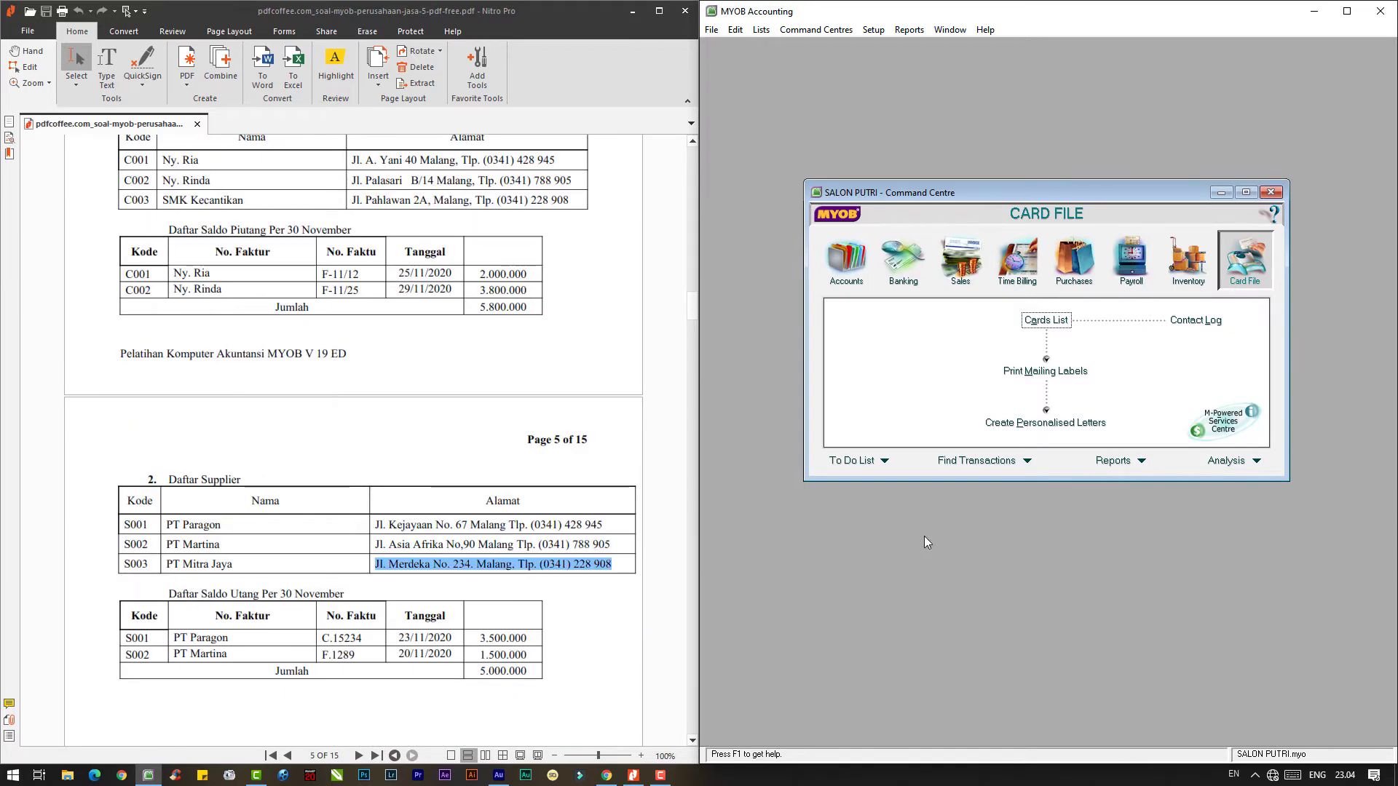
{"action": "scroll", "coordinate": [572, 547], "scroll_direction": "up", "scroll_amount": 2}
{"action": "scroll", "coordinate": [572, 547], "scroll_direction": "up", "scroll_amount": 1}
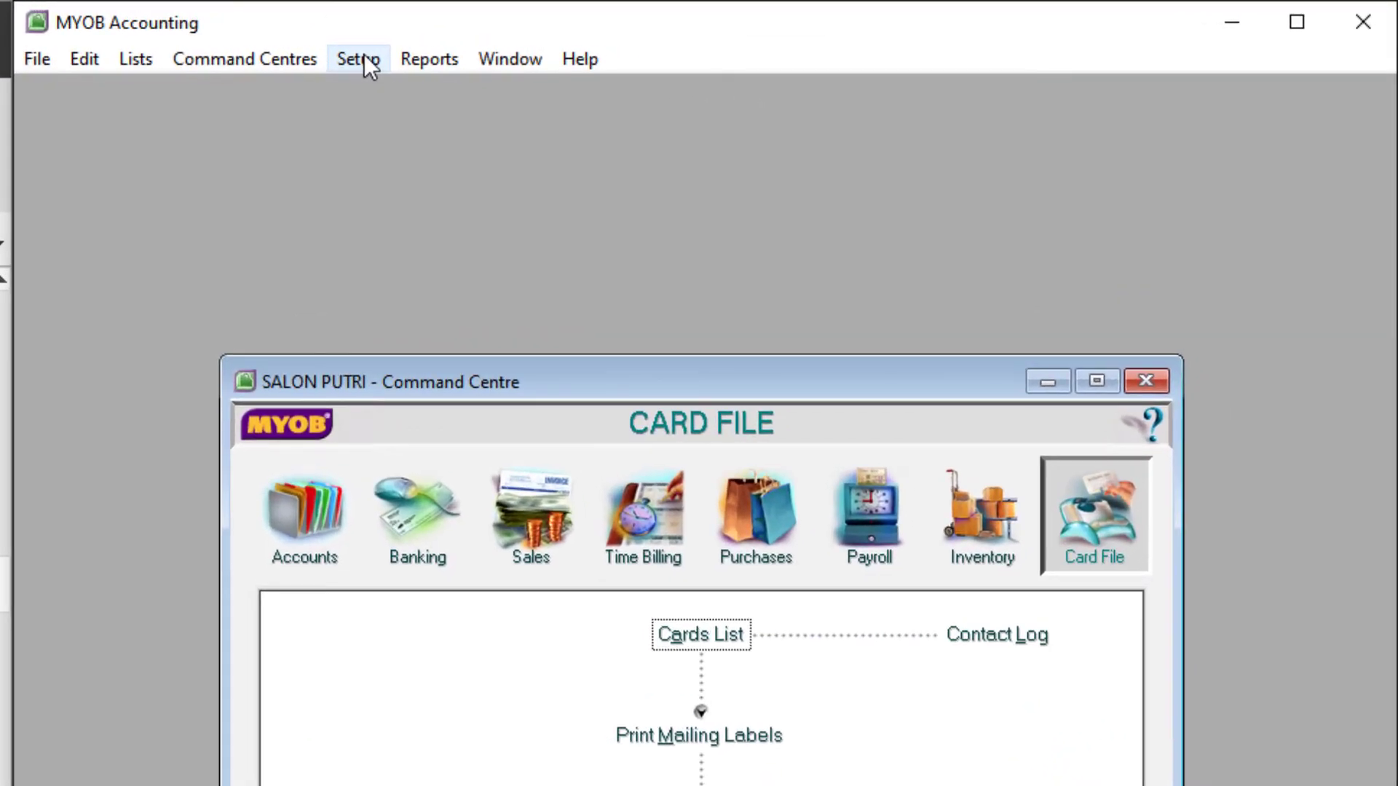
- Open Setup > Balances > Customer Balances and move the window into full view
{"action": "left_click", "coordinate": [364, 54]}
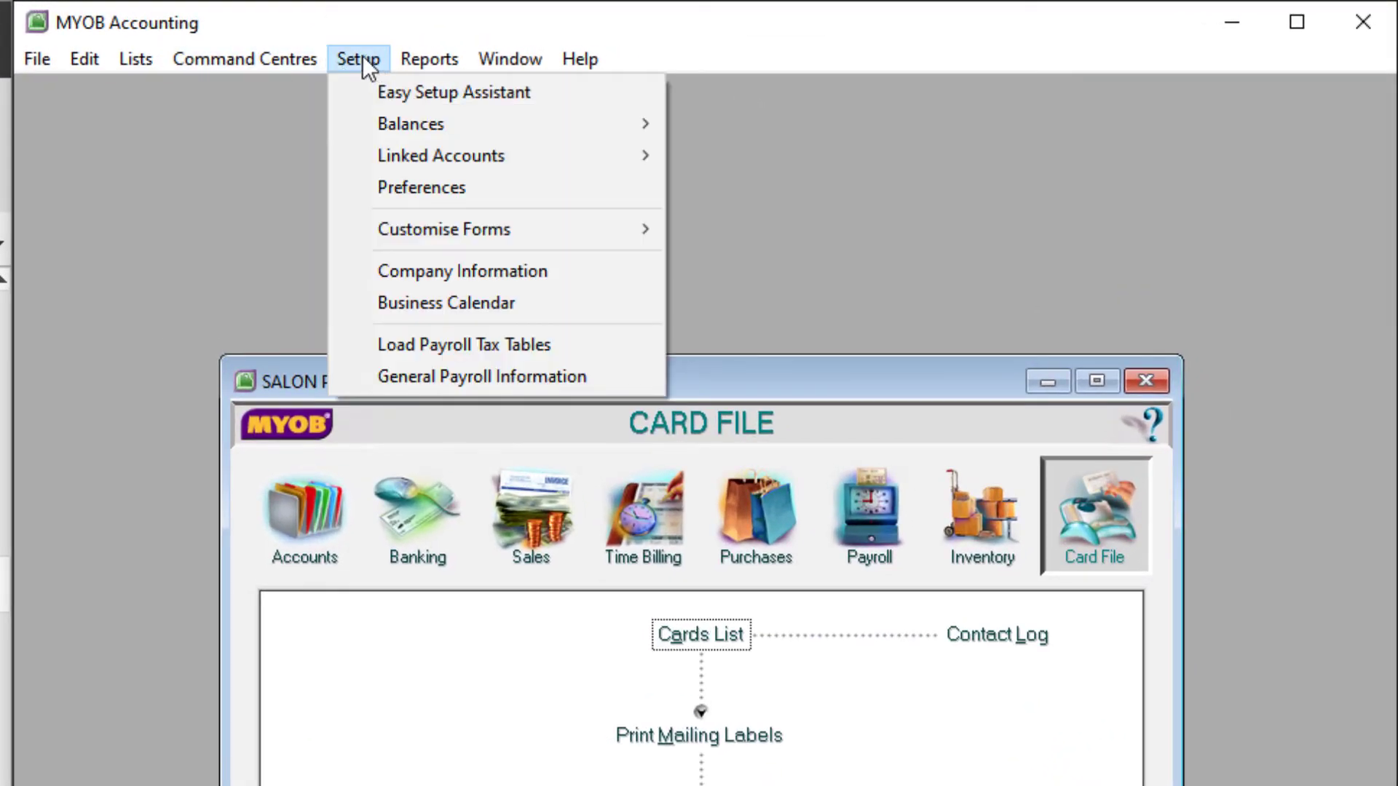
{"action": "mouse_move", "coordinate": [647, 124]}
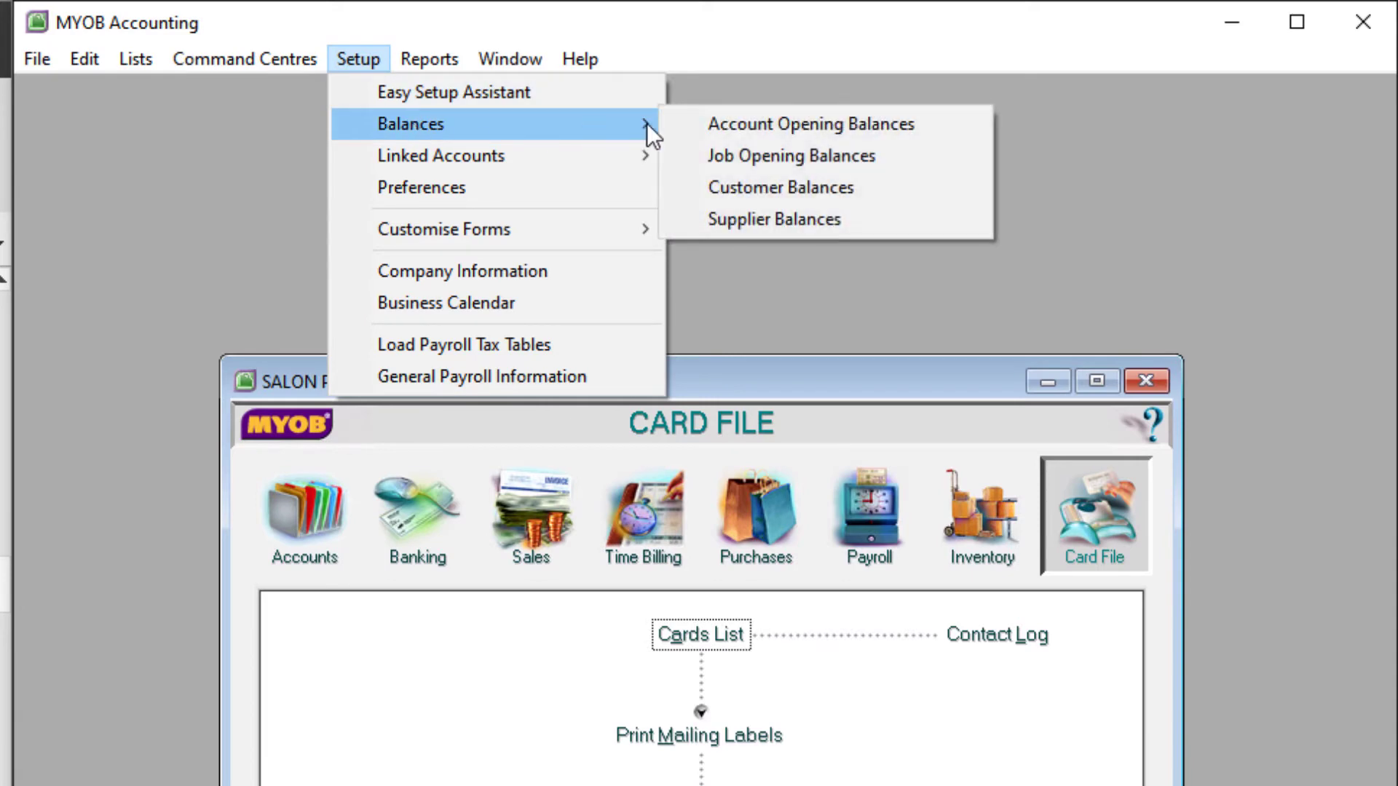
{"action": "left_click", "coordinate": [782, 189]}
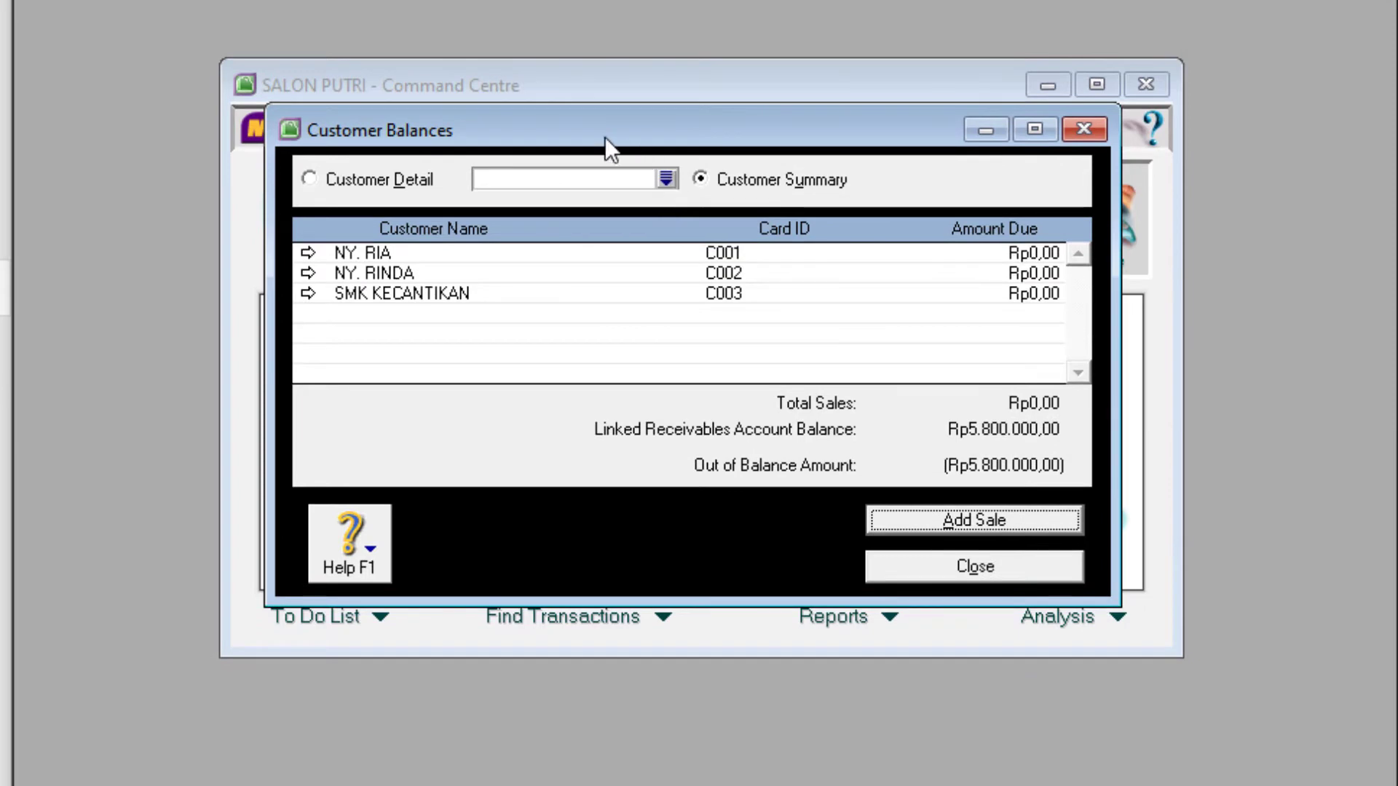
{"action": "left_click_drag", "start_coordinate": [604, 137], "coordinate": [638, 68]}
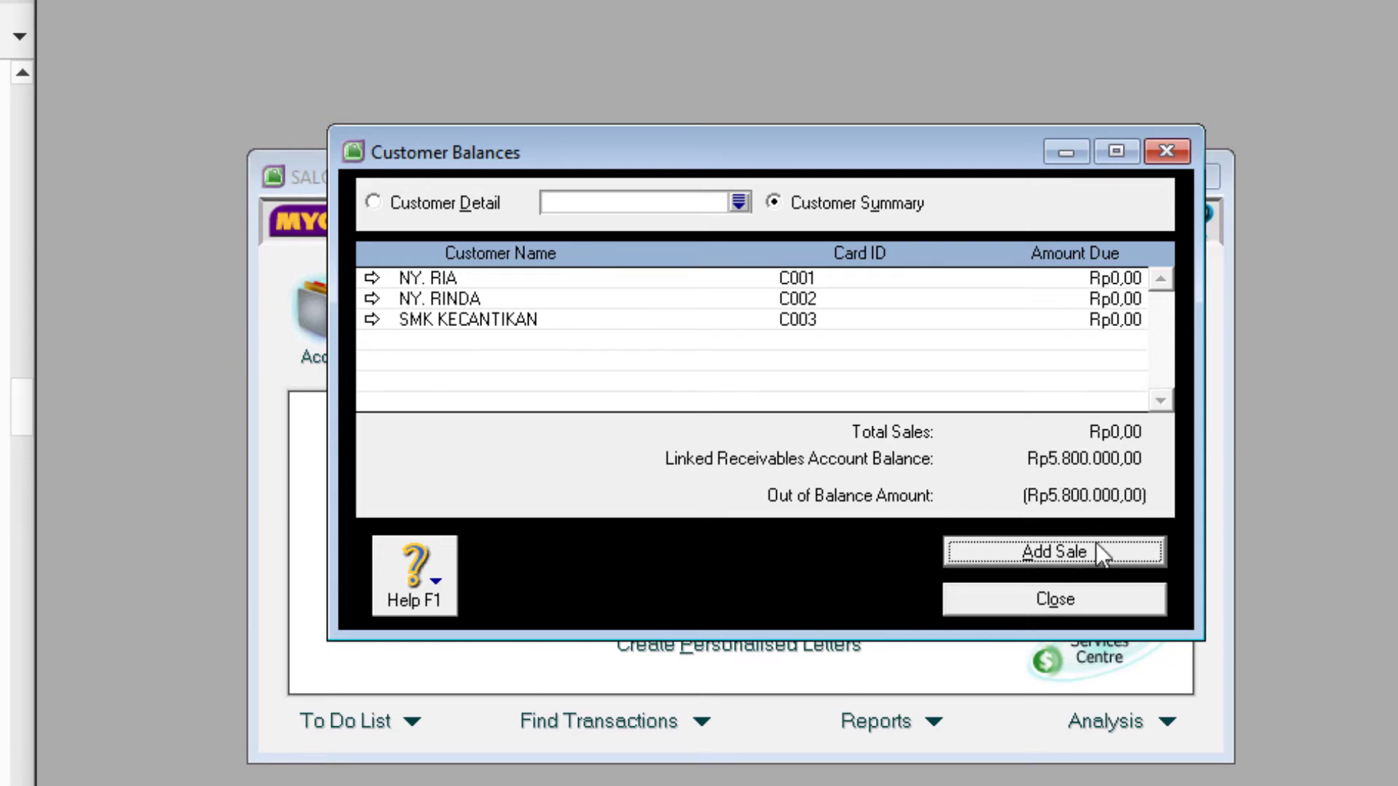
- Start a historical sale for the first customer: invoice F-11/12, 25/11/2020, memo 'SALDO AWAL PIUTANG', 2.000.000
{"action": "left_click", "coordinate": [1072, 553]}
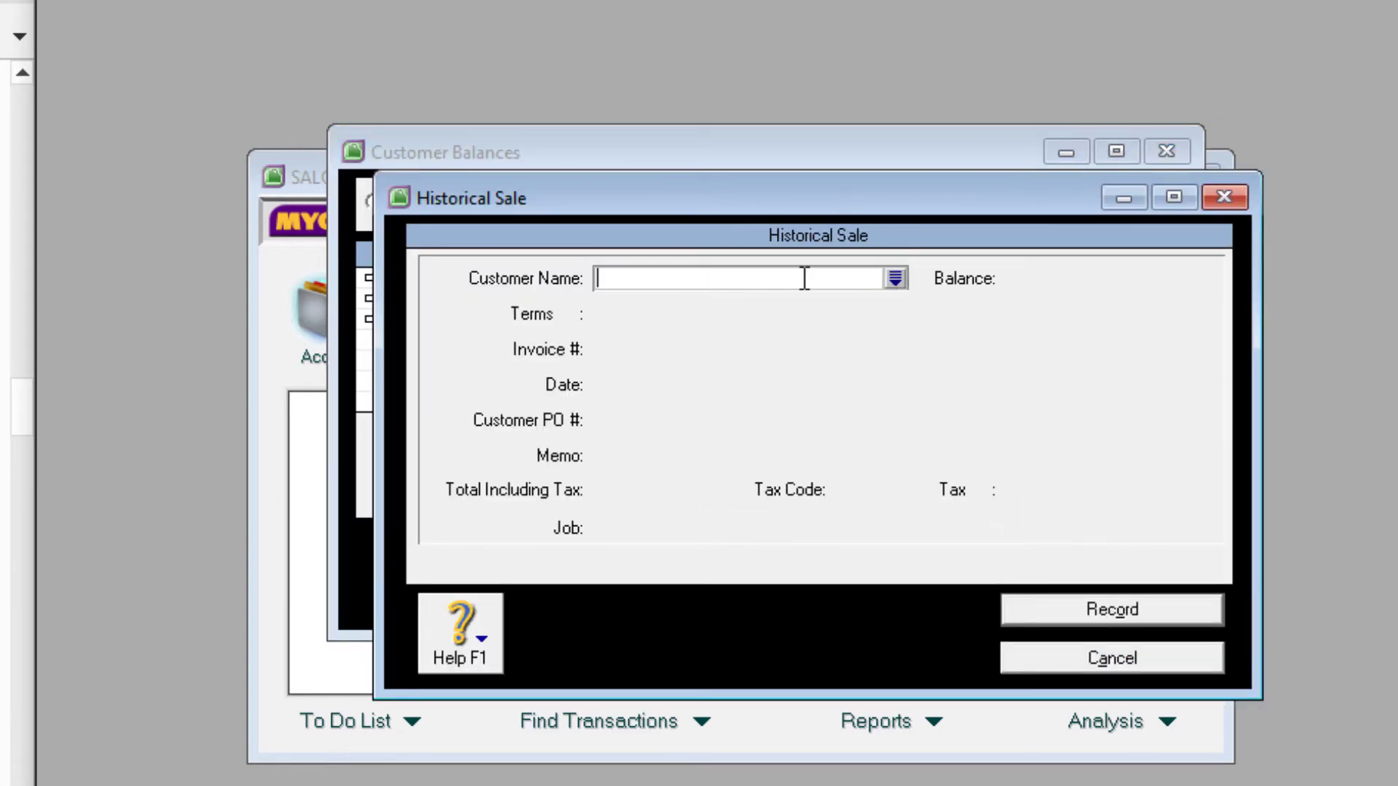
{"action": "left_click", "coordinate": [895, 277]}
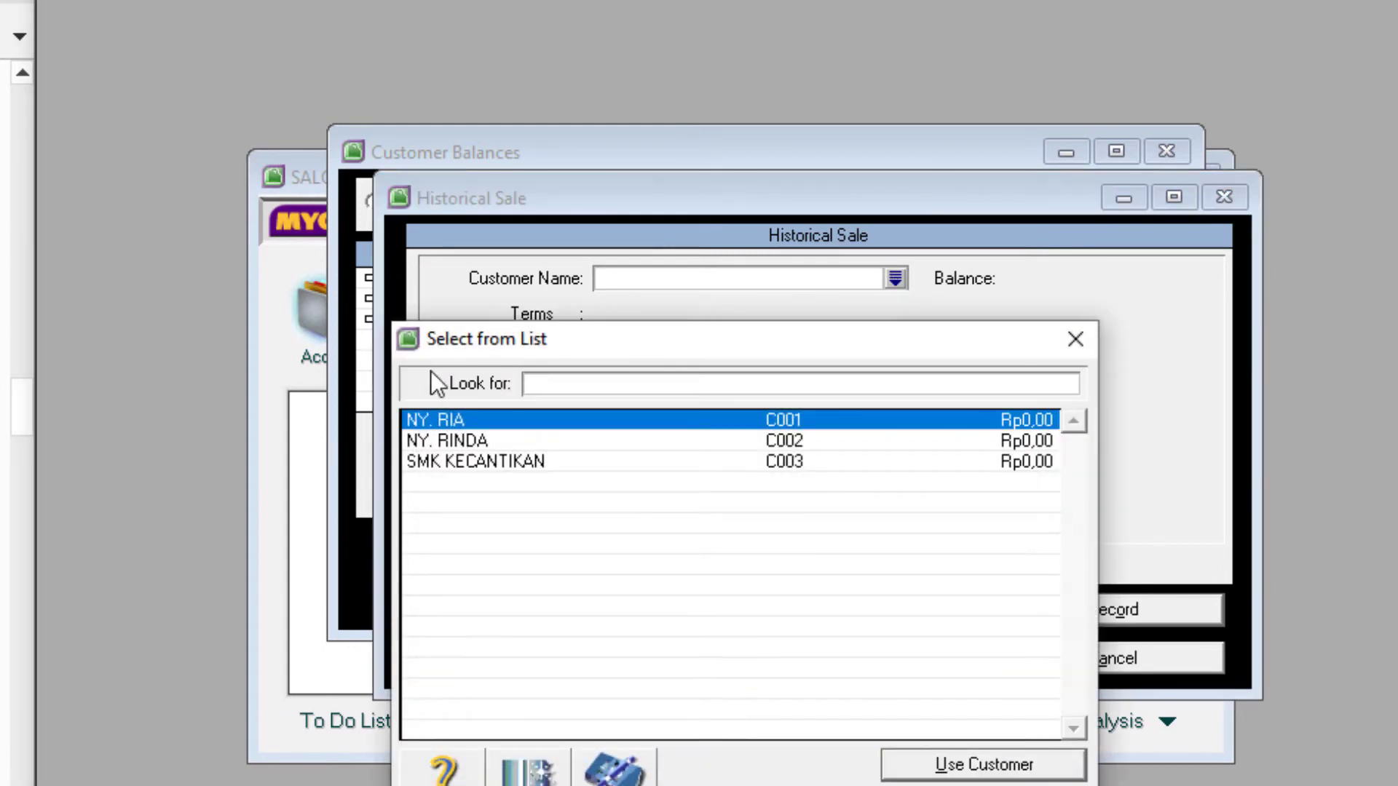
{"action": "double_click", "coordinate": [446, 416]}
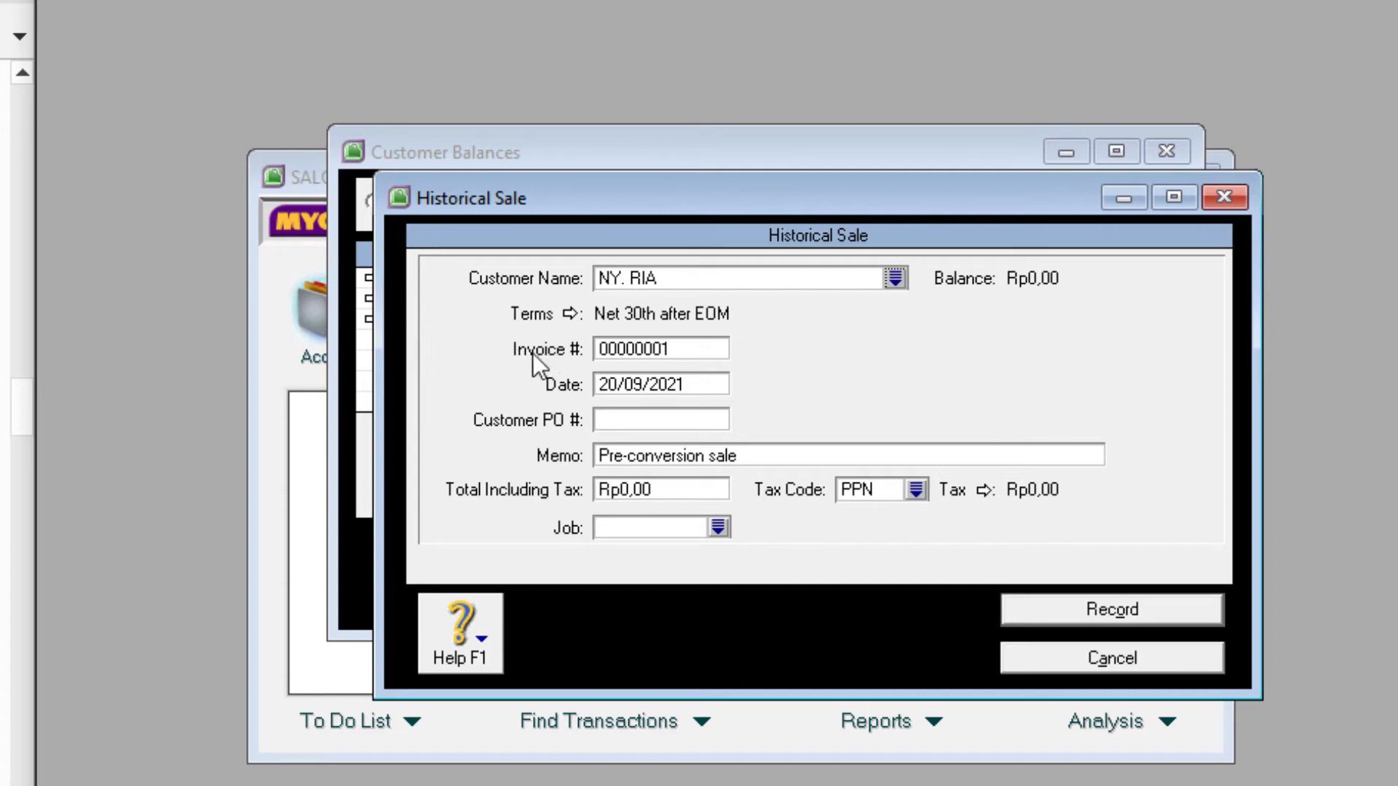
{"action": "left_click", "coordinate": [624, 350]}
{"action": "type", "text": "F-11/12"}
{"action": "left_click", "coordinate": [664, 383]}
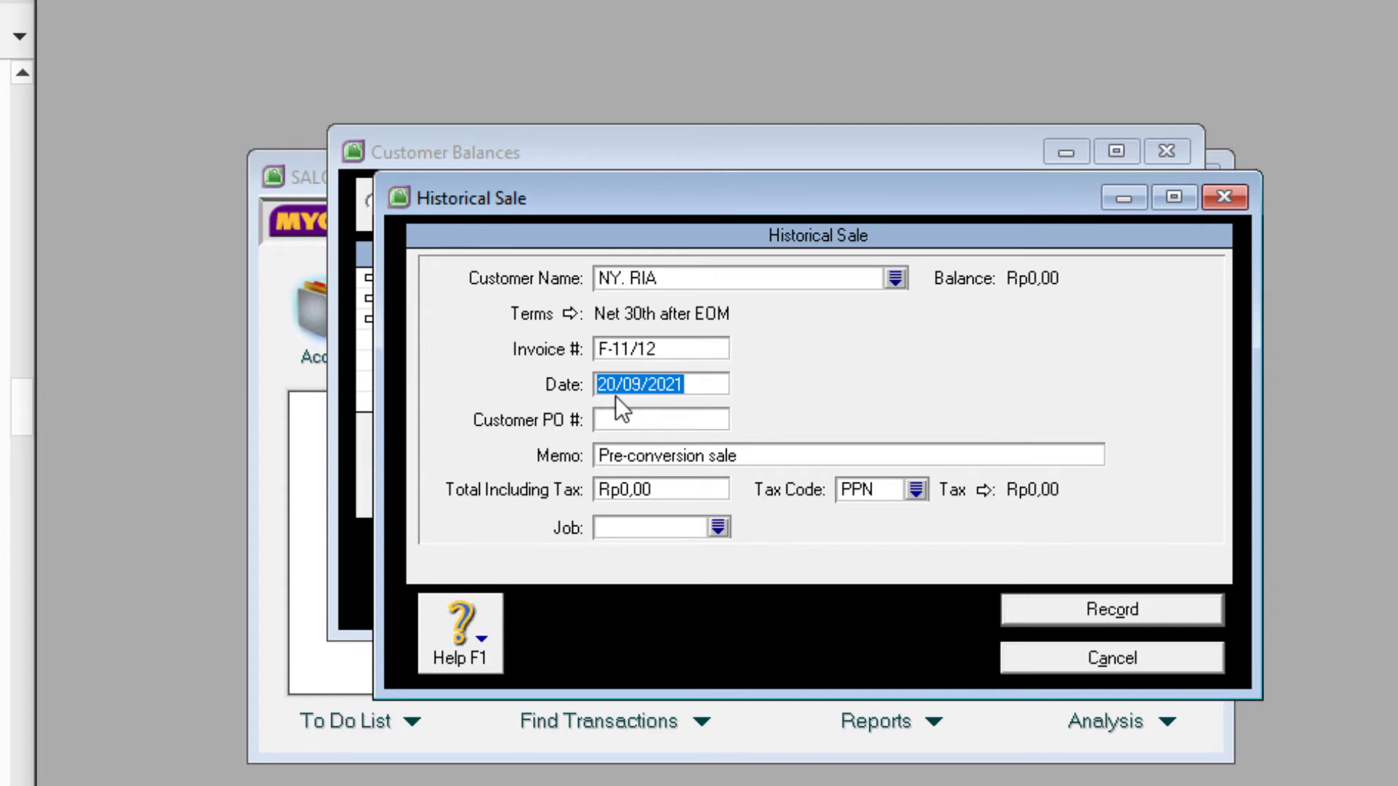
{"action": "type", "text": "25"}
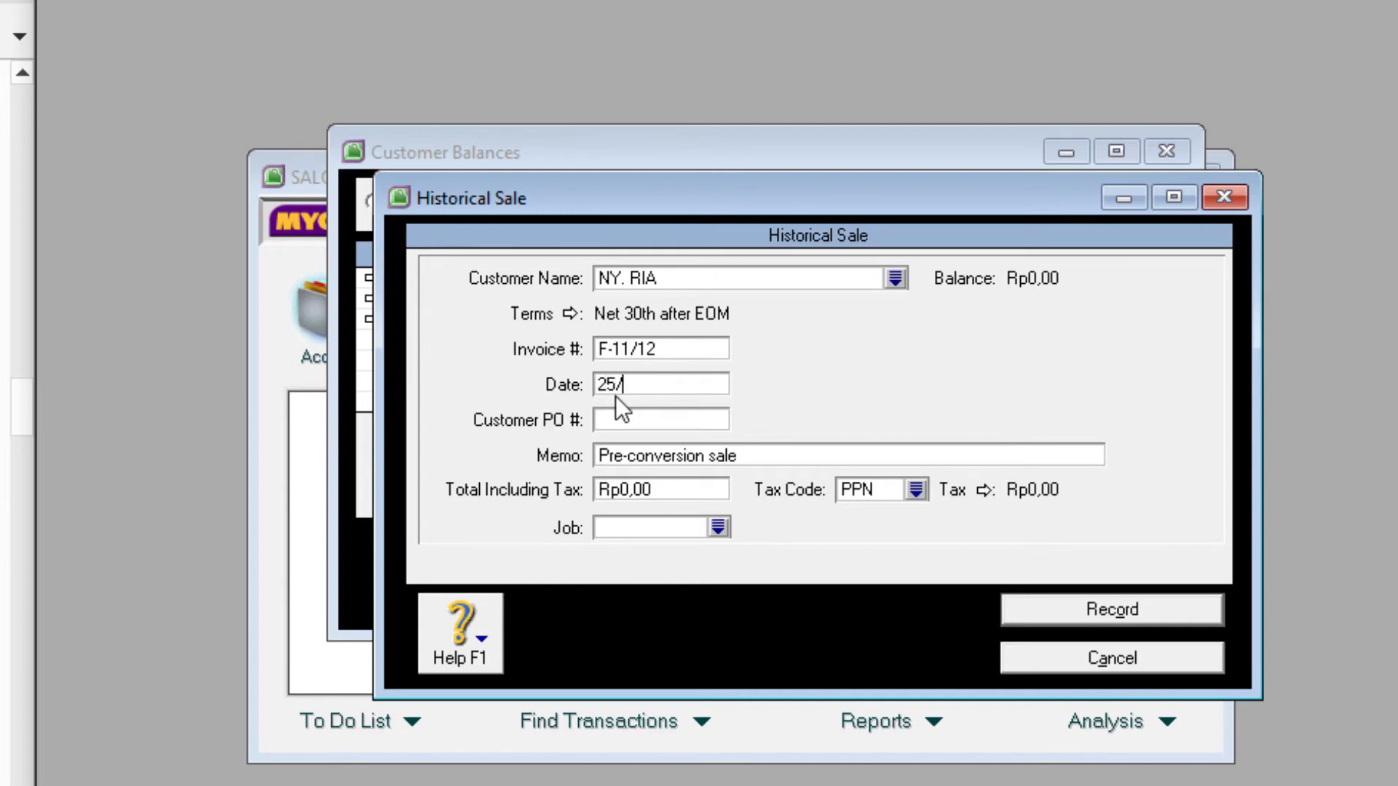
{"action": "type", "text": "/11/2020"}
{"action": "left_click", "coordinate": [668, 460]}
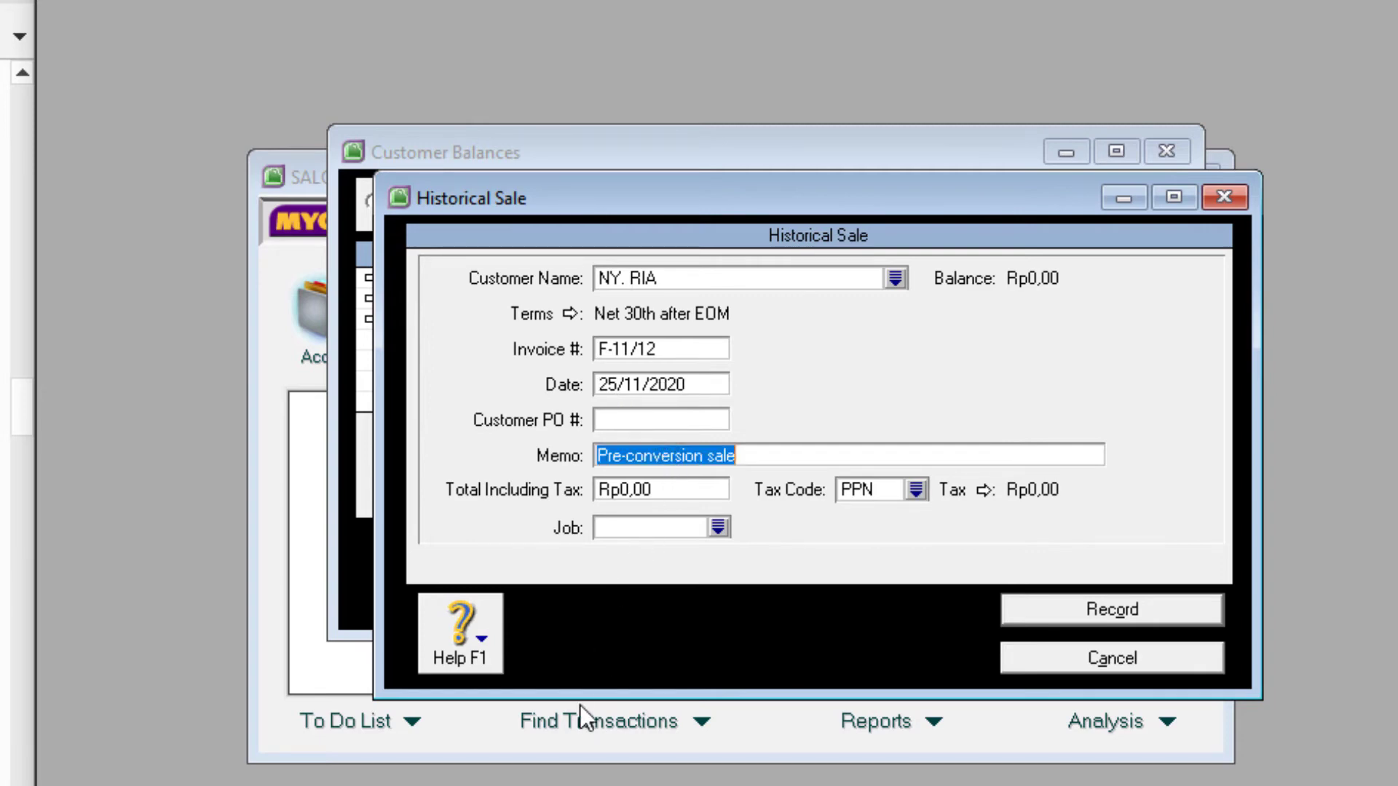
{"action": "type", "text": "SALDO"}
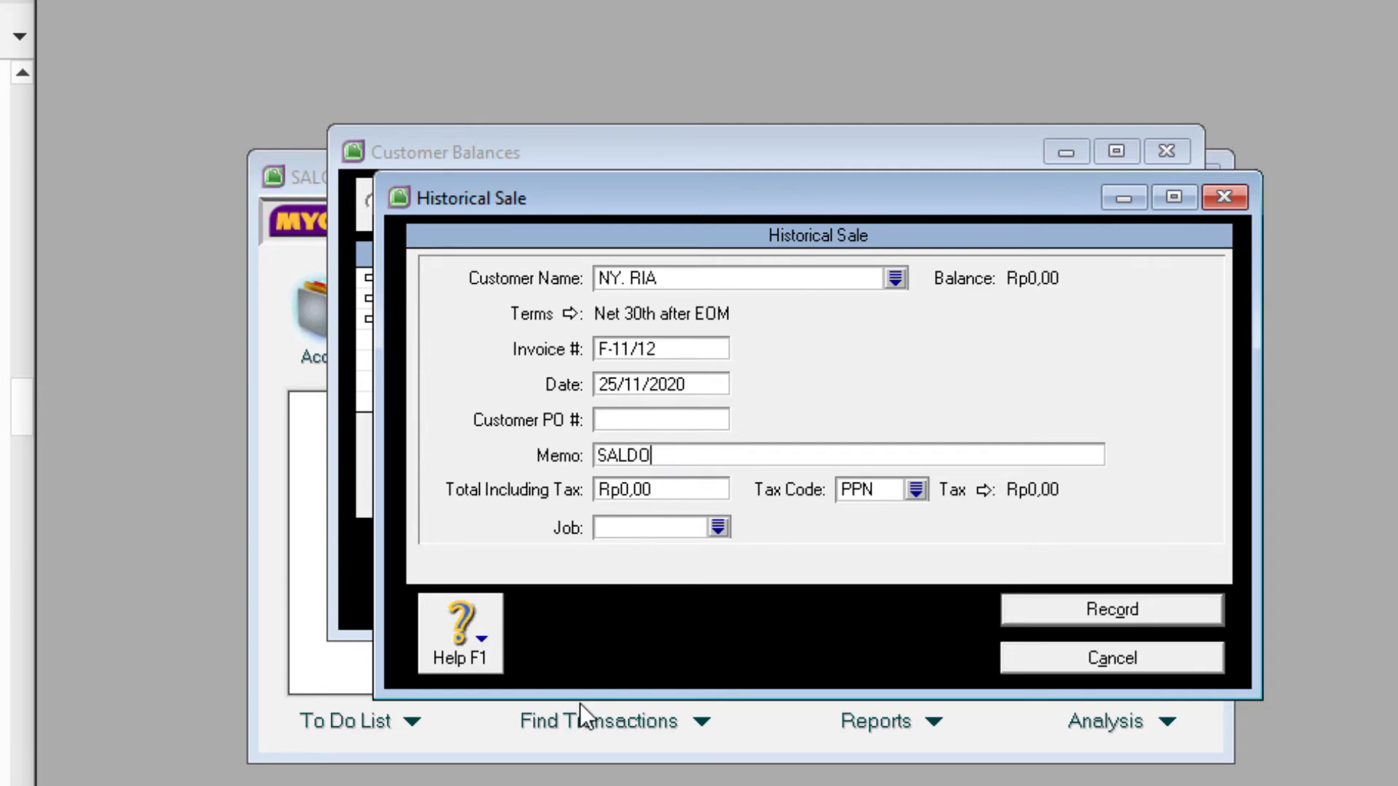
{"action": "type", "text": " AWAL PIUTANG"}
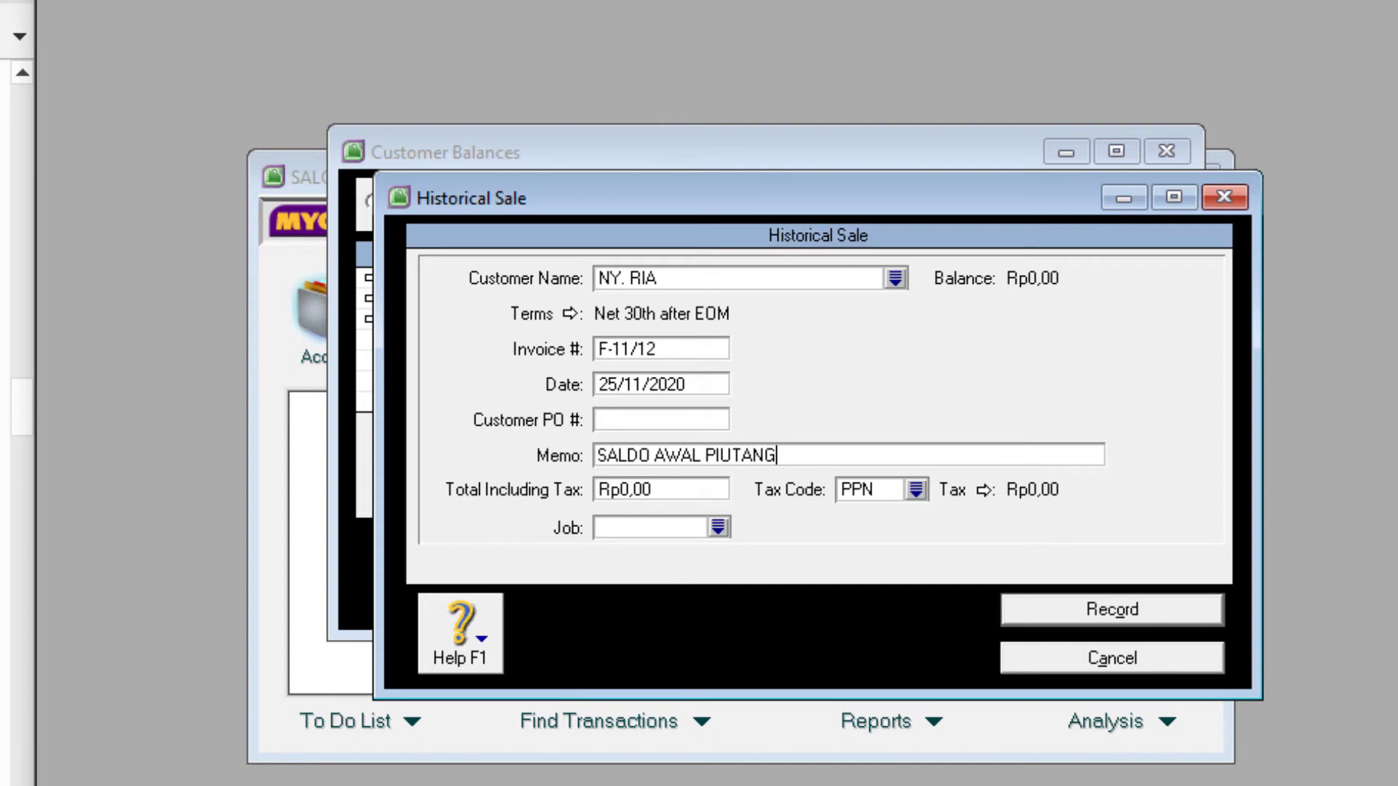
{"action": "left_click", "coordinate": [663, 488]}
{"action": "type", "text": "2.000.00"}
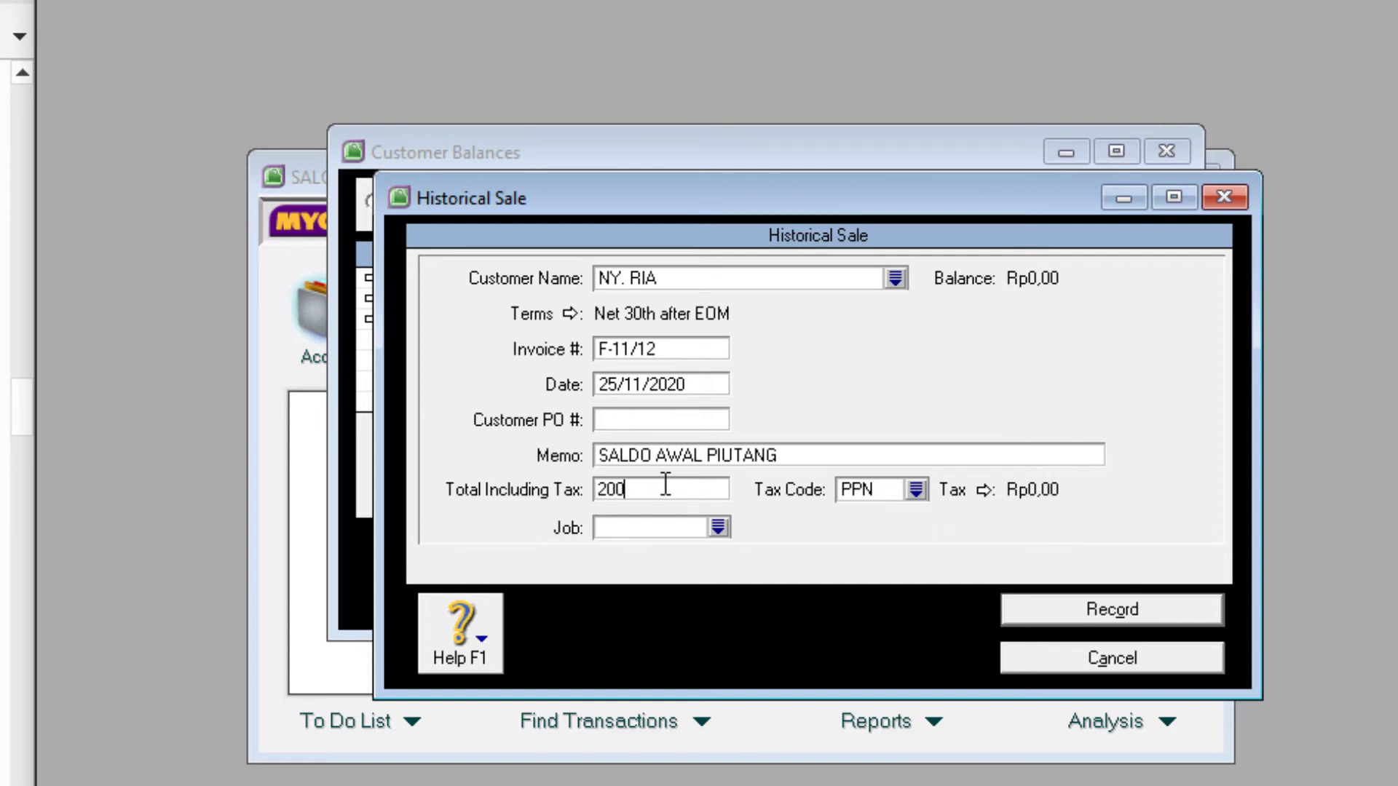
{"action": "type", "text": "0000"}
{"action": "key", "text": "Tab"}
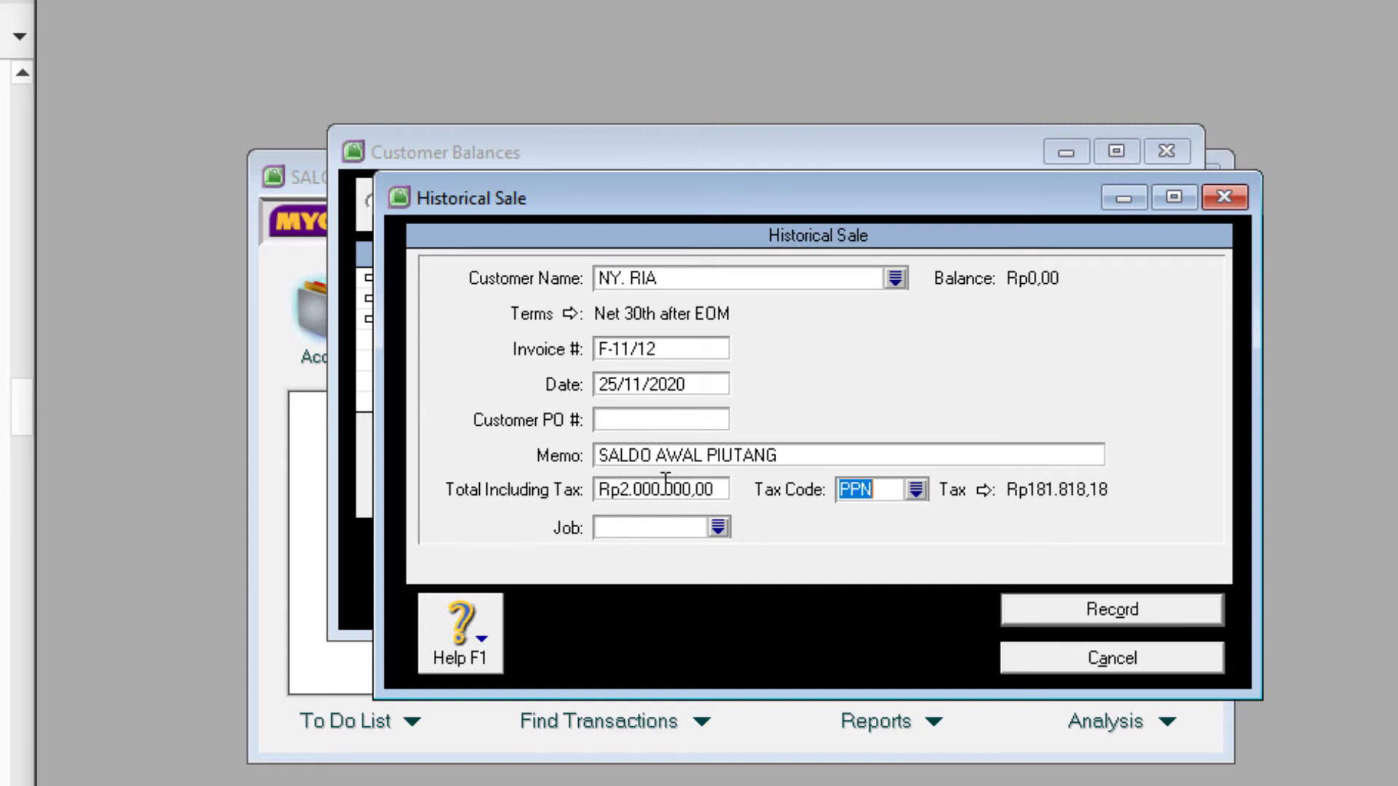
- Apply tax code N-T, record the sale and dismiss the cash-basis notice
{"action": "left_click", "coordinate": [915, 482]}
{"action": "left_click", "coordinate": [916, 487]}
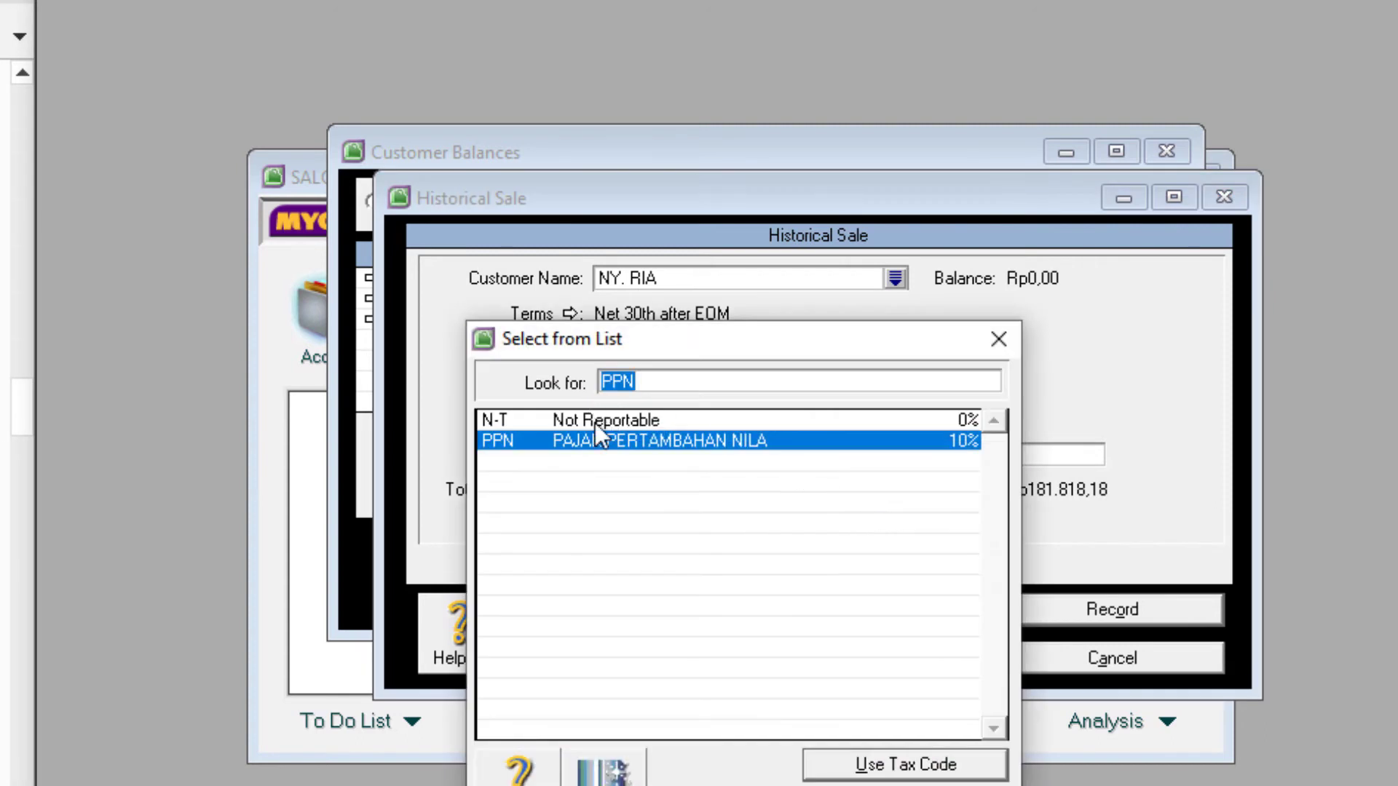
{"action": "left_click", "coordinate": [583, 419]}
{"action": "double_click", "coordinate": [582, 420]}
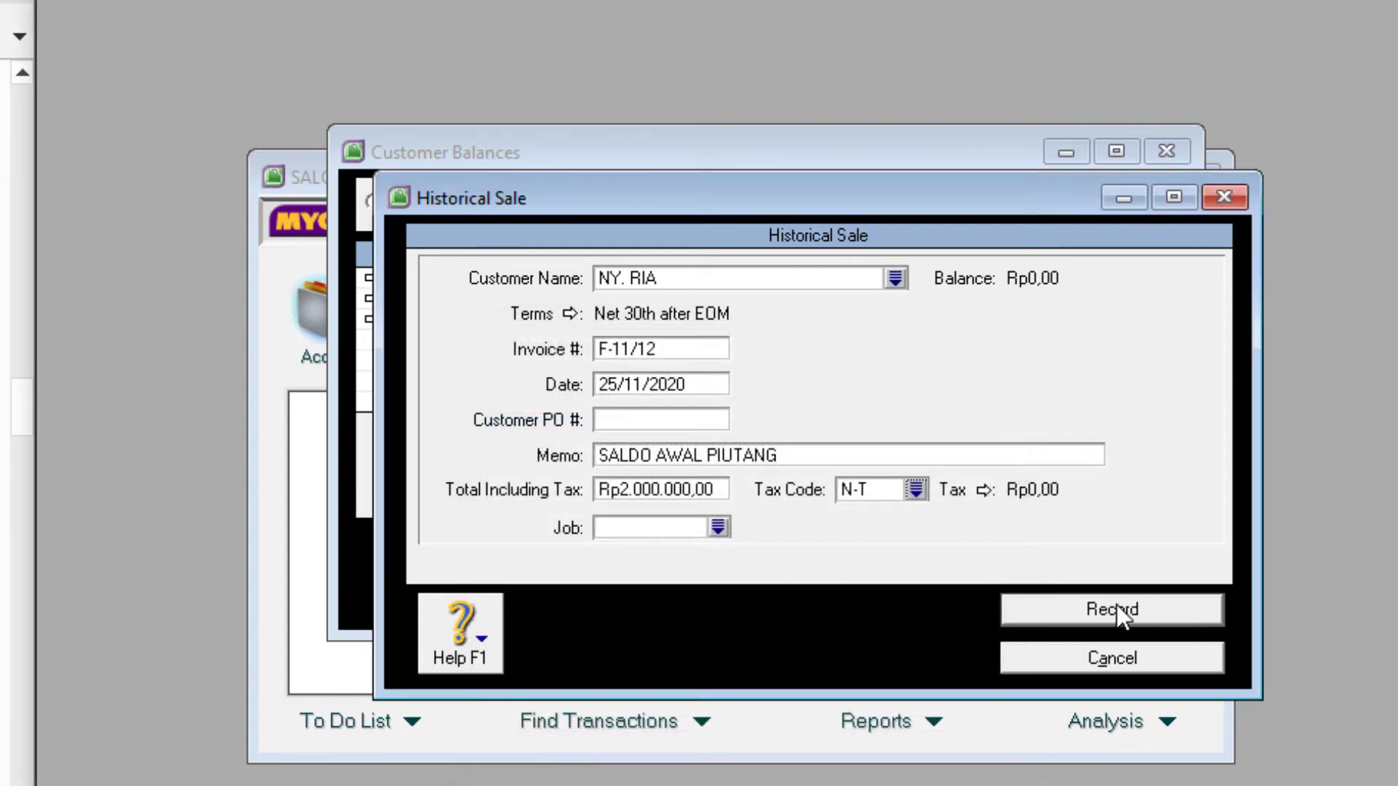
{"action": "left_click", "coordinate": [1131, 617]}
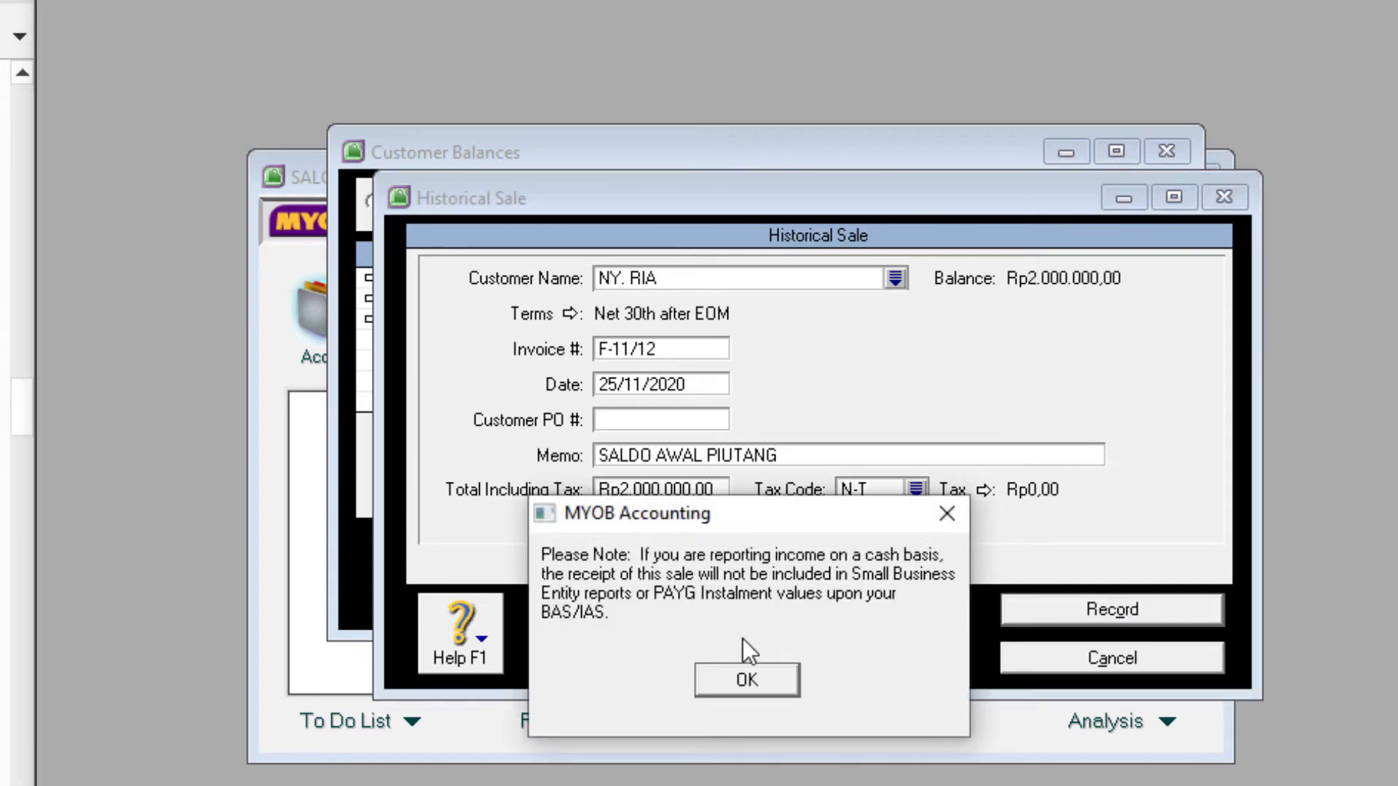
{"action": "left_click", "coordinate": [747, 680]}
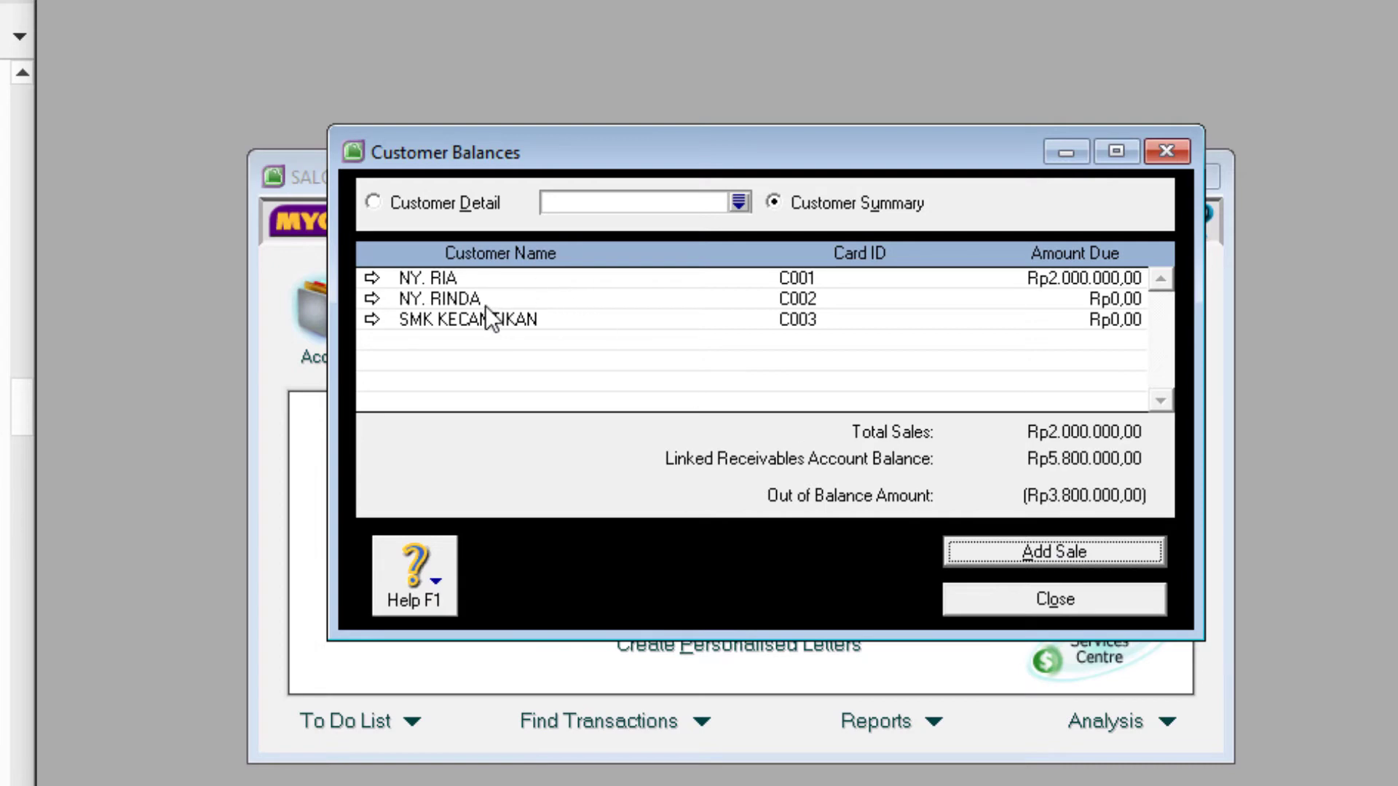
- Start a historical sale for the second customer: invoice F-11/25, 29/11/2020, memo 'SALDO AWAL PIUTANG', 3.800.000
{"action": "left_click", "coordinate": [1057, 553]}
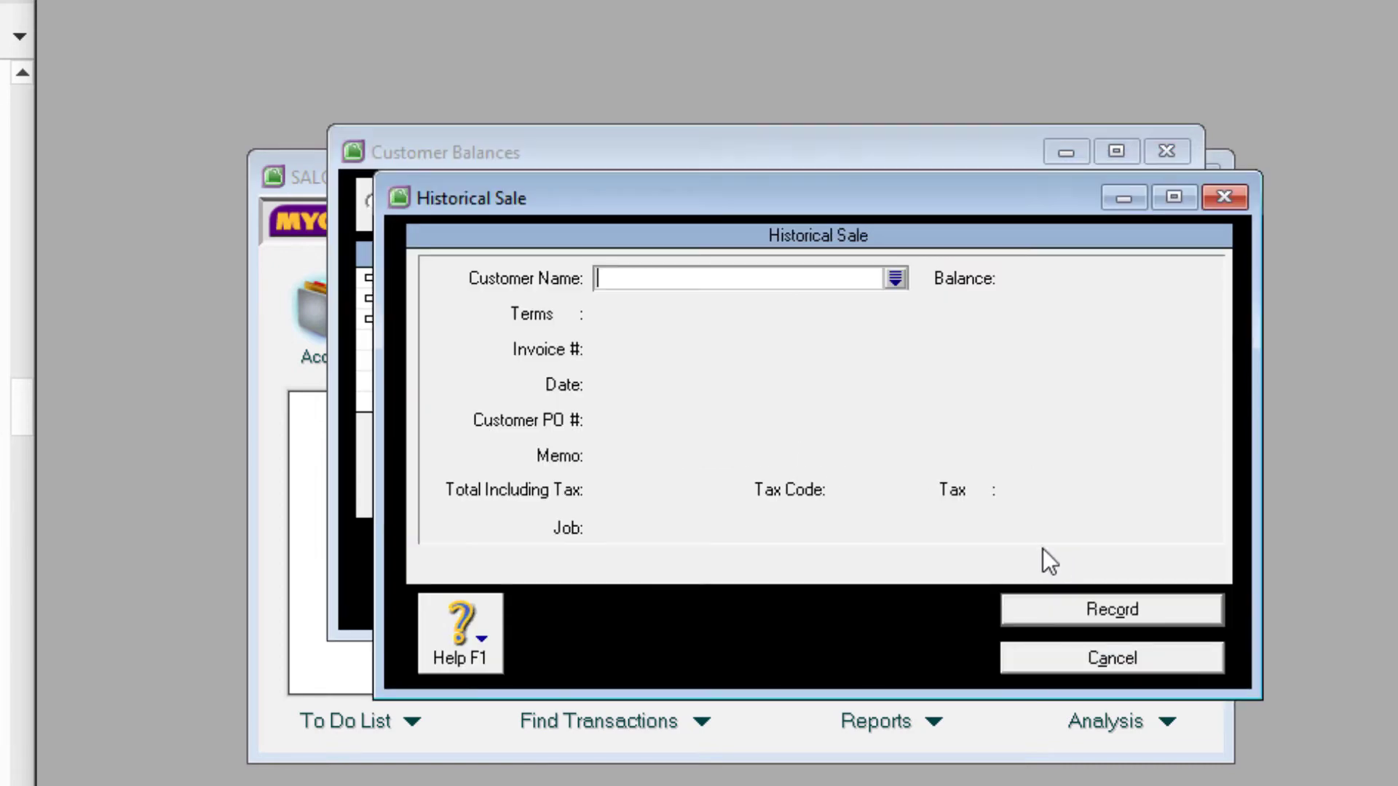
{"action": "left_click", "coordinate": [896, 278]}
{"action": "left_click", "coordinate": [453, 439]}
{"action": "double_click", "coordinate": [454, 439]}
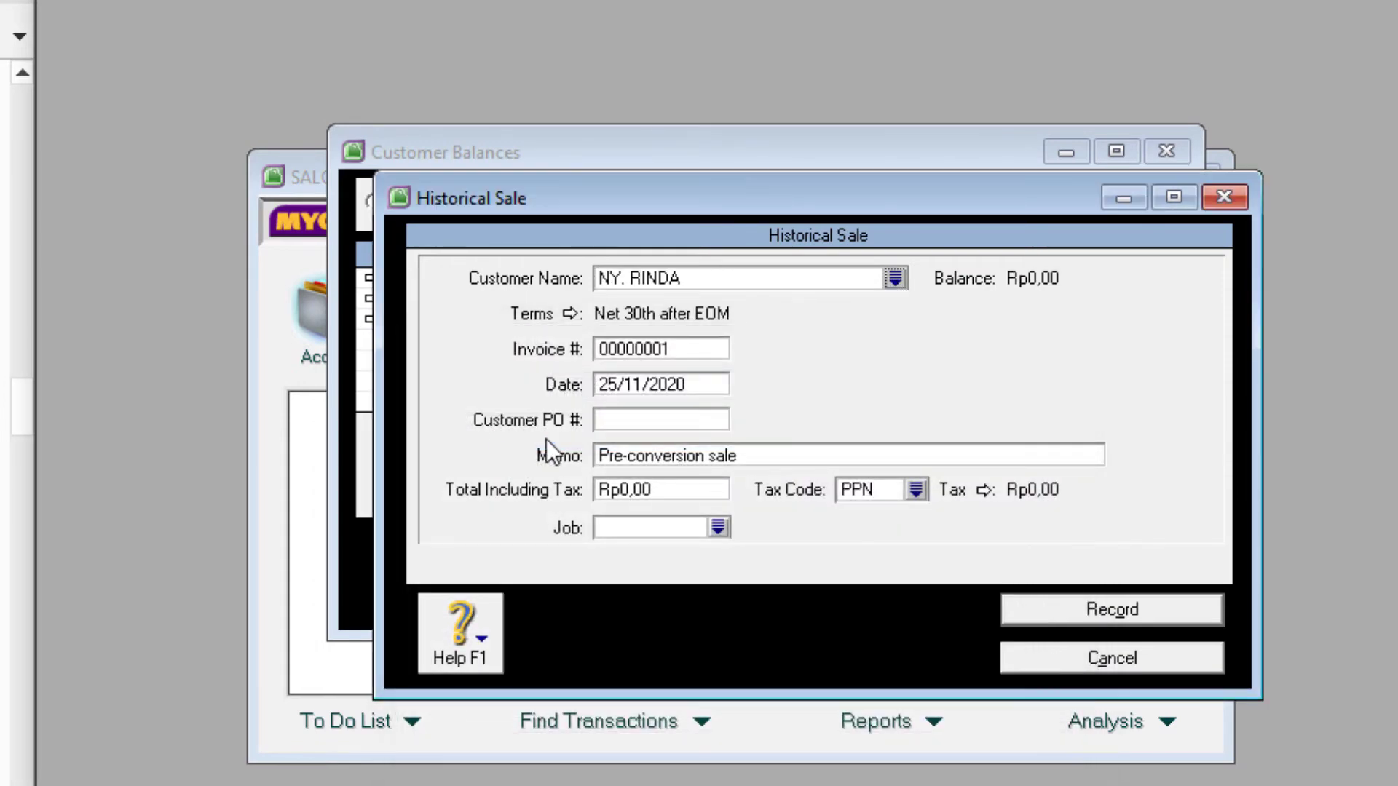
{"action": "left_click", "coordinate": [643, 351]}
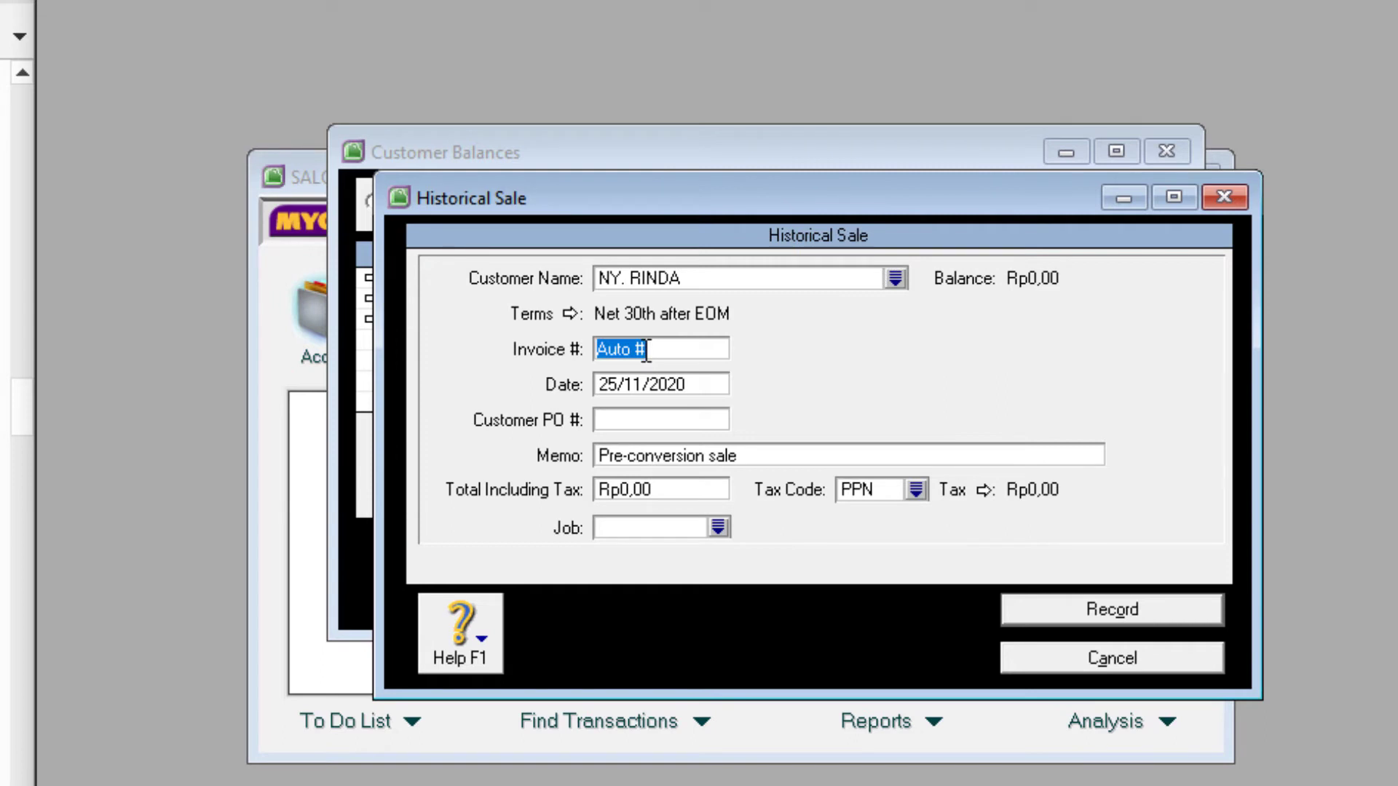
{"action": "type", "text": "F-11/25"}
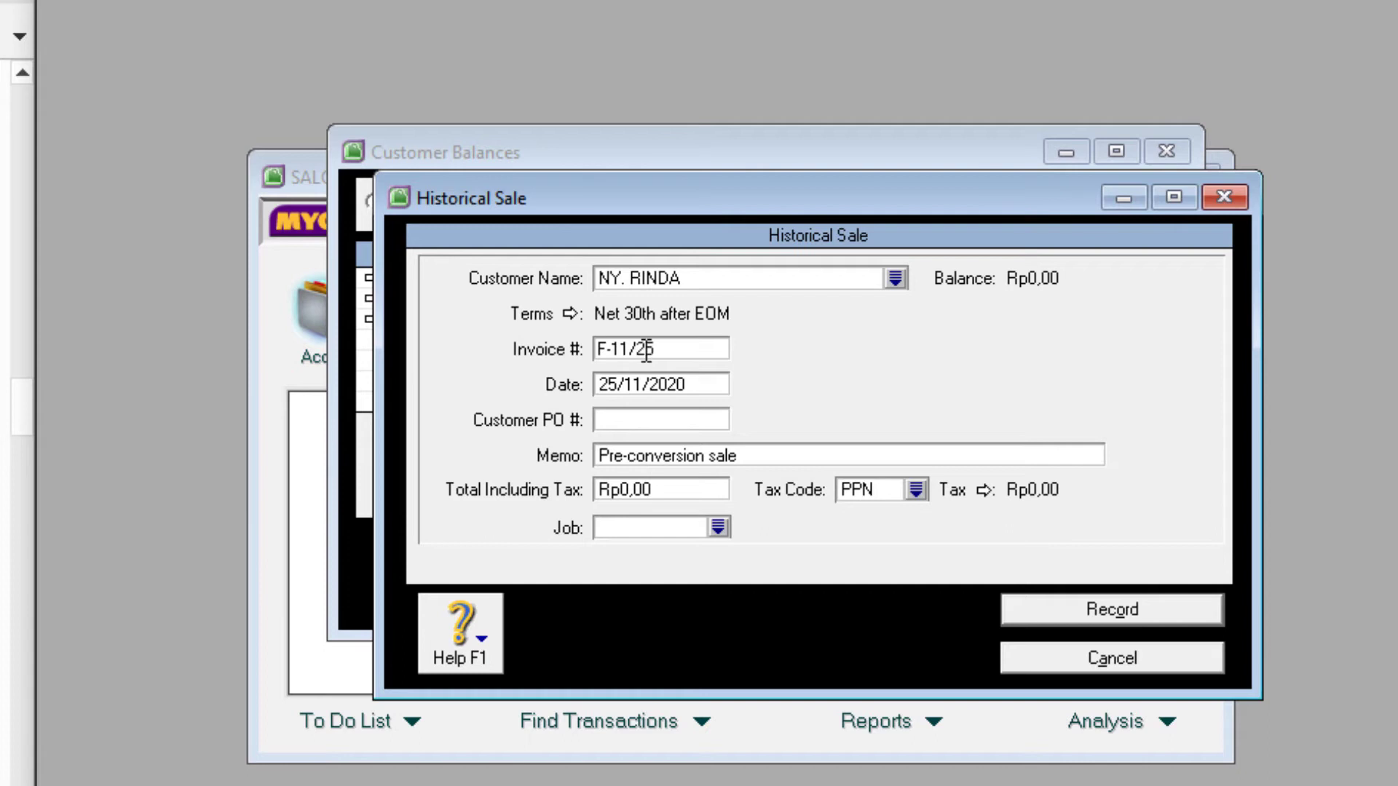
{"action": "left_click", "coordinate": [630, 386]}
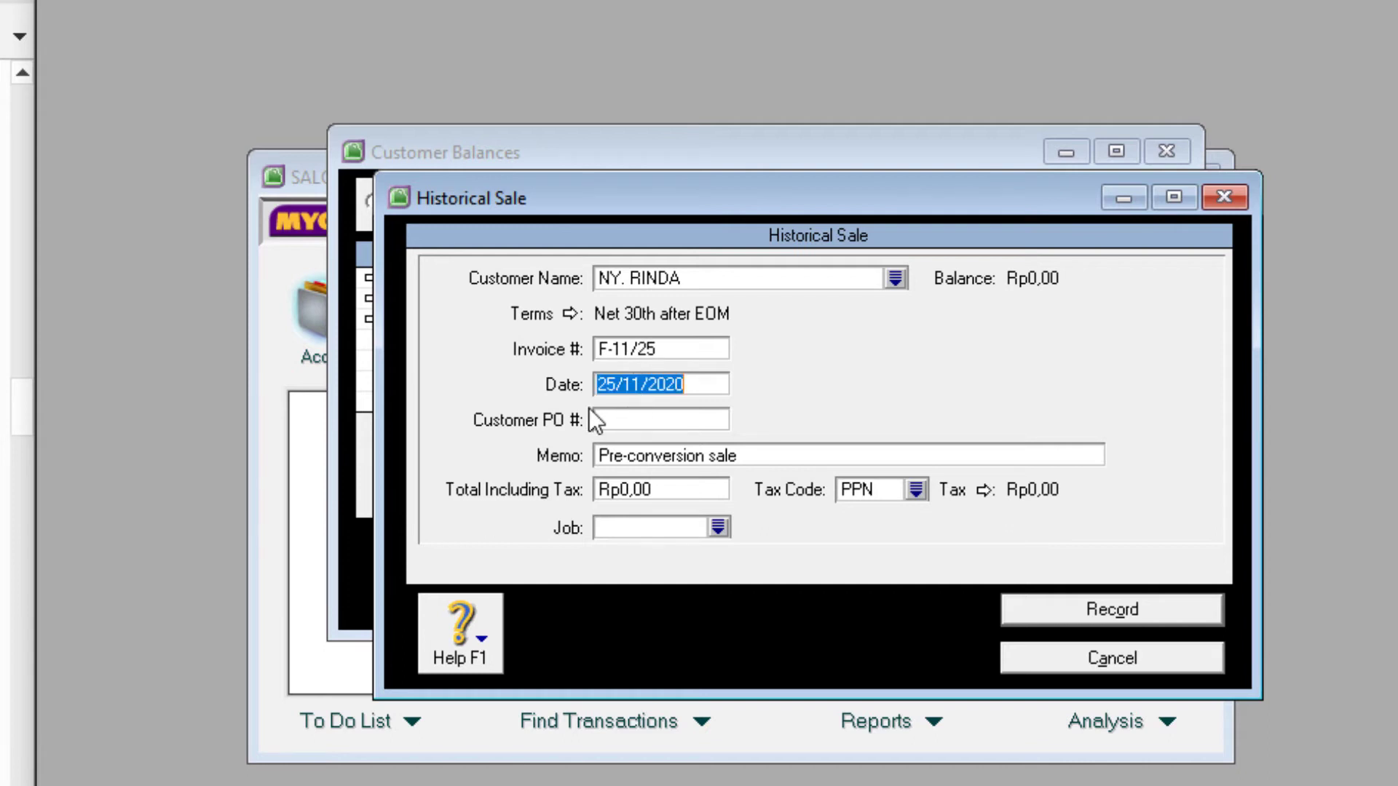
{"action": "left_click", "coordinate": [614, 392]}
{"action": "key", "text": "BackSpace"}
{"action": "type", "text": "9"}
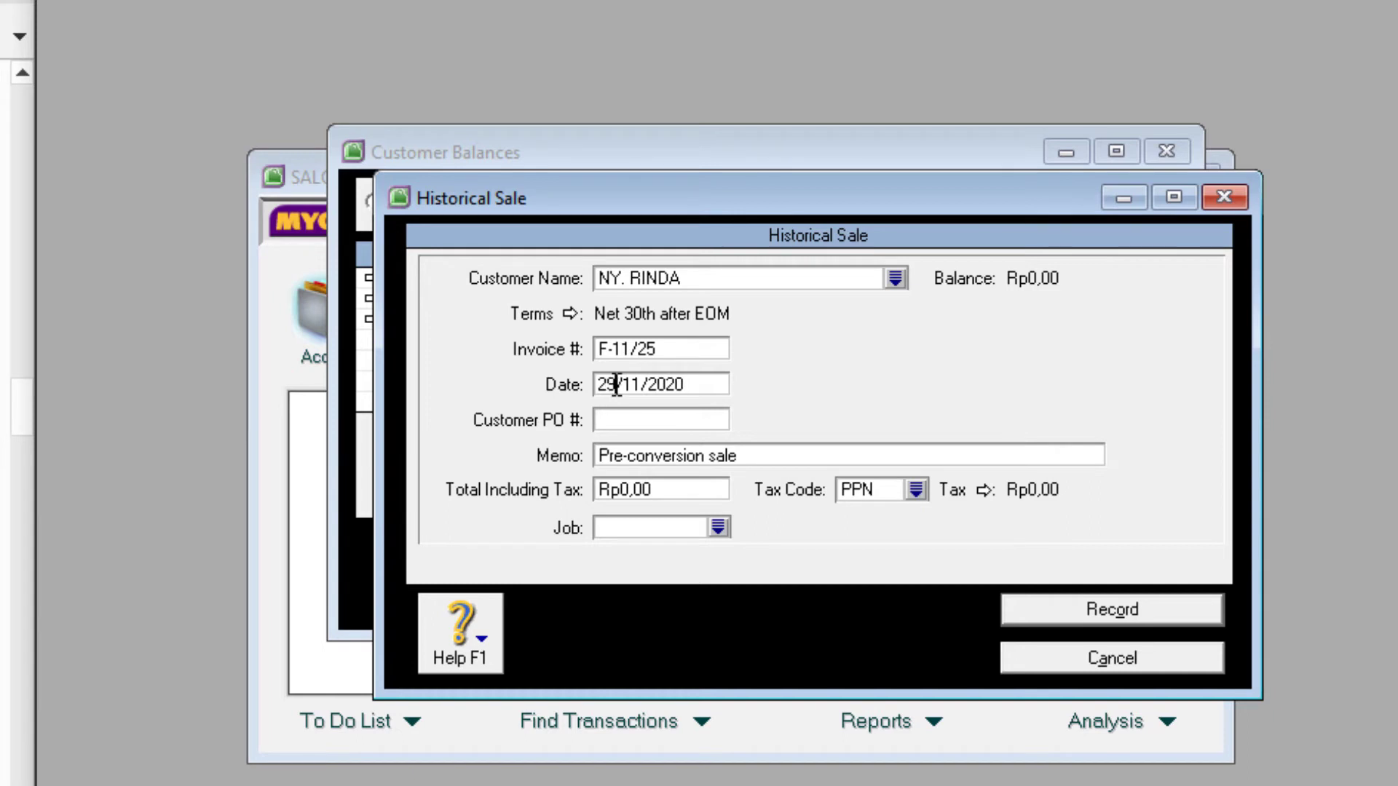
{"action": "left_click", "coordinate": [656, 455]}
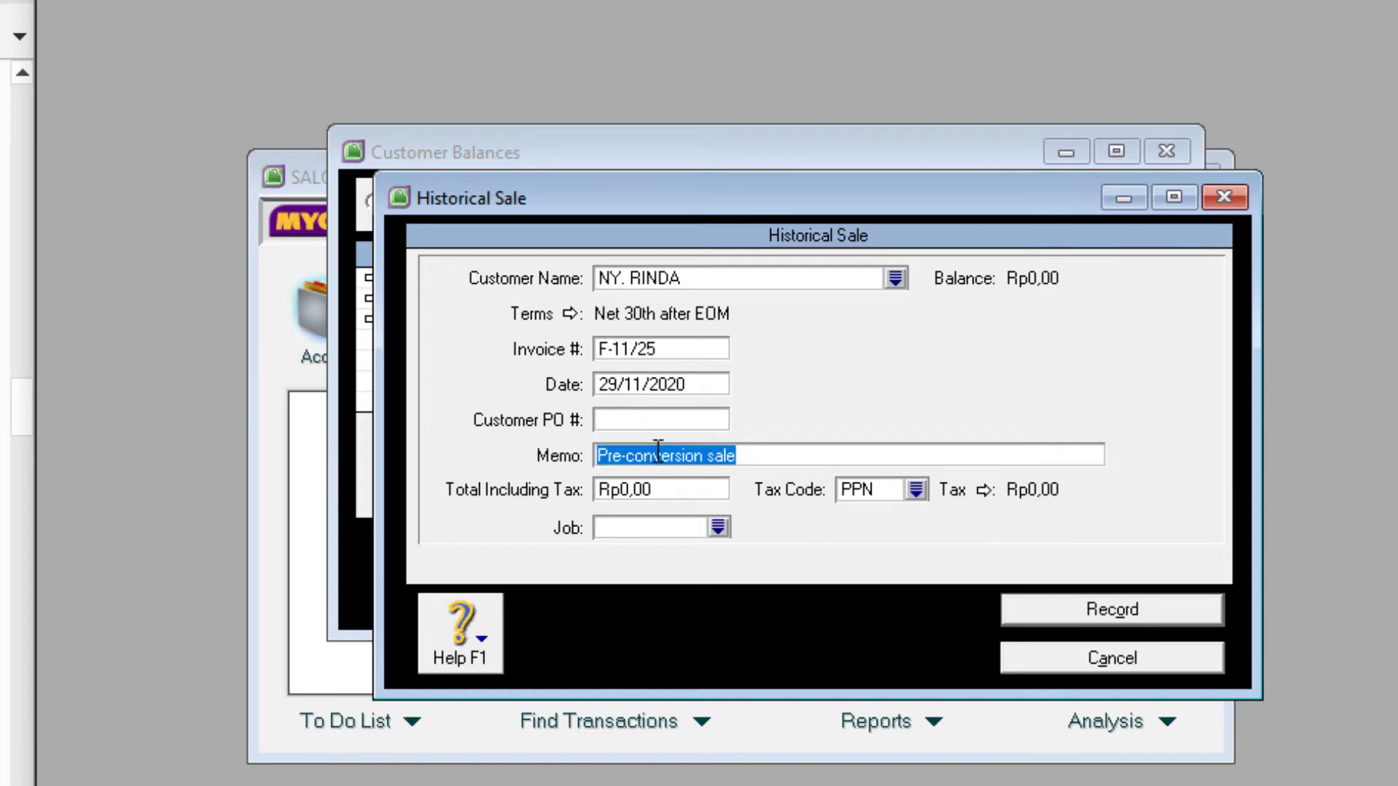
{"action": "type", "text": "SALDO AW"}
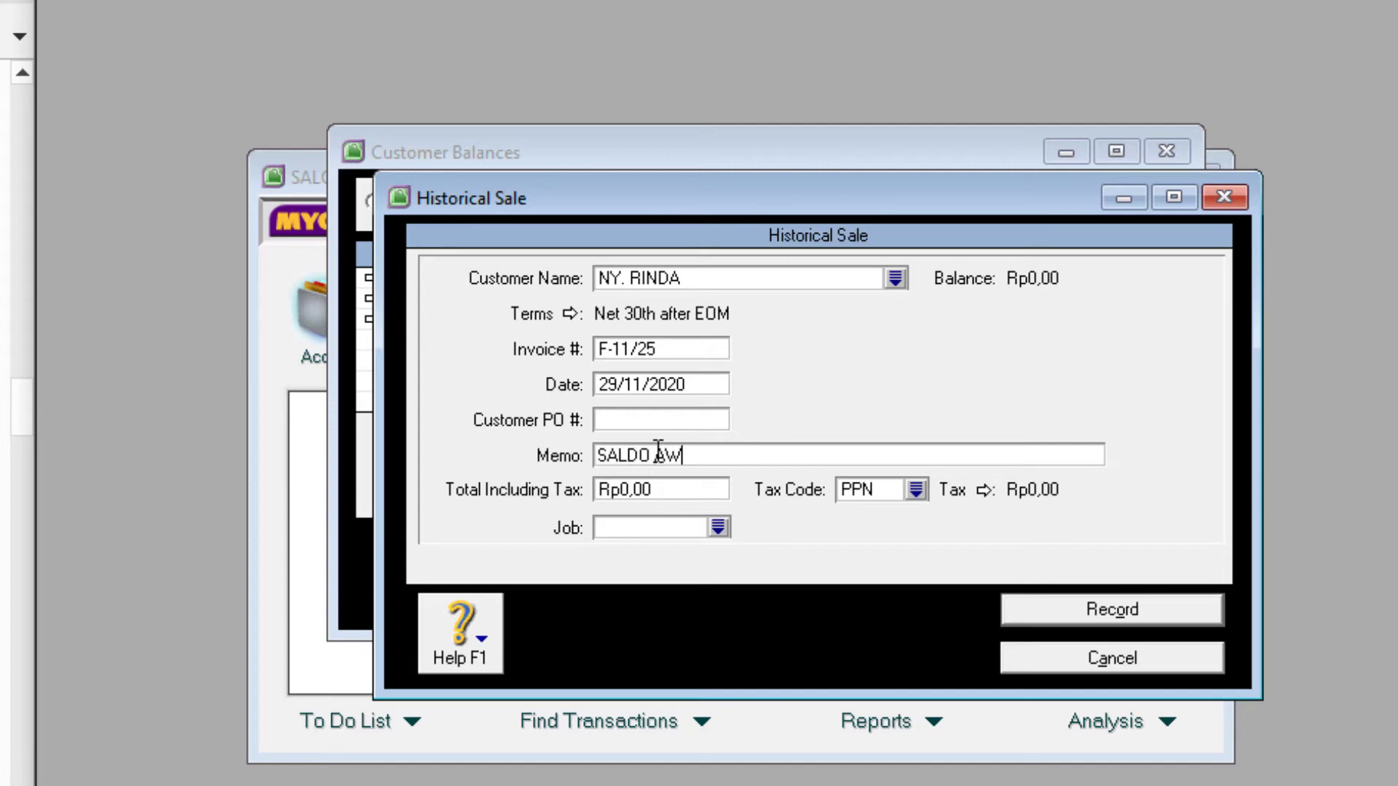
{"action": "type", "text": "AL PIUTANG"}
{"action": "left_click", "coordinate": [645, 498]}
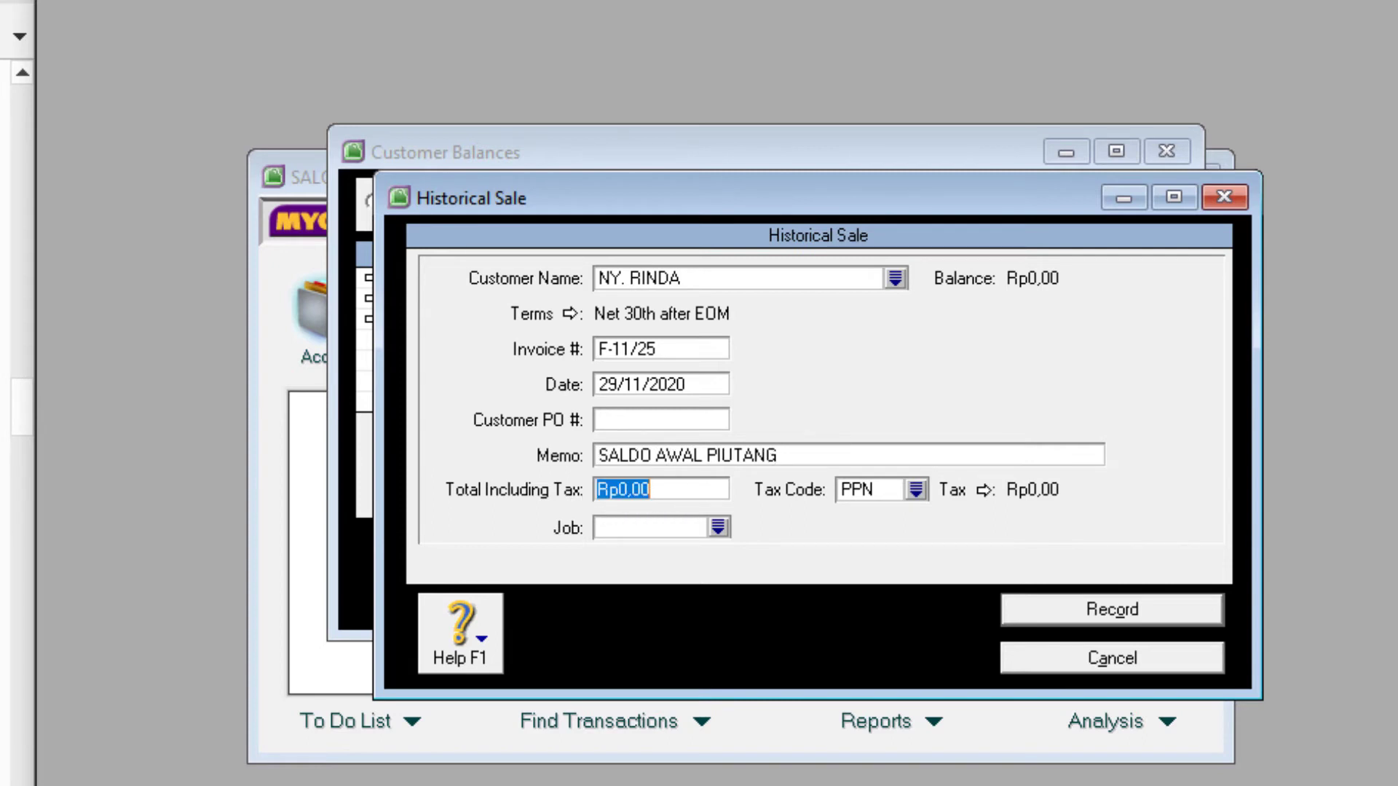
{"action": "type", "text": "3"}
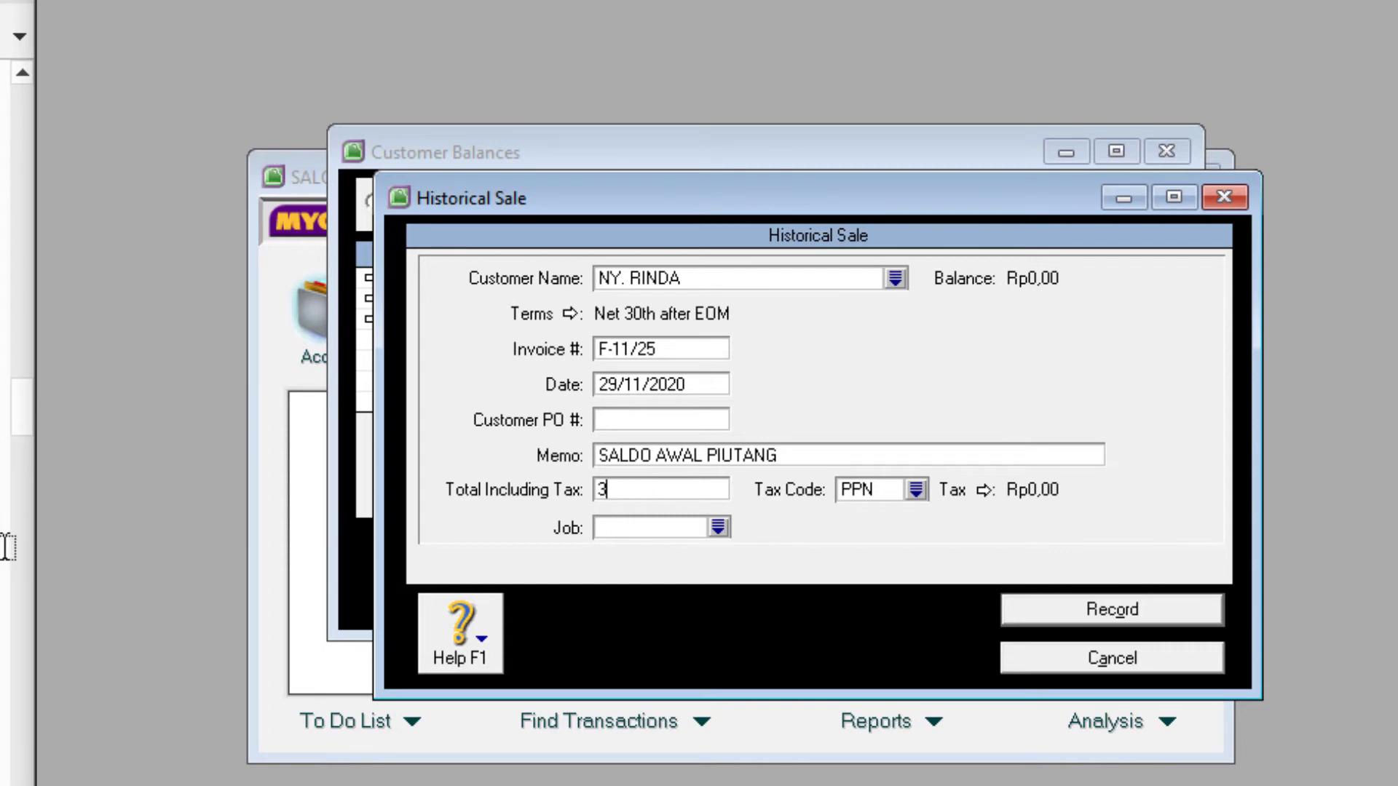
{"action": "type", "text": "800000"}
{"action": "key", "text": "Tab"}
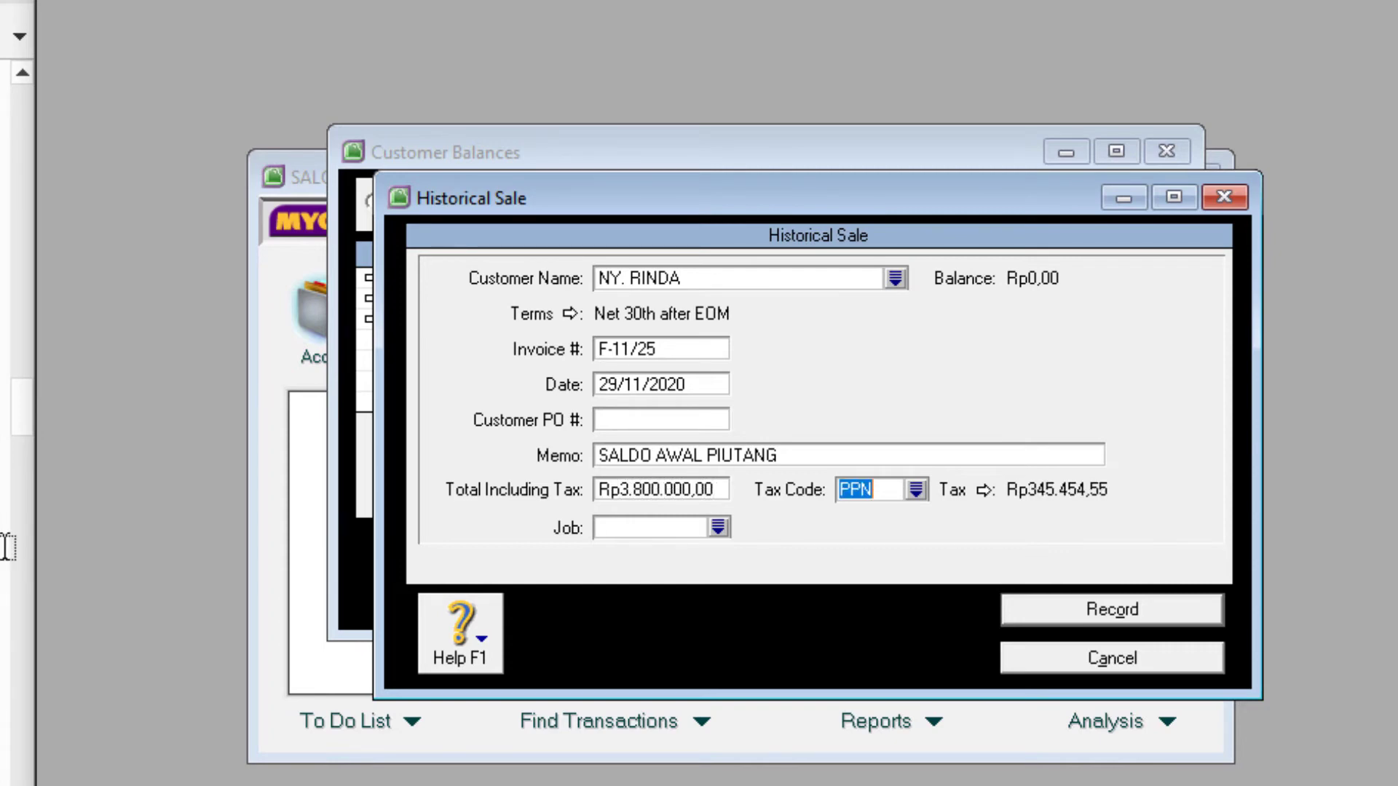
- Apply tax code N-T, record the sale and dismiss the receivables-balanced messages
{"action": "left_click", "coordinate": [919, 487]}
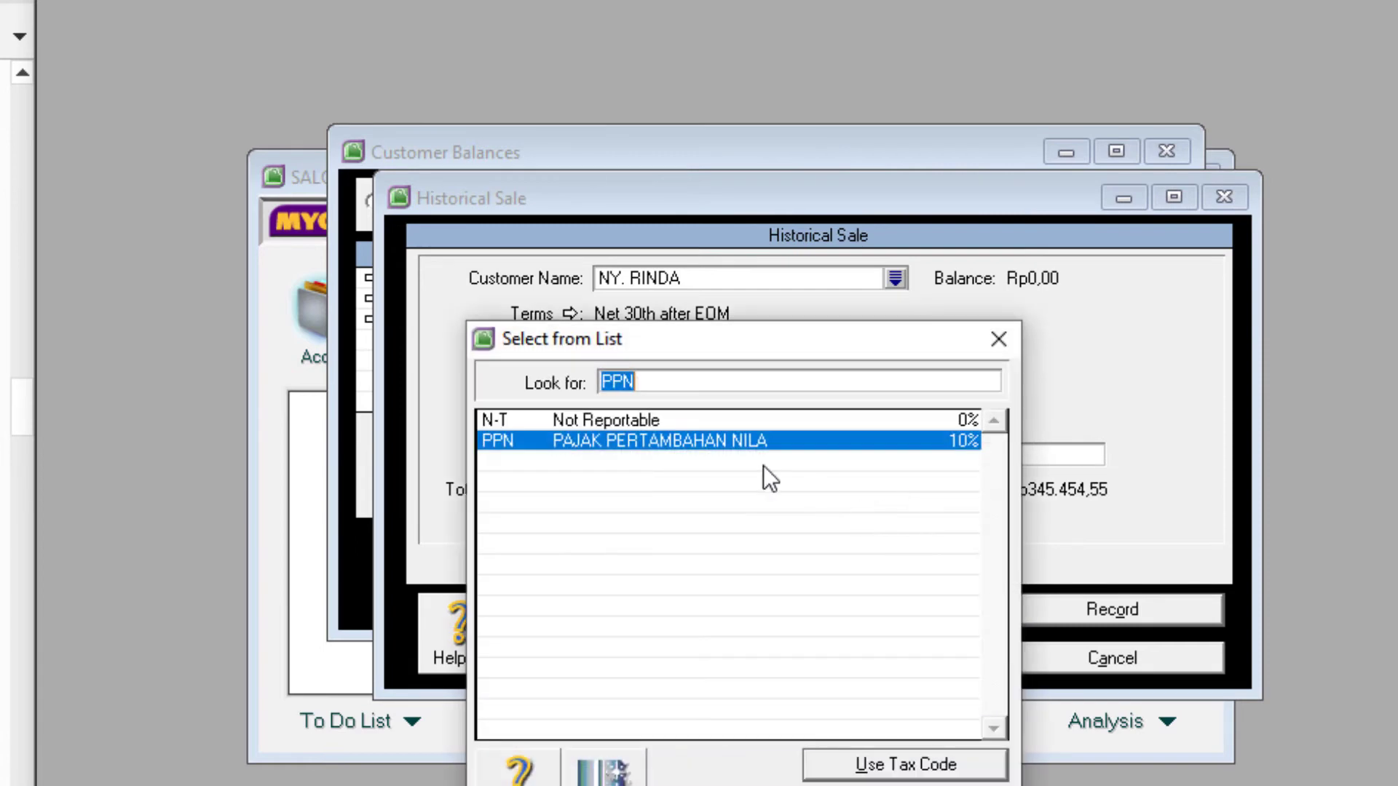
{"action": "double_click", "coordinate": [609, 420]}
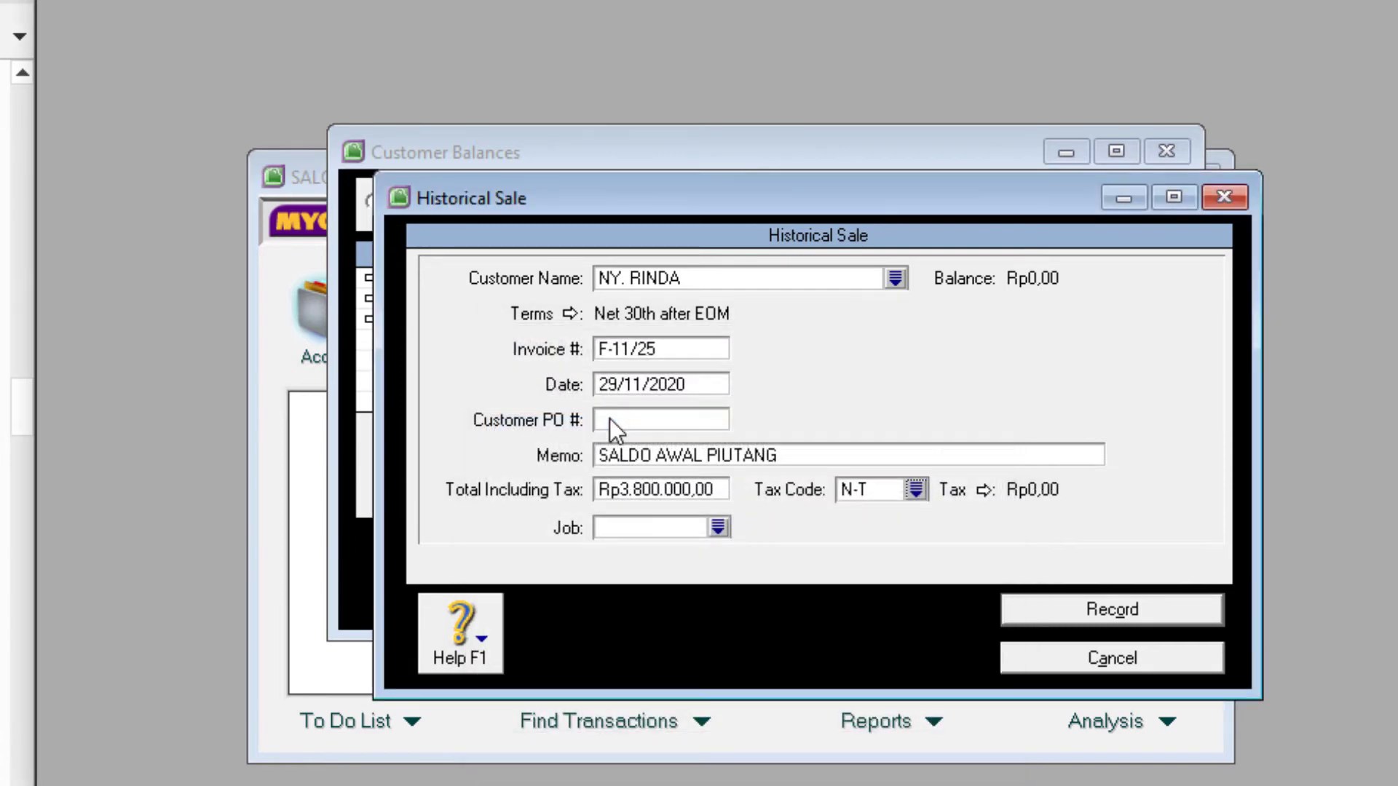
{"action": "left_click", "coordinate": [1122, 612]}
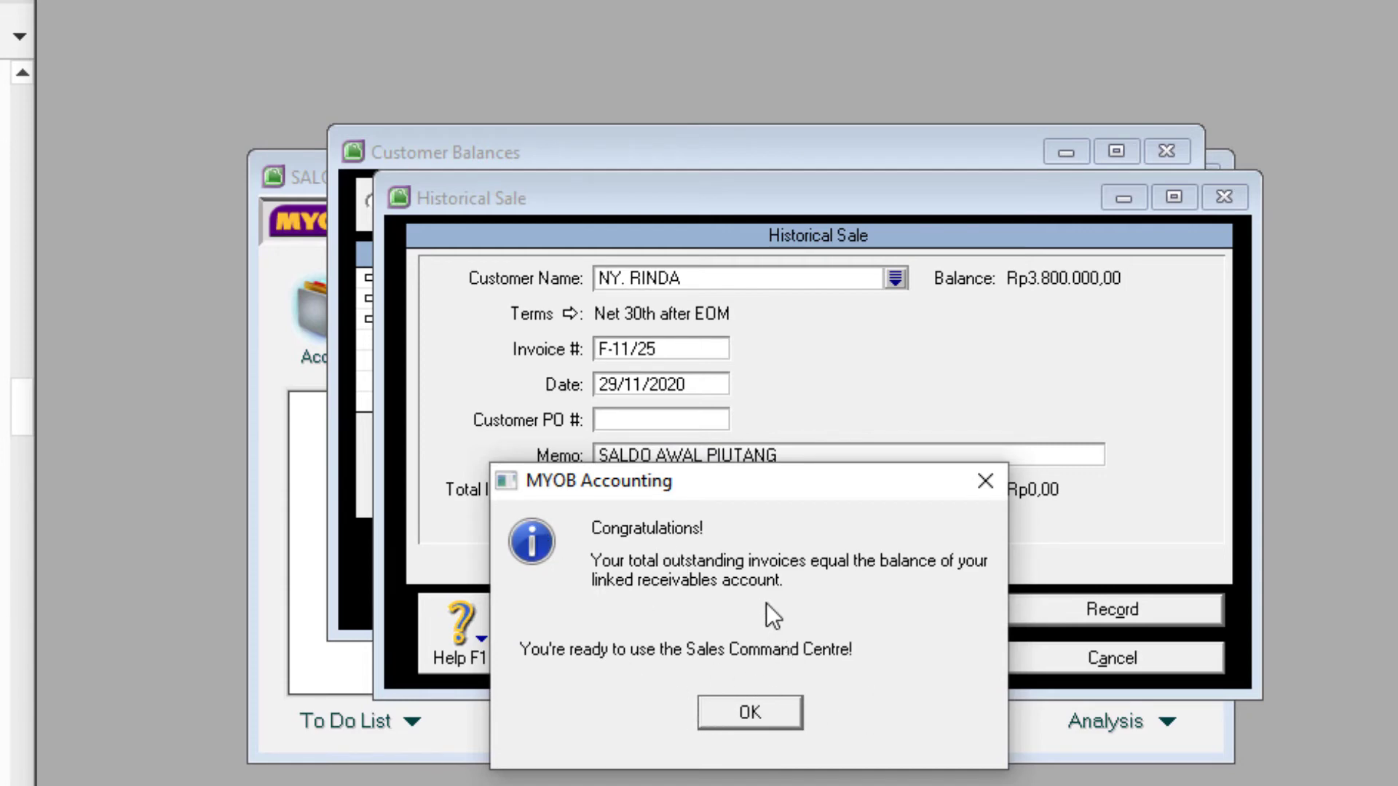
{"action": "left_click", "coordinate": [750, 712]}
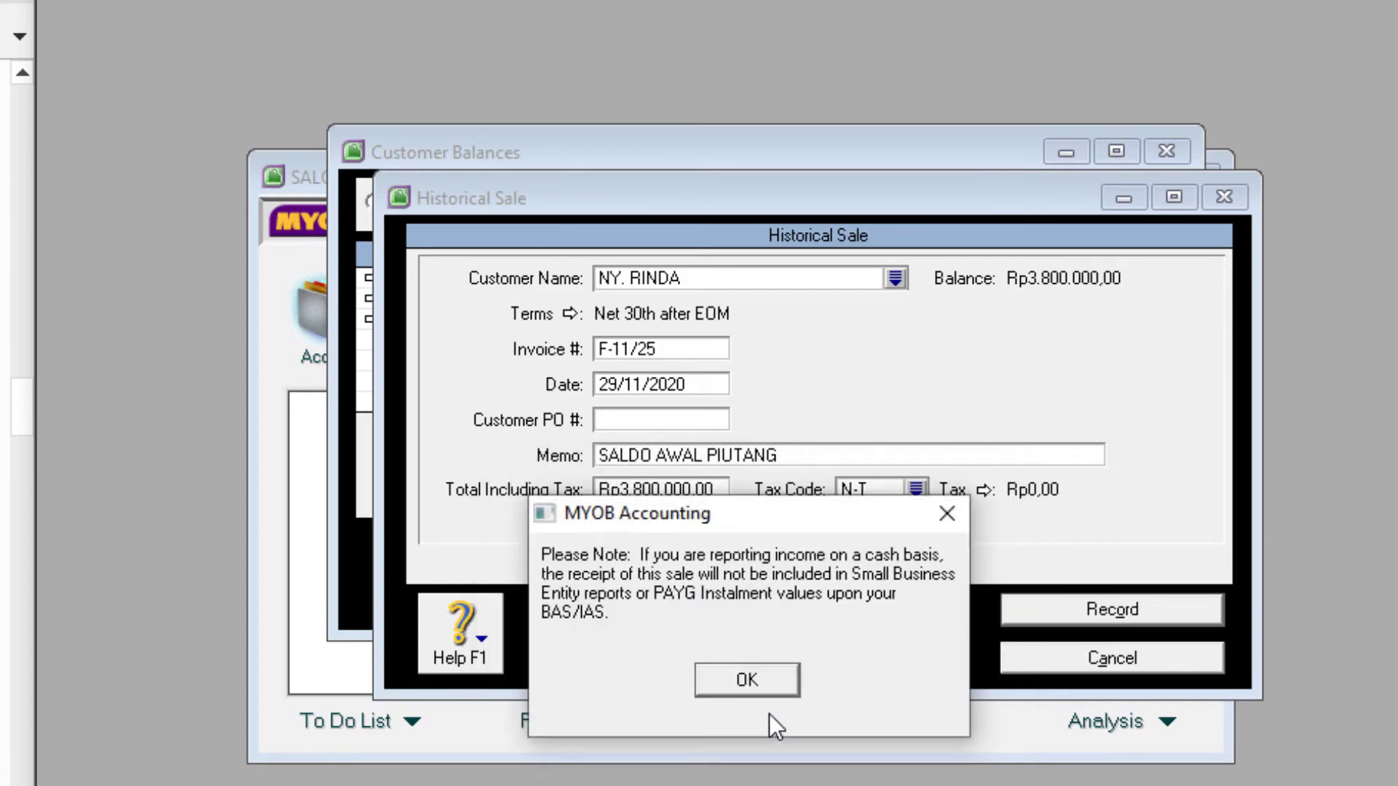
{"action": "left_click", "coordinate": [757, 674]}
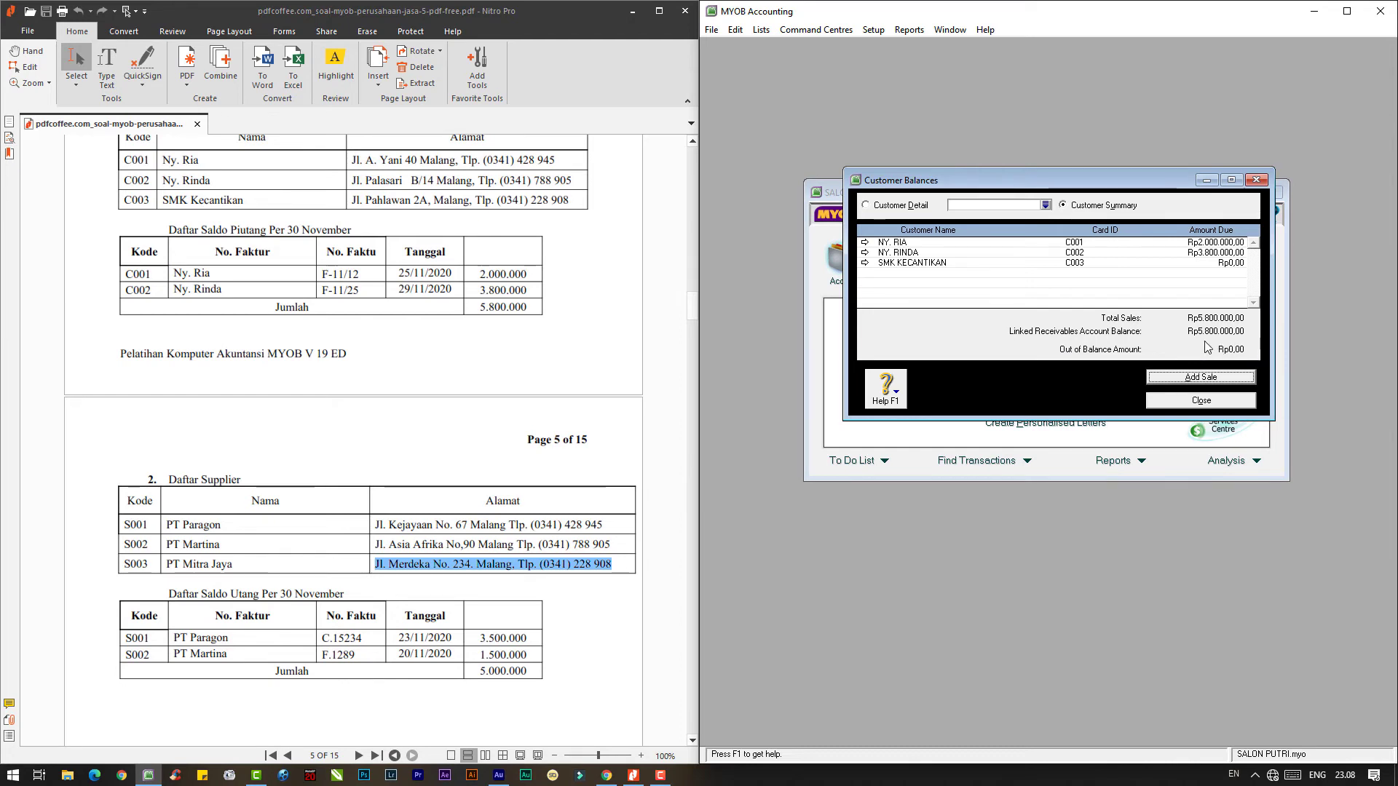
- Close the balanced Customer Balances window, back on the Card File command centre
{"action": "left_click", "coordinate": [1191, 401]}
{"action": "scroll", "coordinate": [353, 500], "scroll_direction": "down", "scroll_amount": 3}
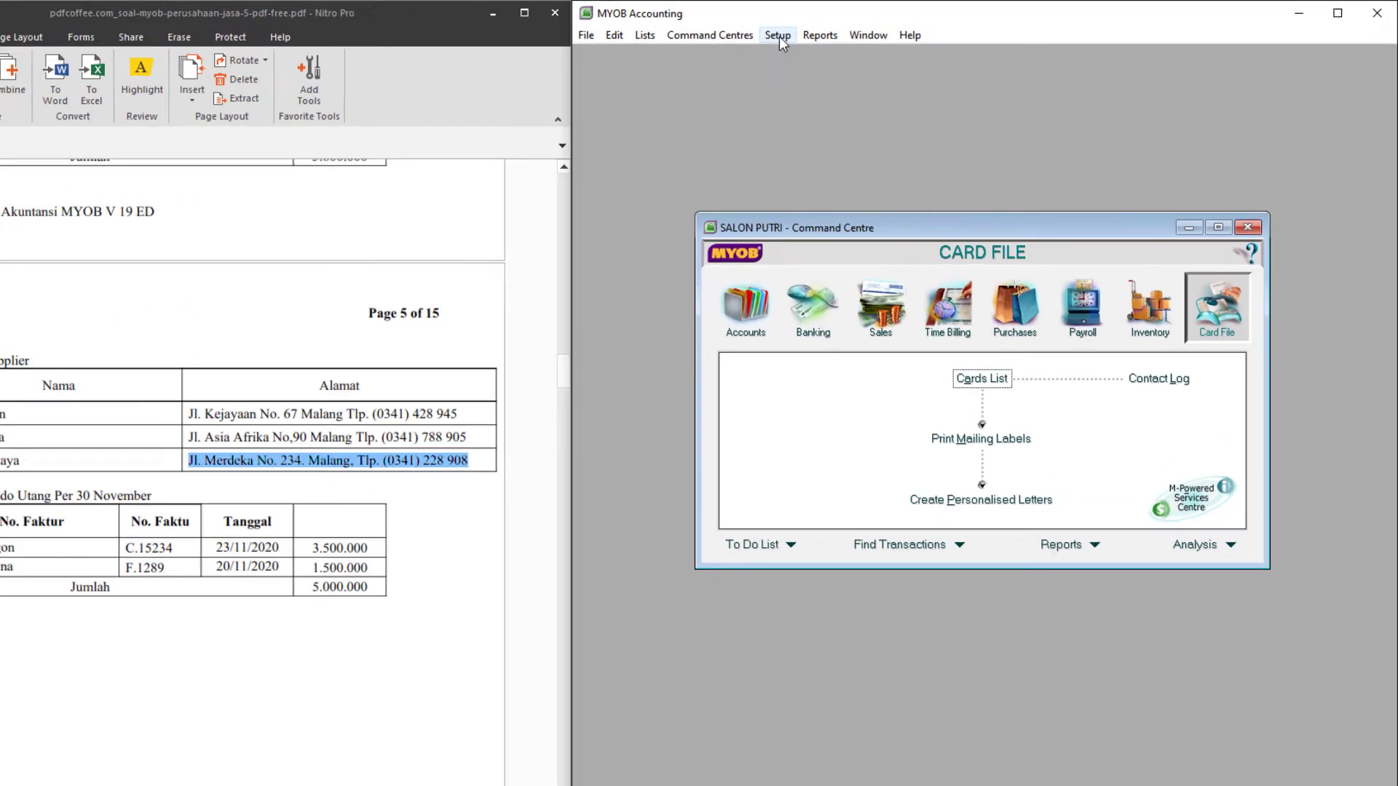
- Open the supplier opening balances window from the company setup options
{"action": "left_click", "coordinate": [875, 32]}
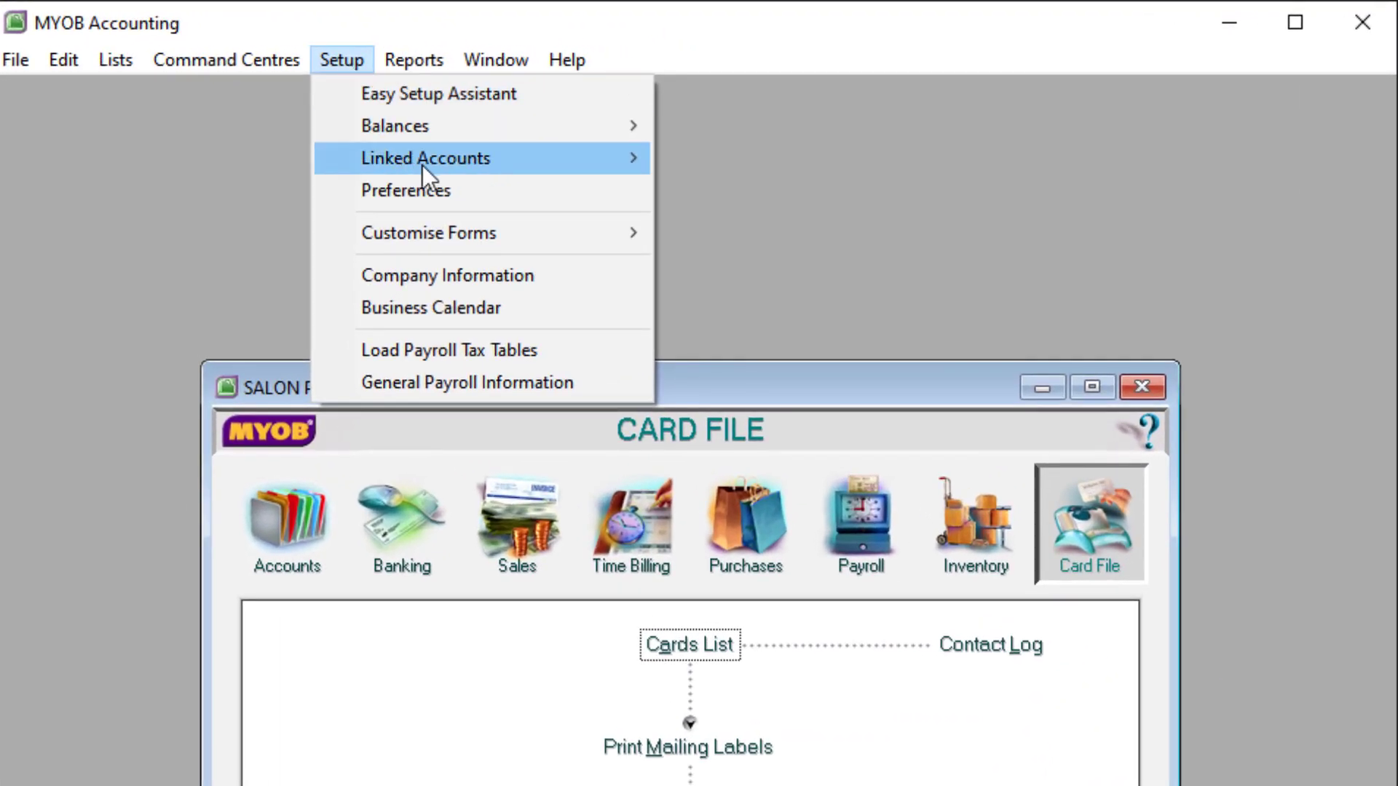
{"action": "mouse_move", "coordinate": [424, 129]}
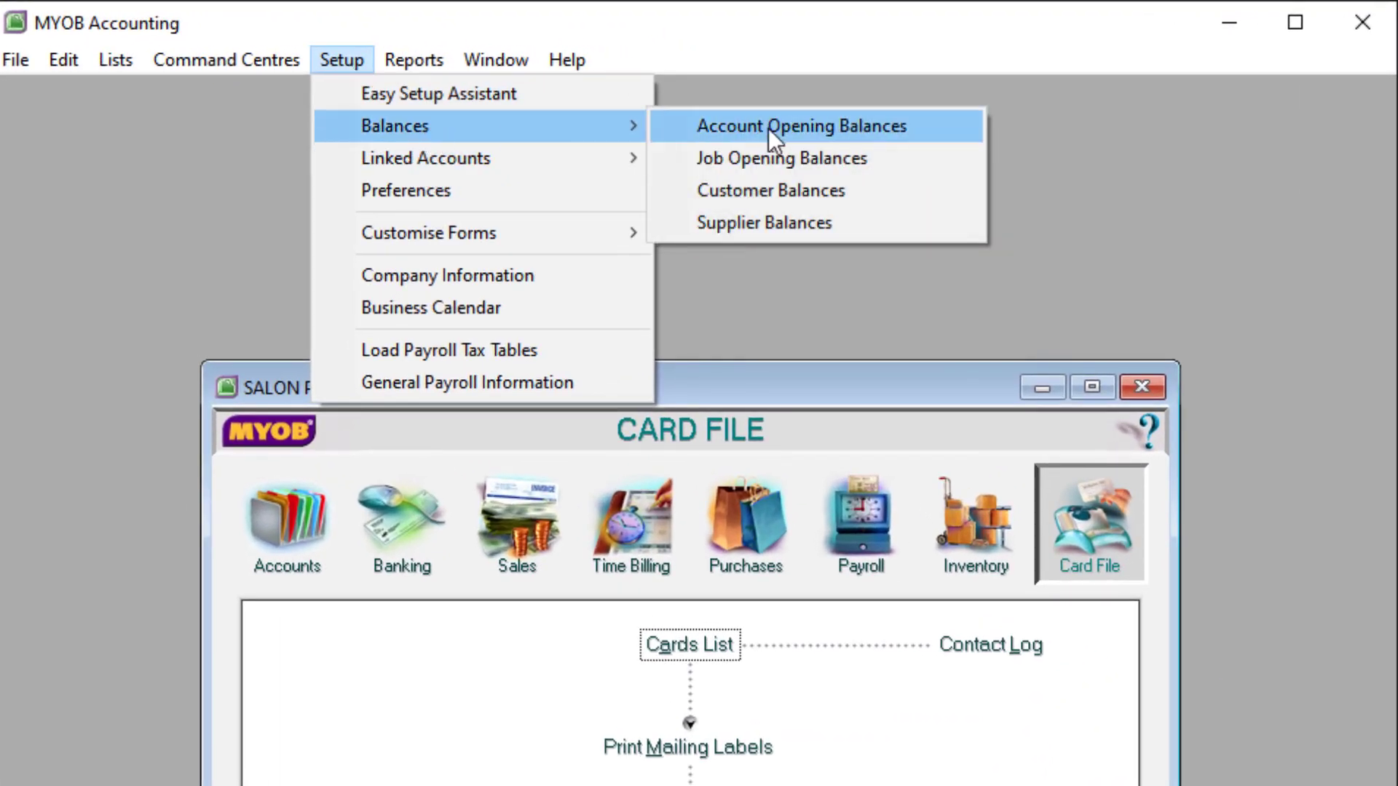
{"action": "left_click", "coordinate": [755, 225]}
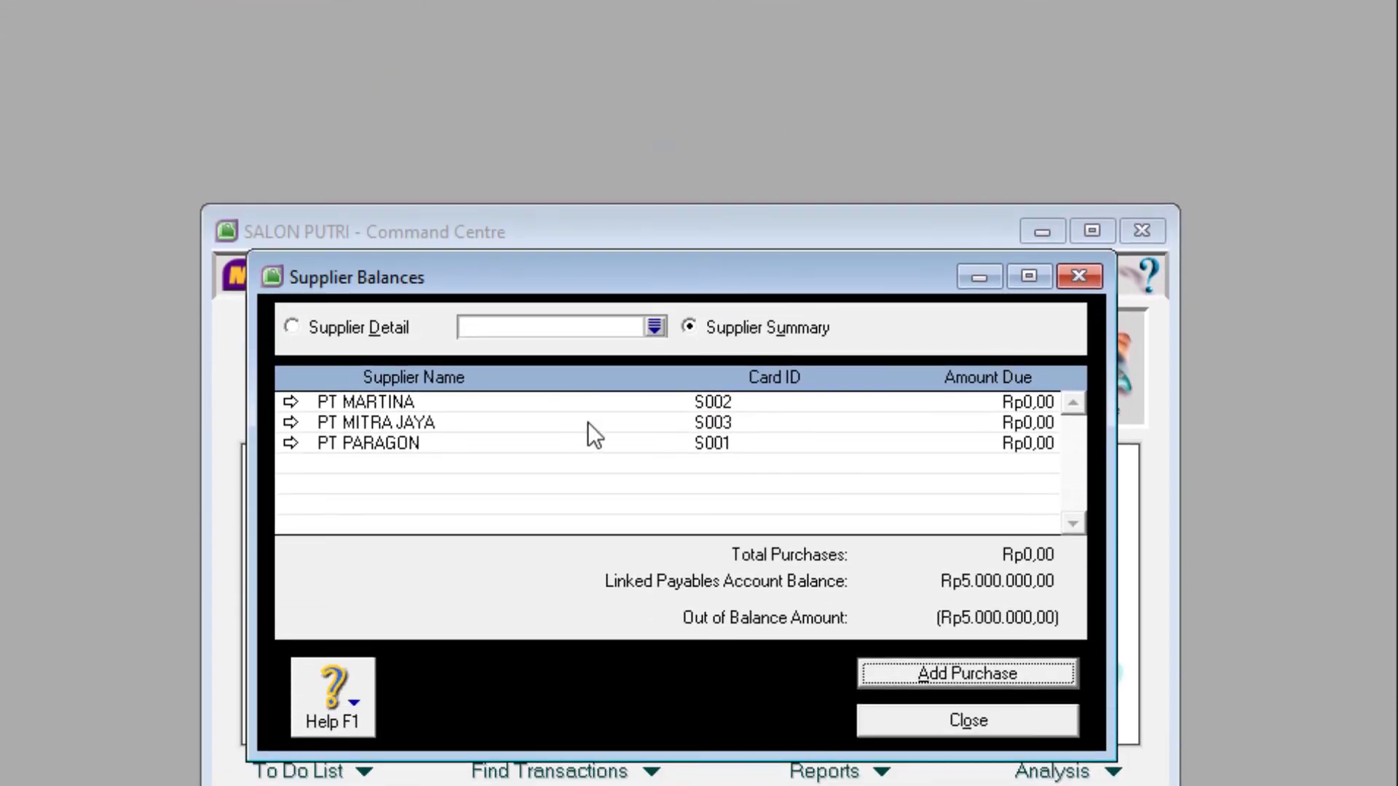
{"action": "left_click_drag", "start_coordinate": [495, 280], "coordinate": [519, 183]}
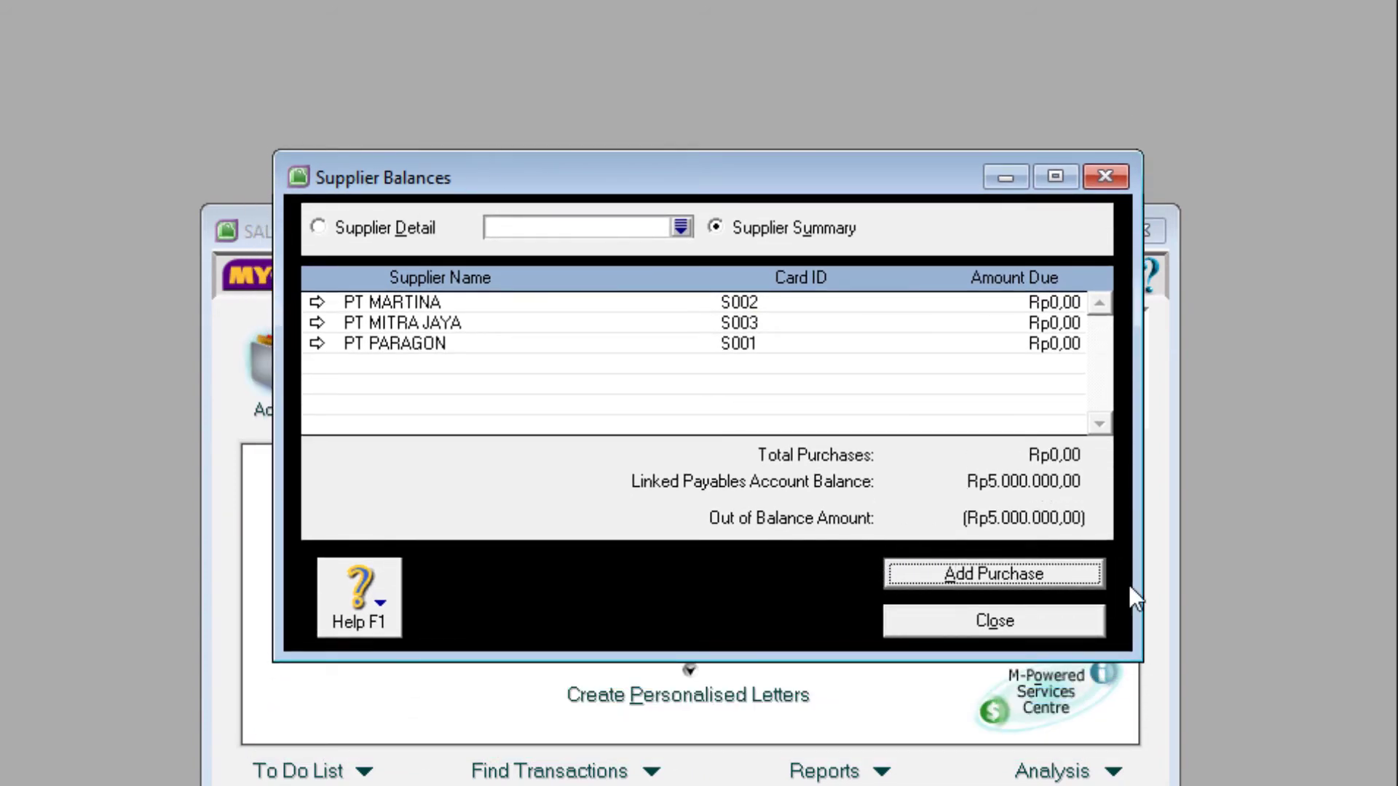
- Start a historical purchase for PT PARAGON with PO C.15234 dated 23/11/2020
{"action": "left_click", "coordinate": [998, 575]}
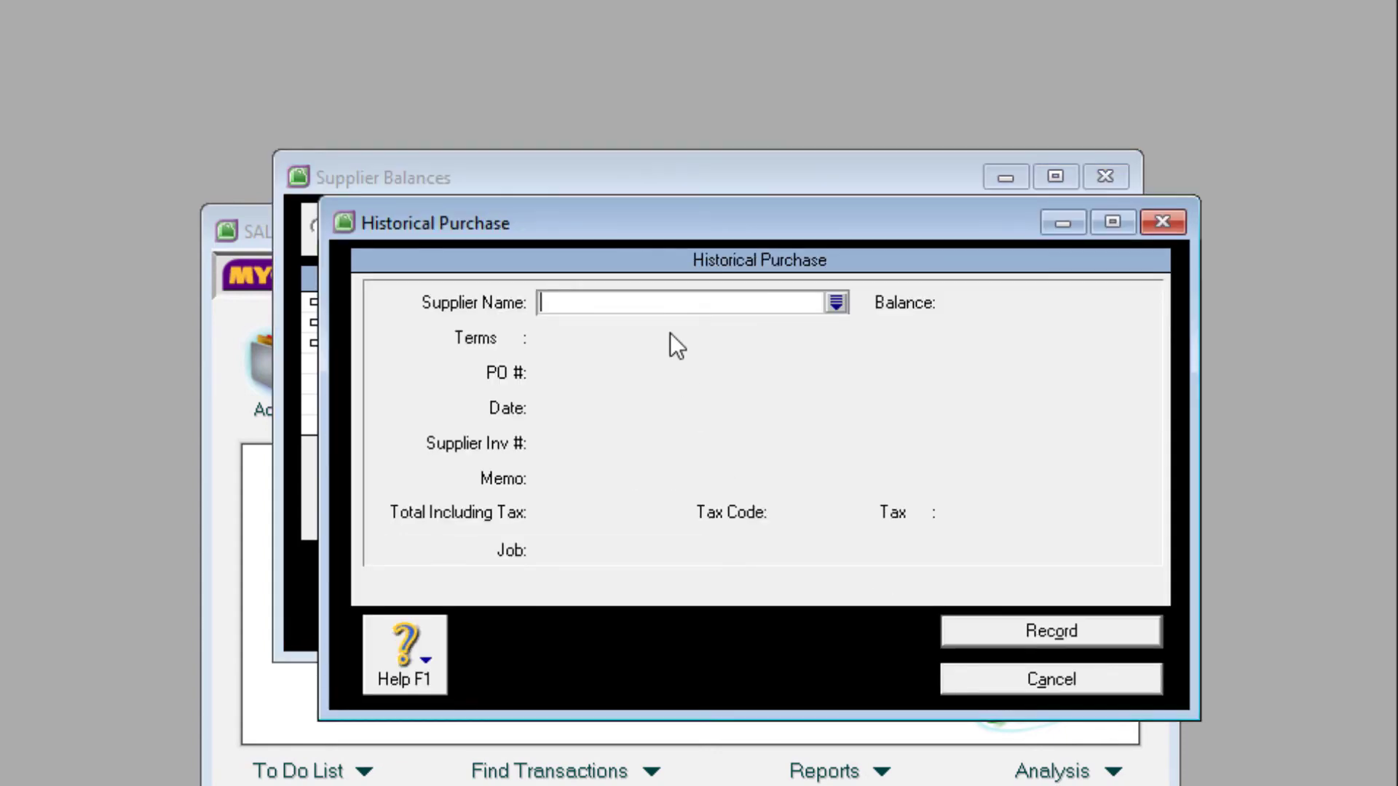
{"action": "left_click", "coordinate": [835, 303]}
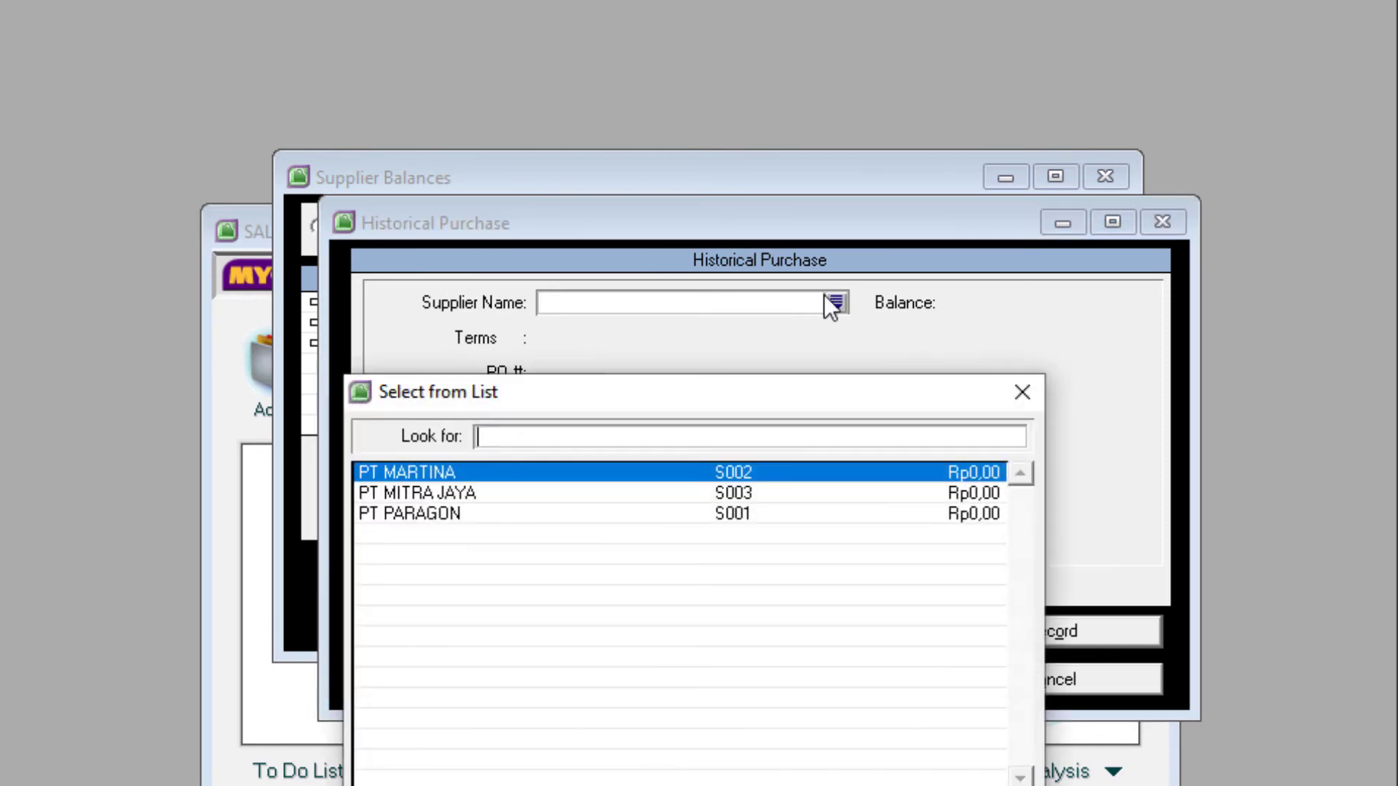
{"action": "left_click", "coordinate": [408, 513]}
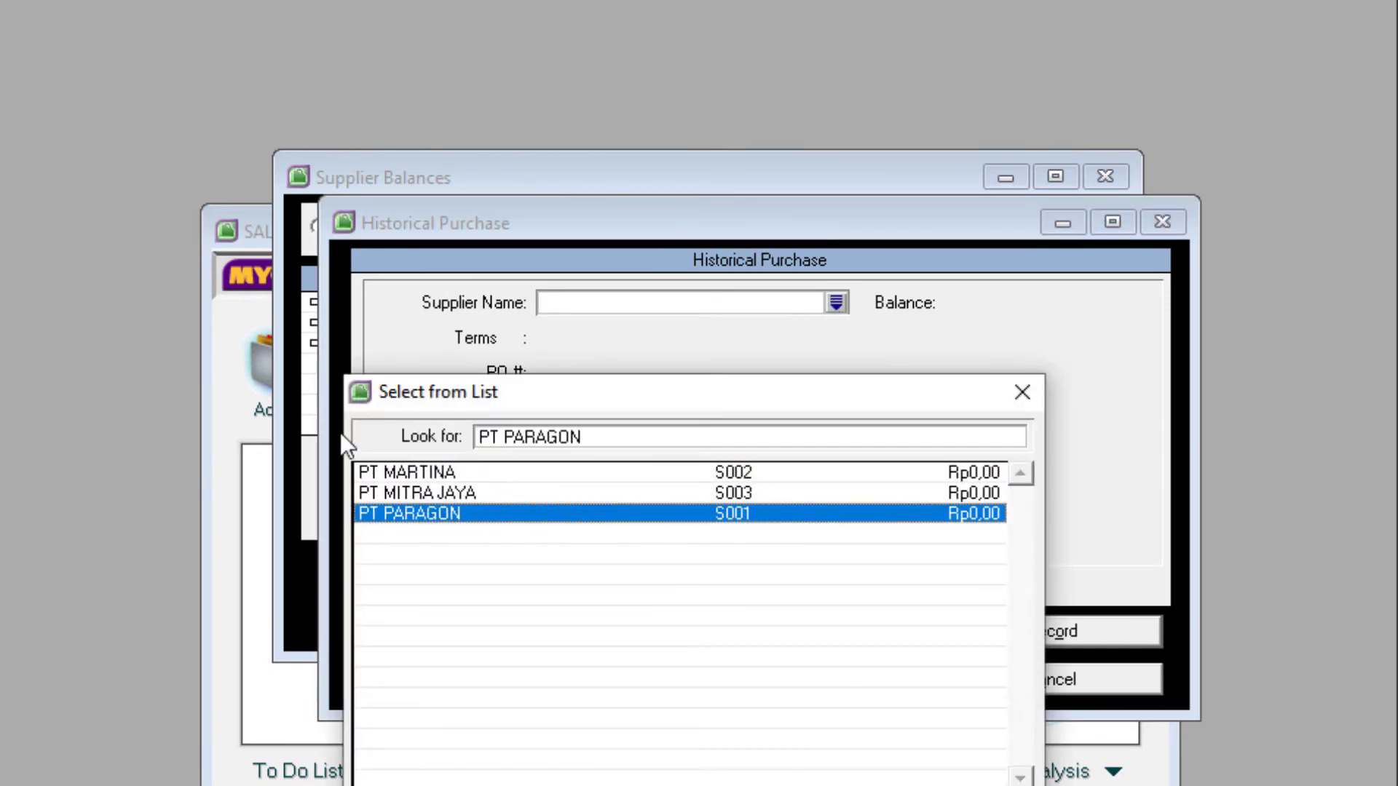
{"action": "double_click", "coordinate": [423, 514]}
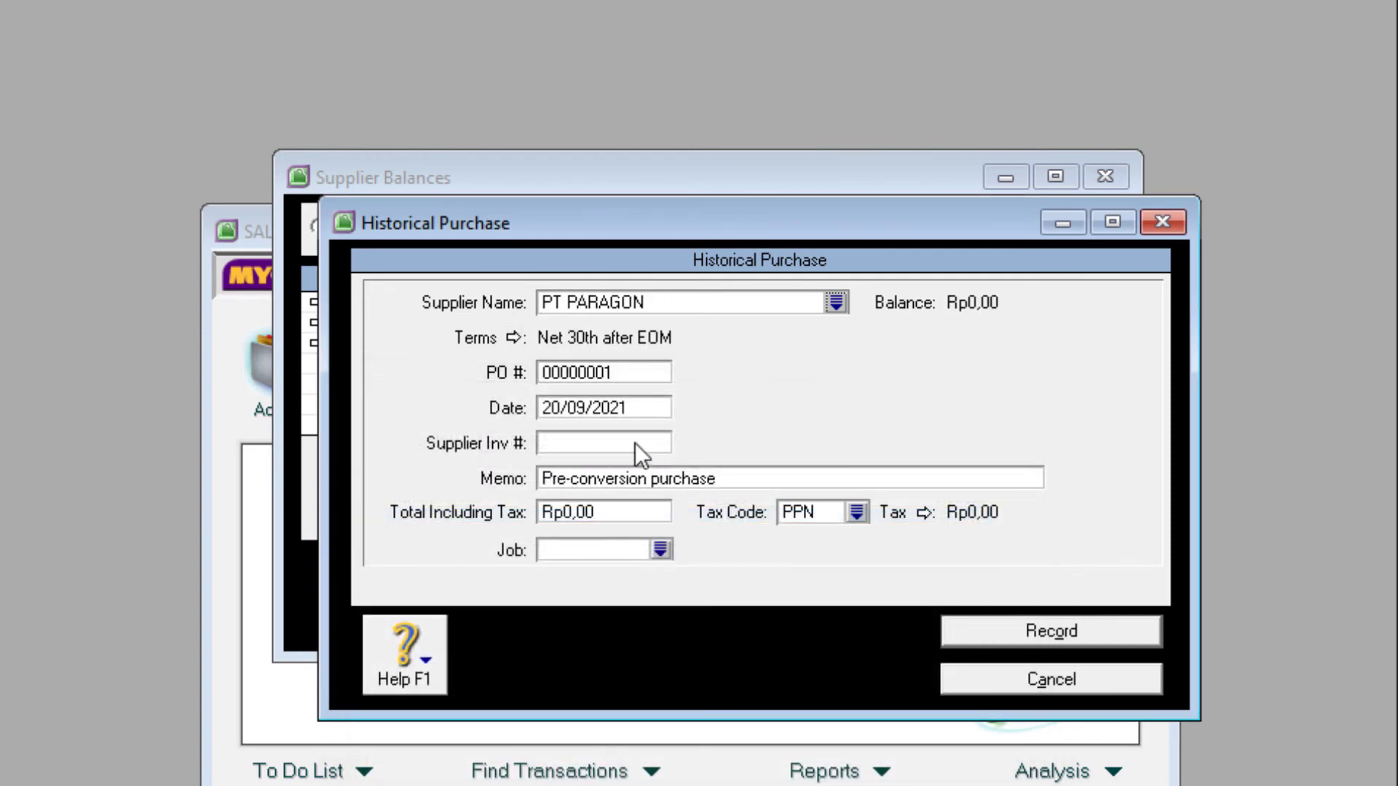
{"action": "left_click", "coordinate": [574, 373]}
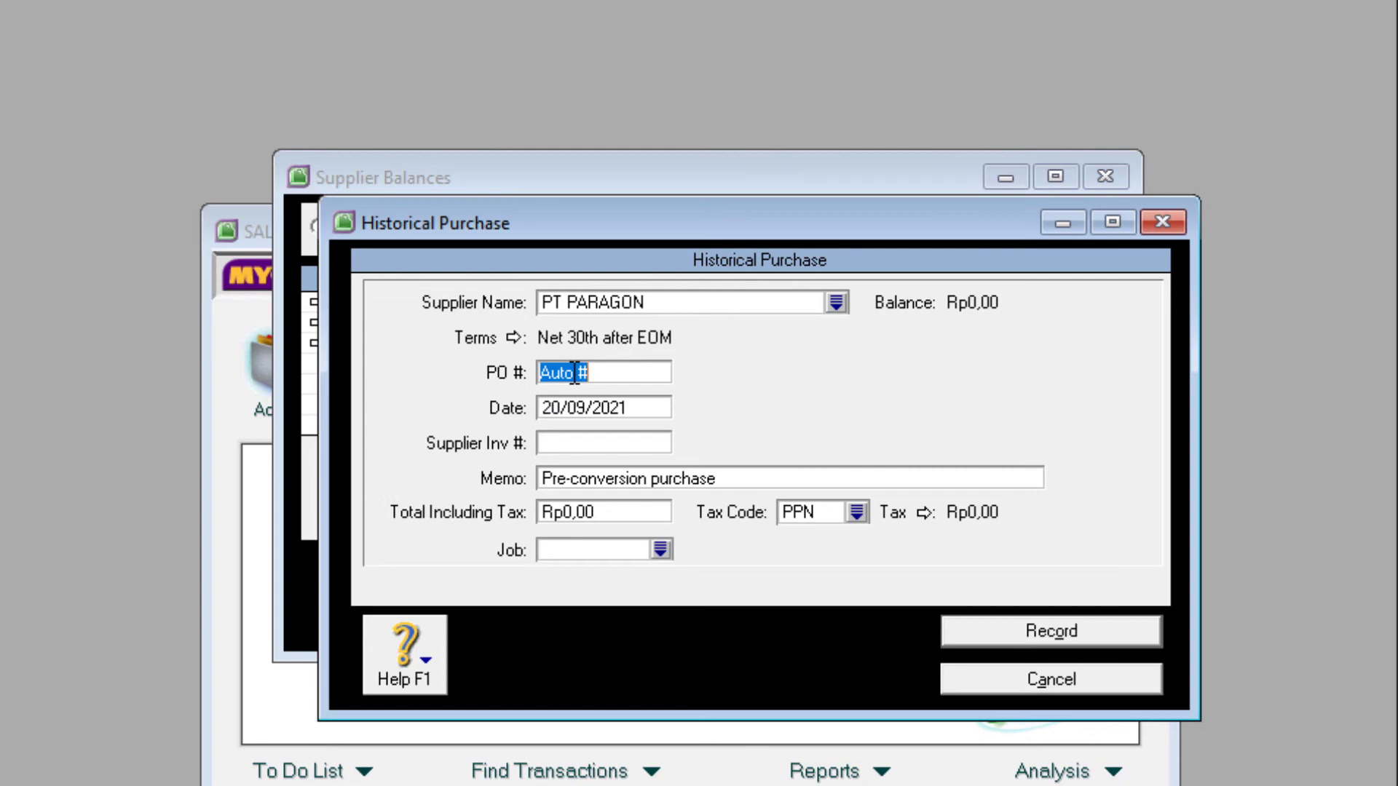
{"action": "type", "text": "C.15234"}
{"action": "left_click", "coordinate": [567, 408]}
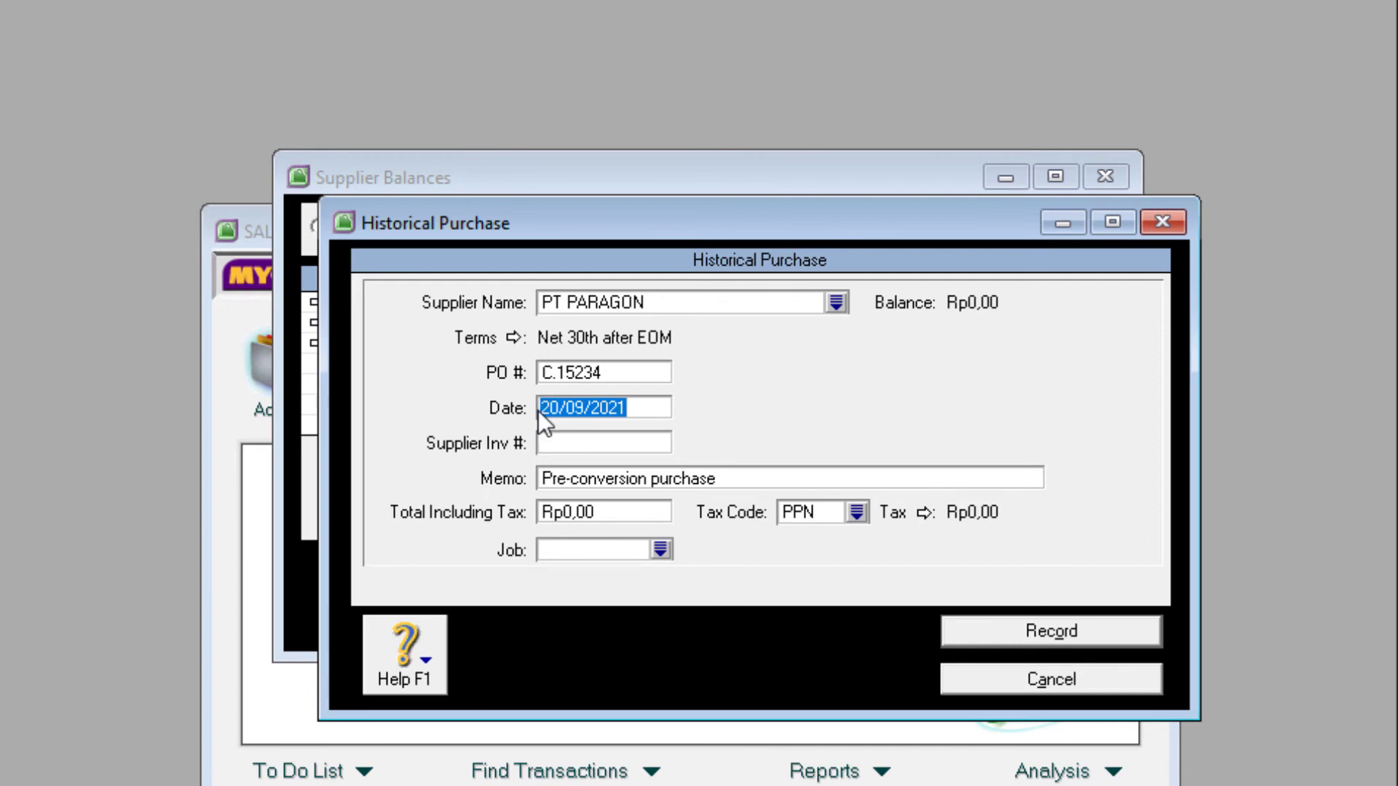
{"action": "type", "text": "23/1"}
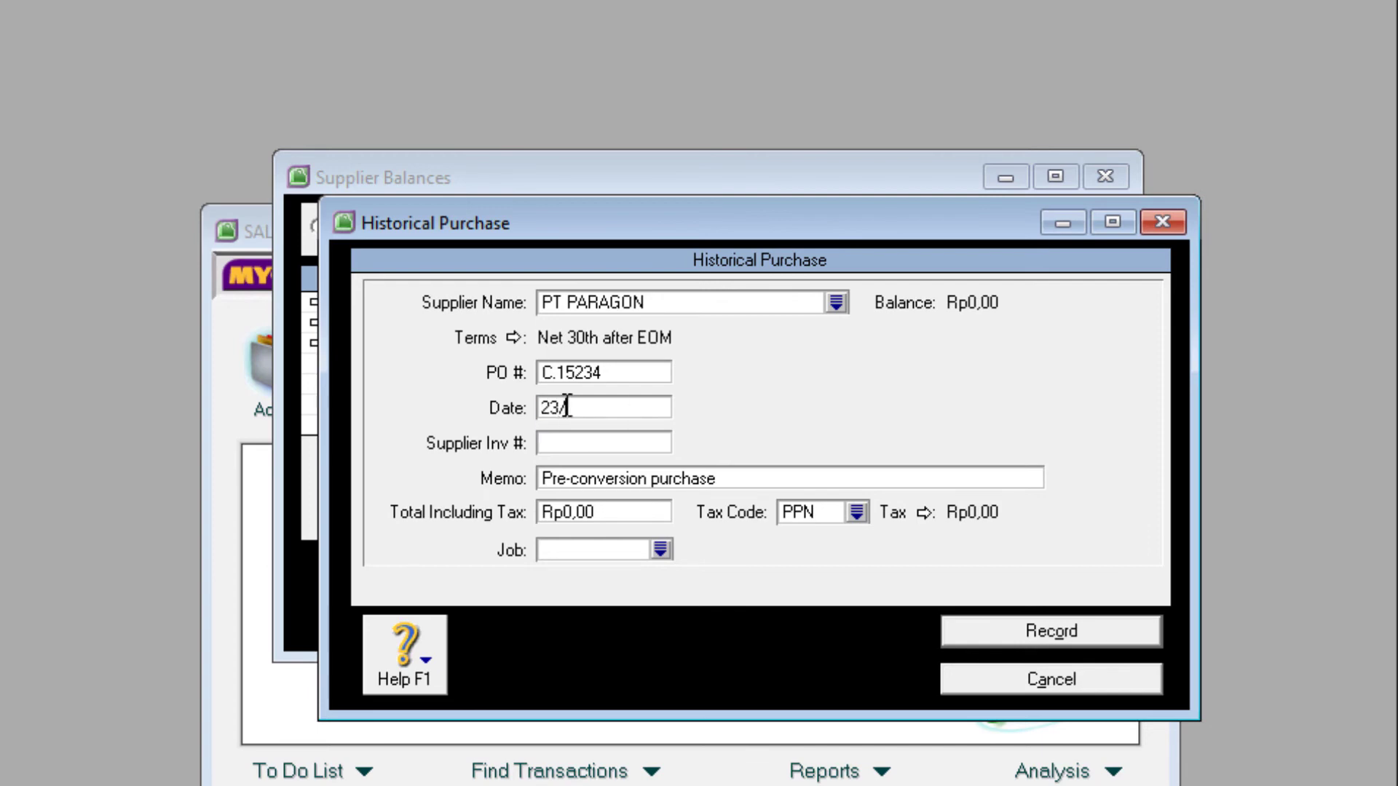
{"action": "type", "text": "1/2020"}
- Set the memo to 'SALDO AWAL UTANG' and copy it for reuse
{"action": "left_click", "coordinate": [575, 479]}
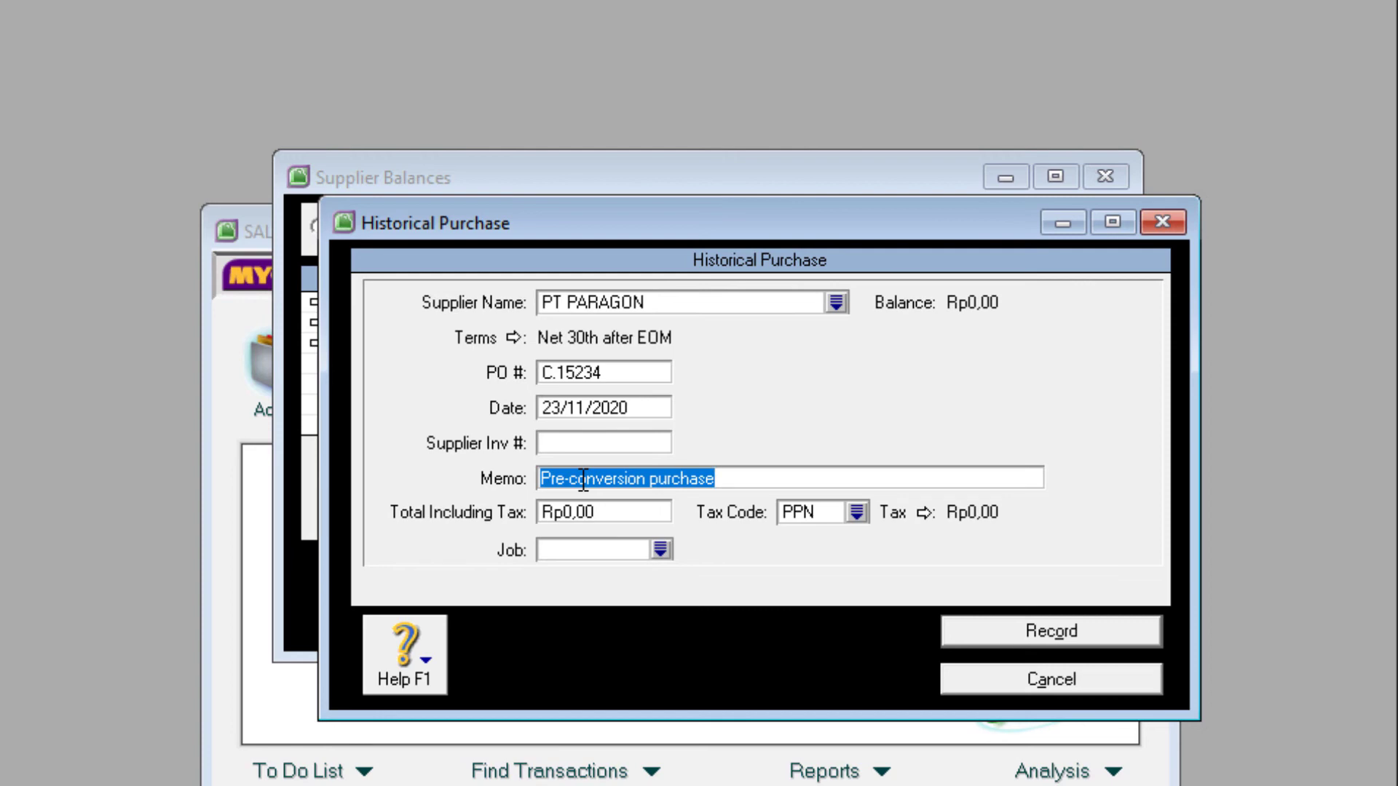
{"action": "type", "text": "SALDO AWAL "}
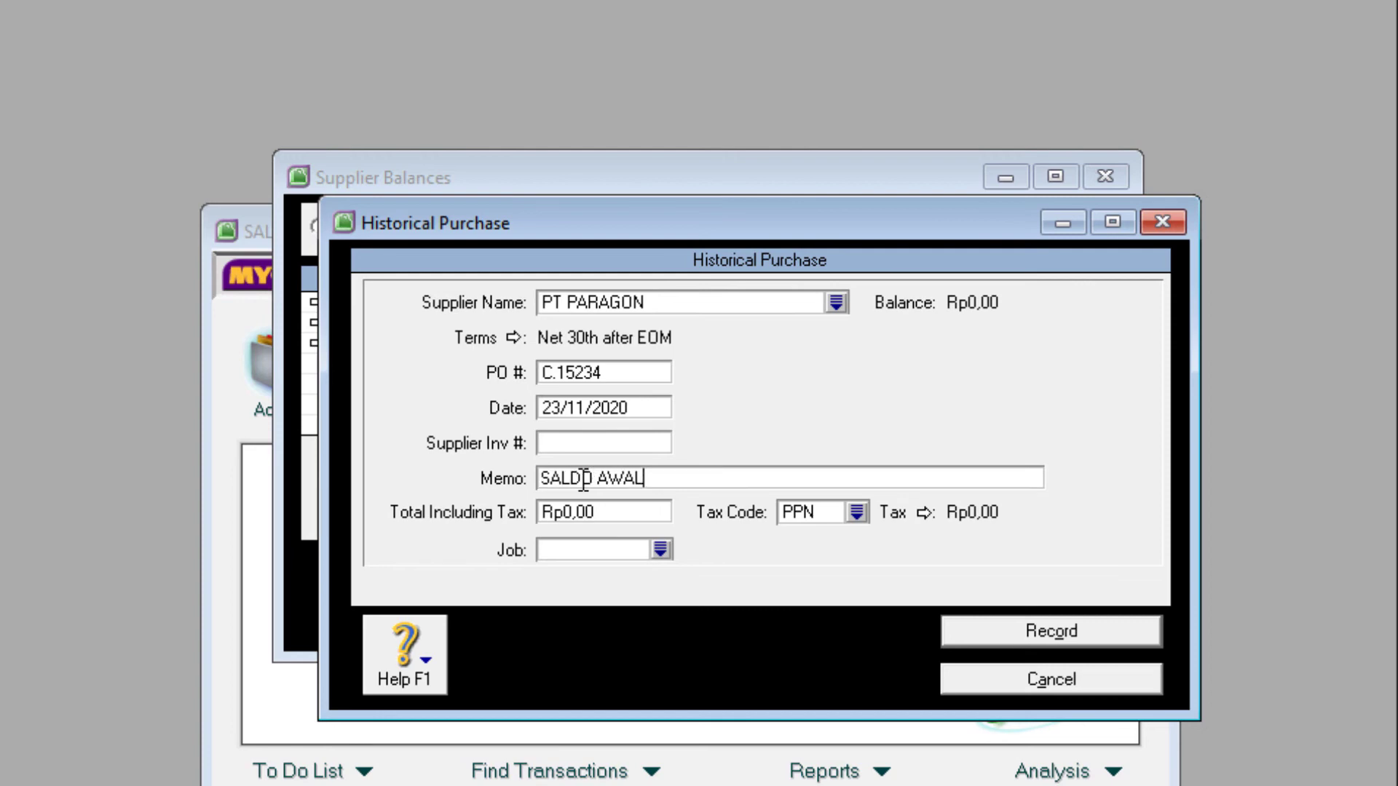
{"action": "type", "text": "UTANG"}
{"action": "left_click_drag", "start_coordinate": [714, 481], "coordinate": [484, 481]}
{"action": "right_click", "coordinate": [593, 484]}
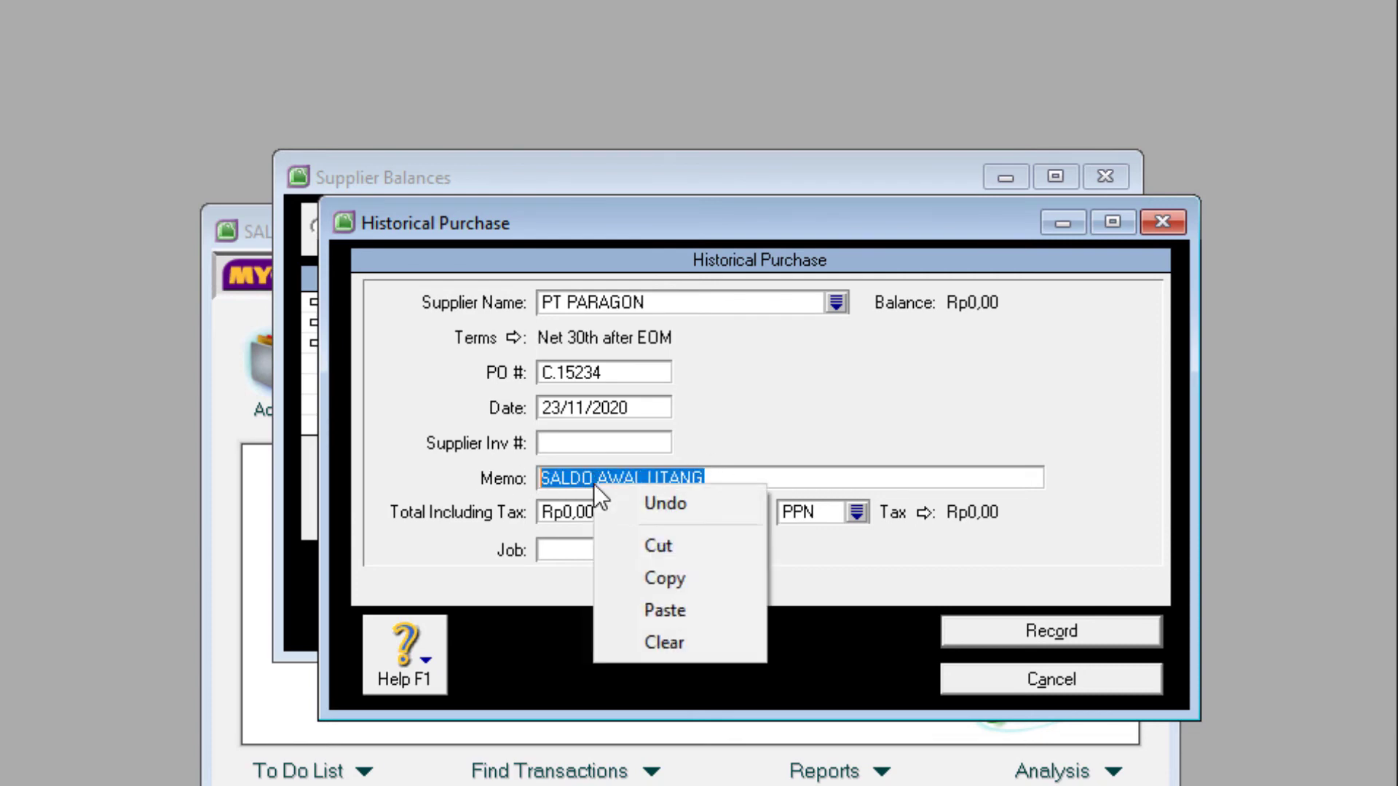
{"action": "left_click", "coordinate": [659, 578]}
- Enter total 3.500.000 with tax code N-T and record the purchase
{"action": "left_click", "coordinate": [570, 509]}
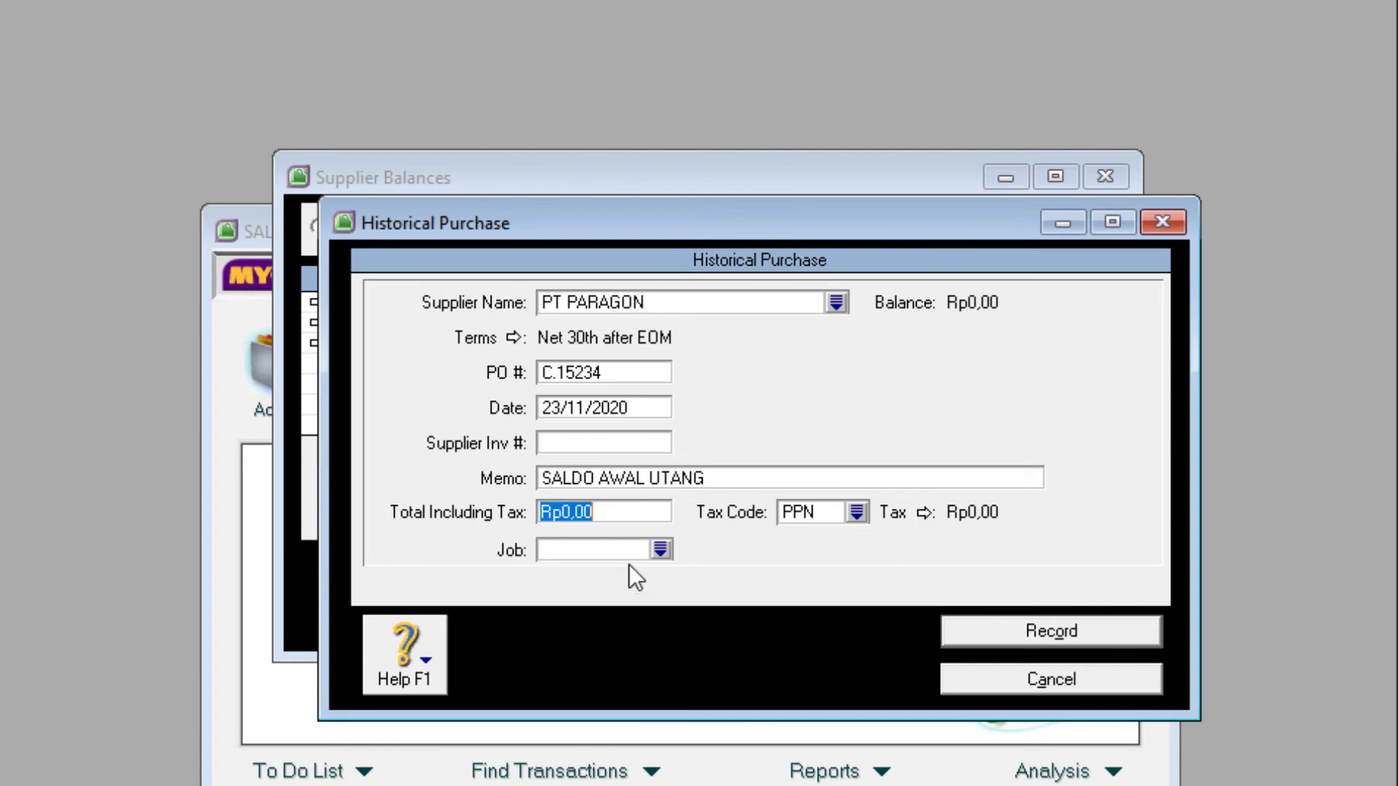
{"action": "type", "text": "3.500."}
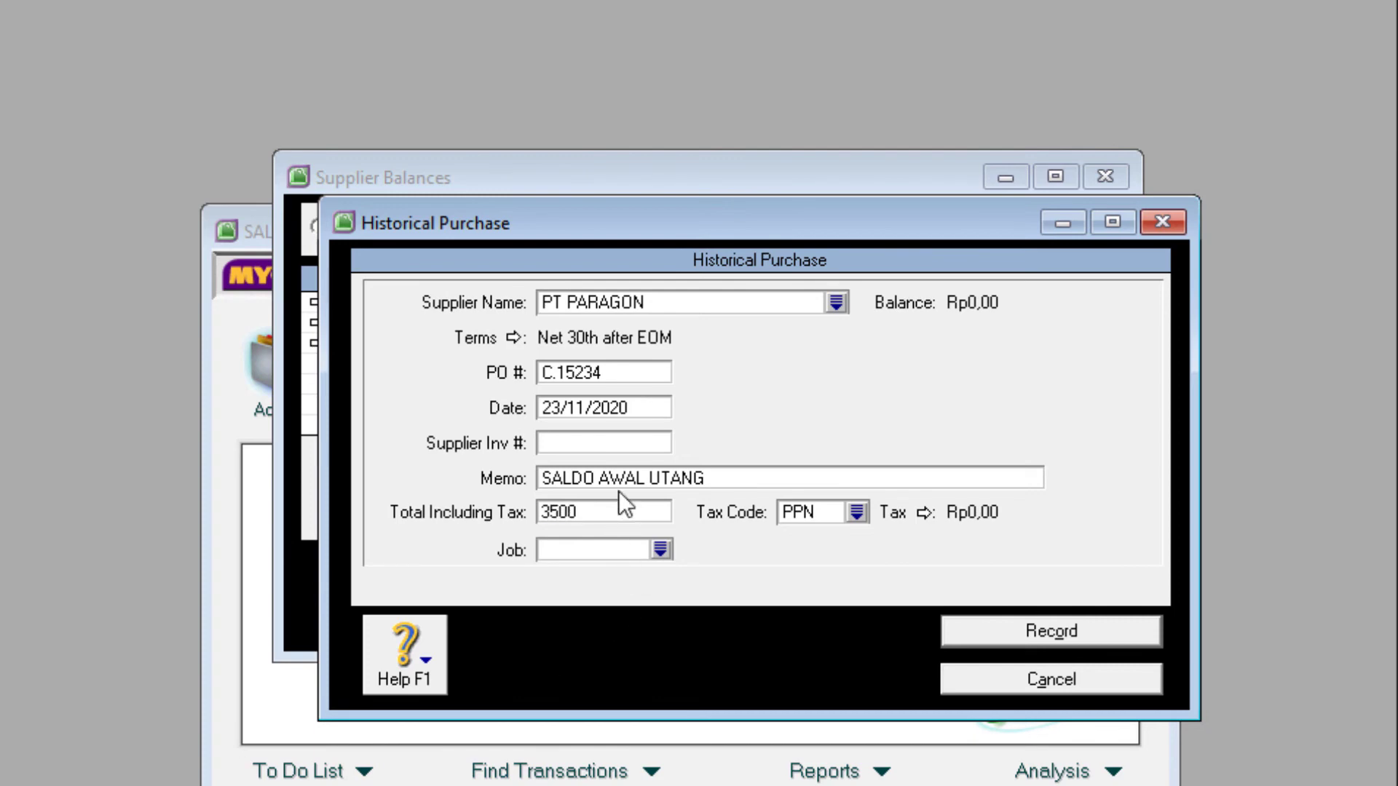
{"action": "type", "text": "000"}
{"action": "key", "text": "Tab"}
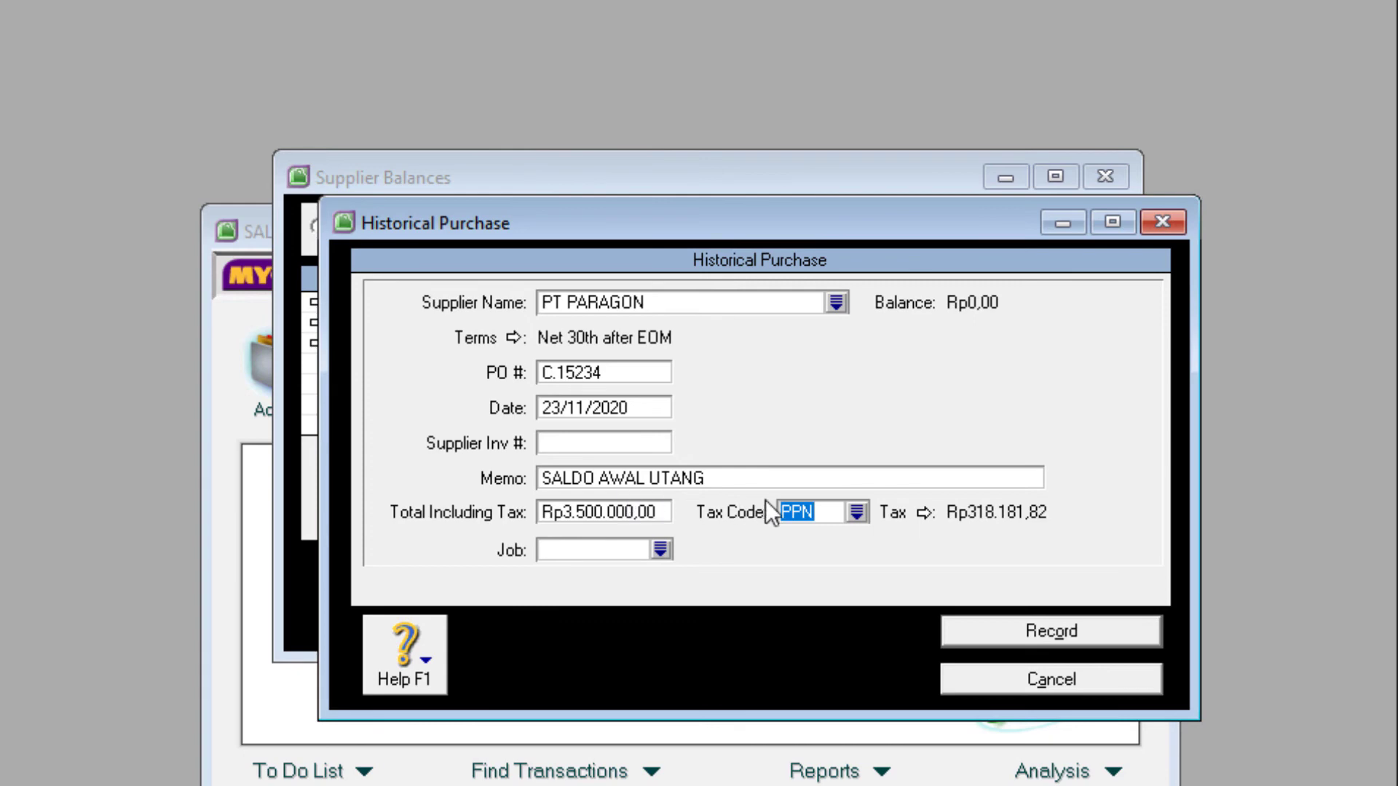
{"action": "left_click", "coordinate": [857, 514]}
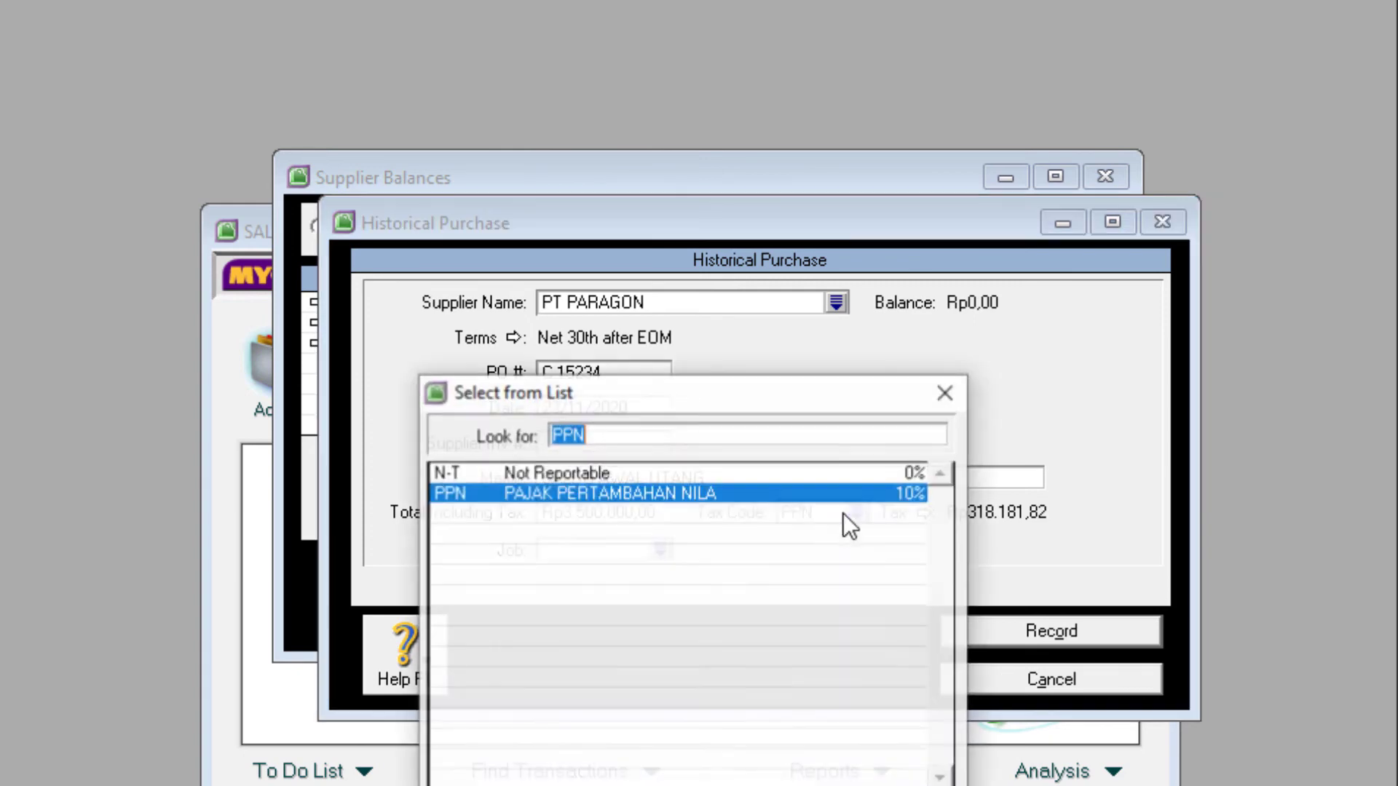
{"action": "double_click", "coordinate": [531, 469]}
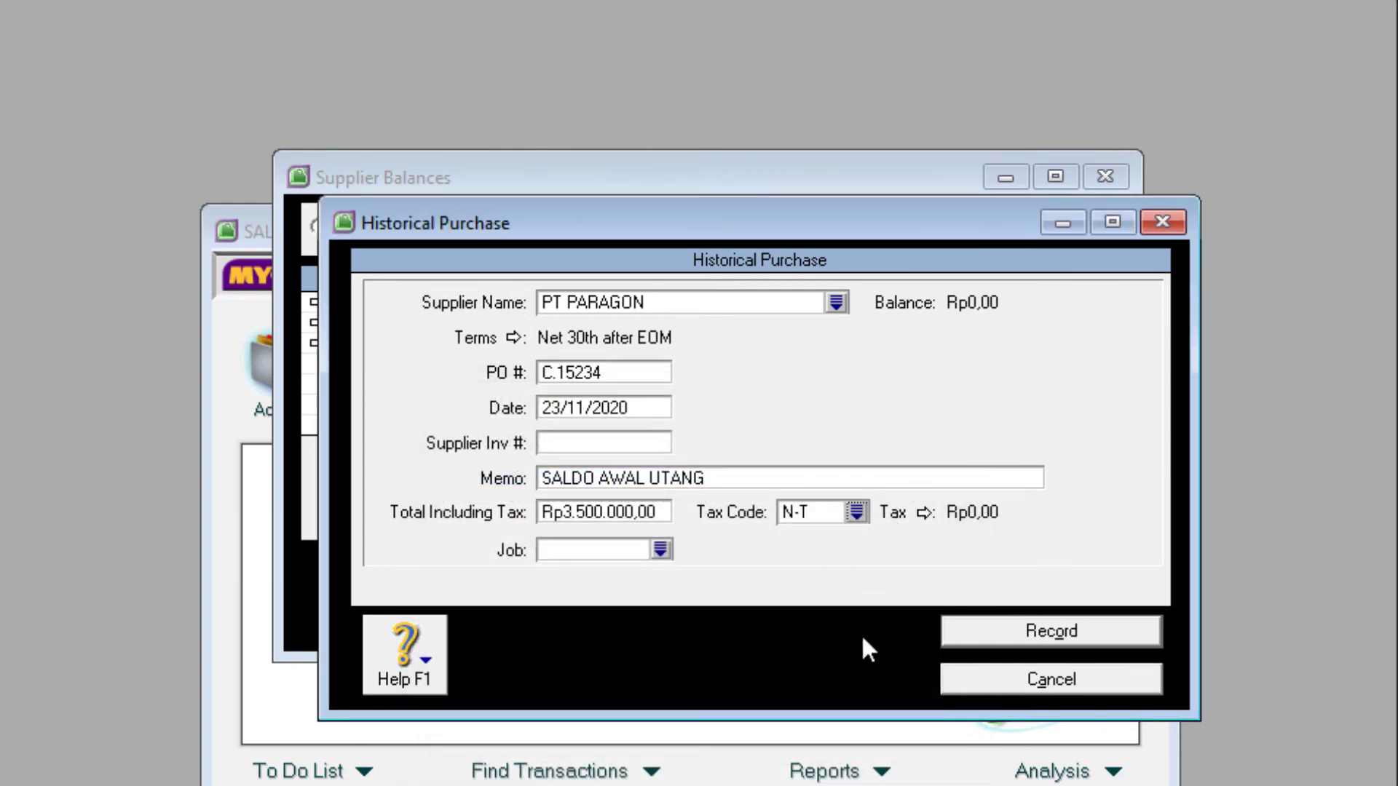
{"action": "left_click", "coordinate": [1041, 633]}
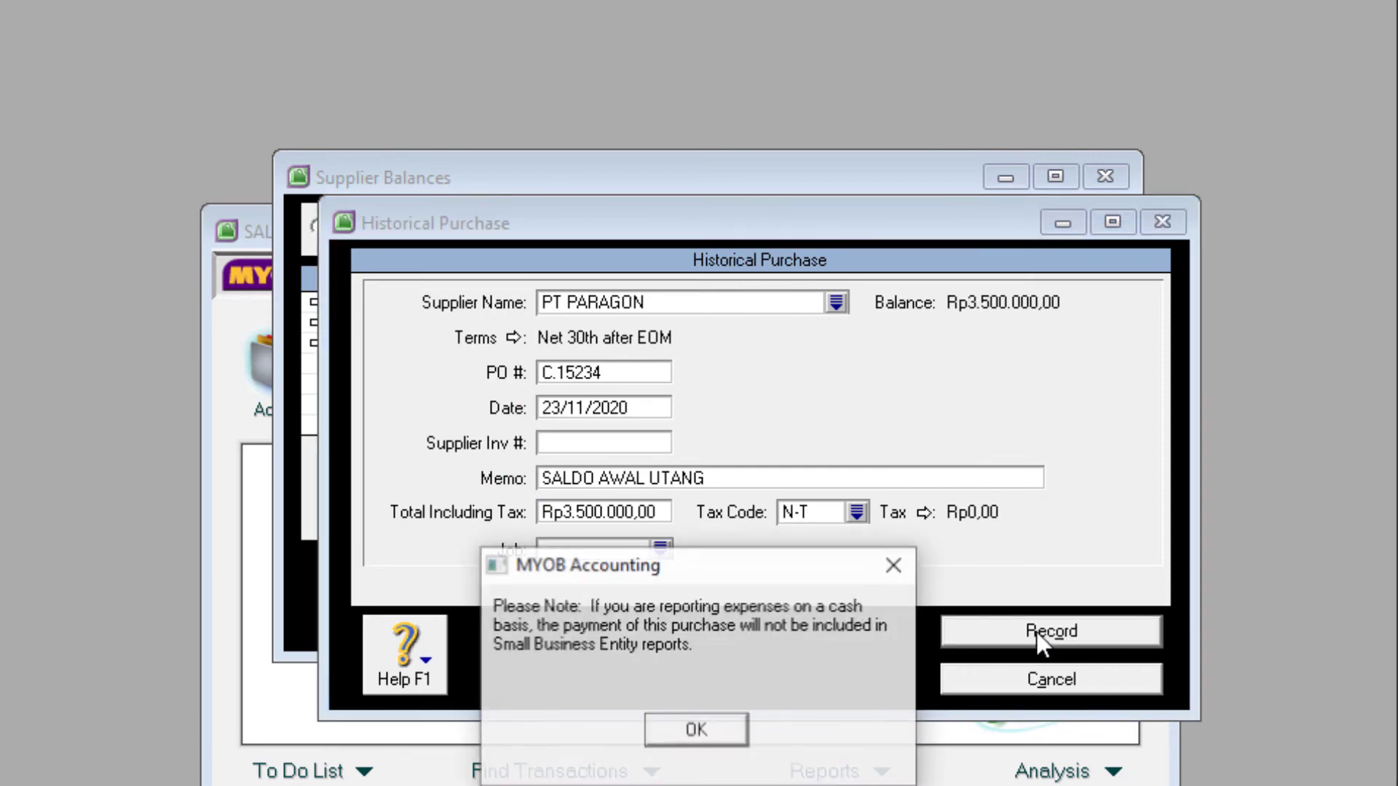
{"action": "left_click", "coordinate": [680, 731]}
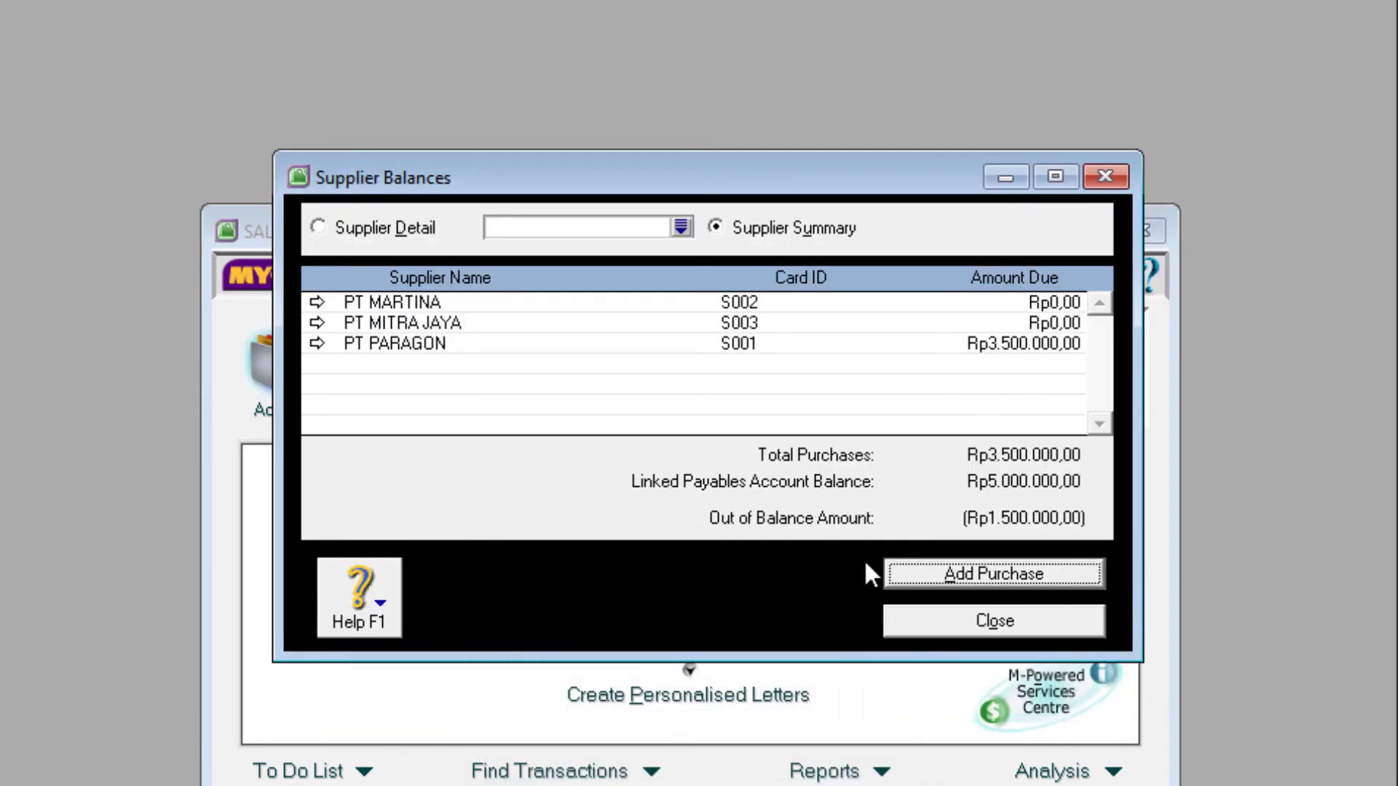
- Start a historical purchase for PT MARTINA with PO F.1289 dated 20/11/2020
{"action": "left_click", "coordinate": [994, 575]}
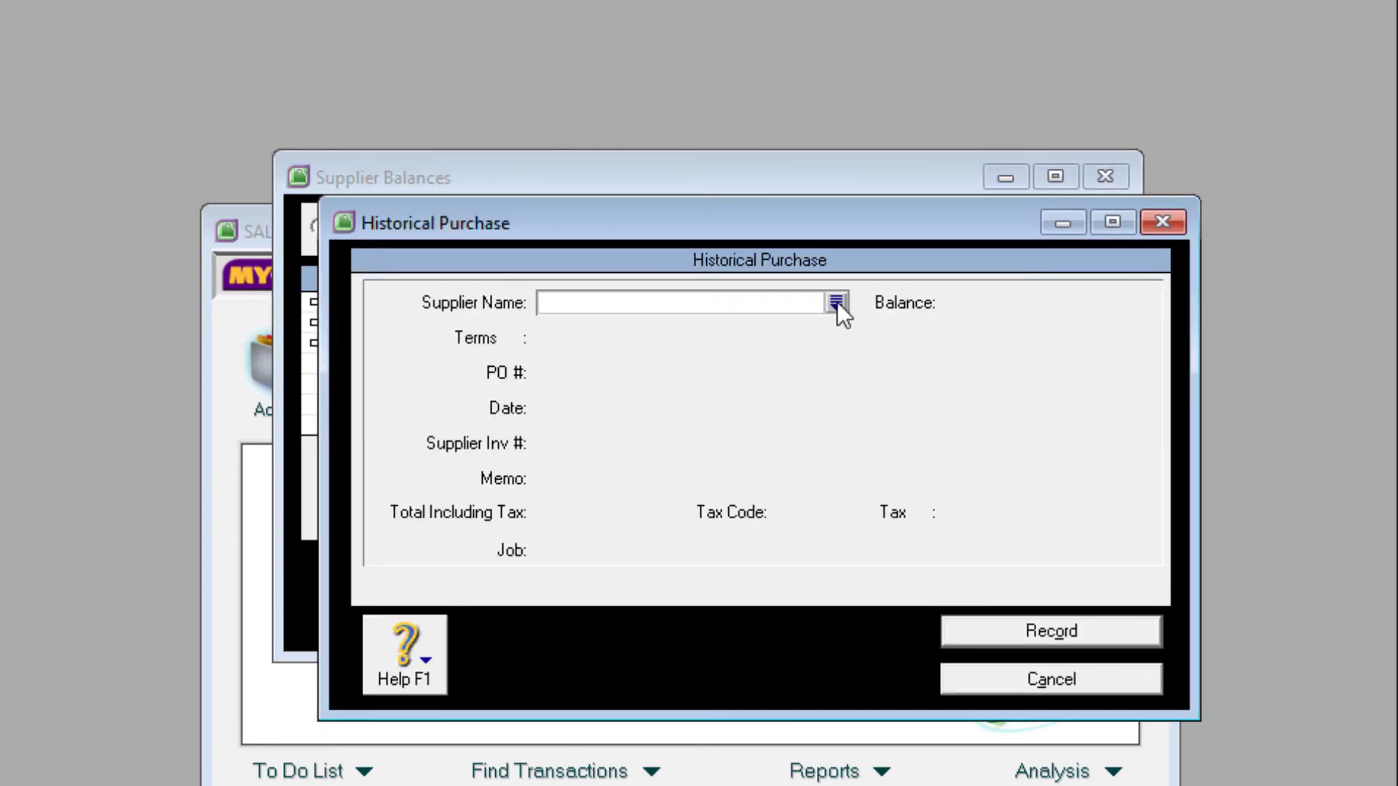
{"action": "left_click", "coordinate": [836, 303]}
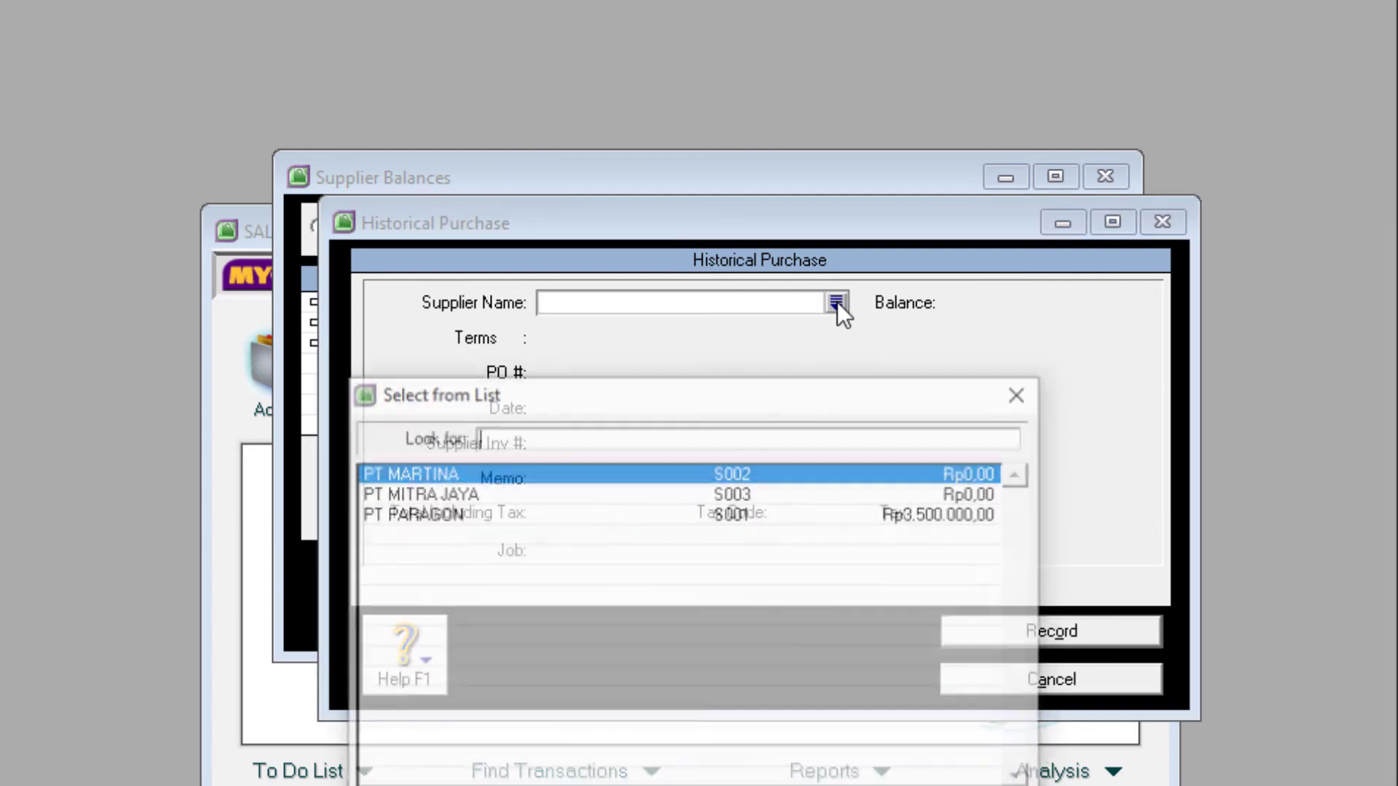
{"action": "double_click", "coordinate": [421, 470]}
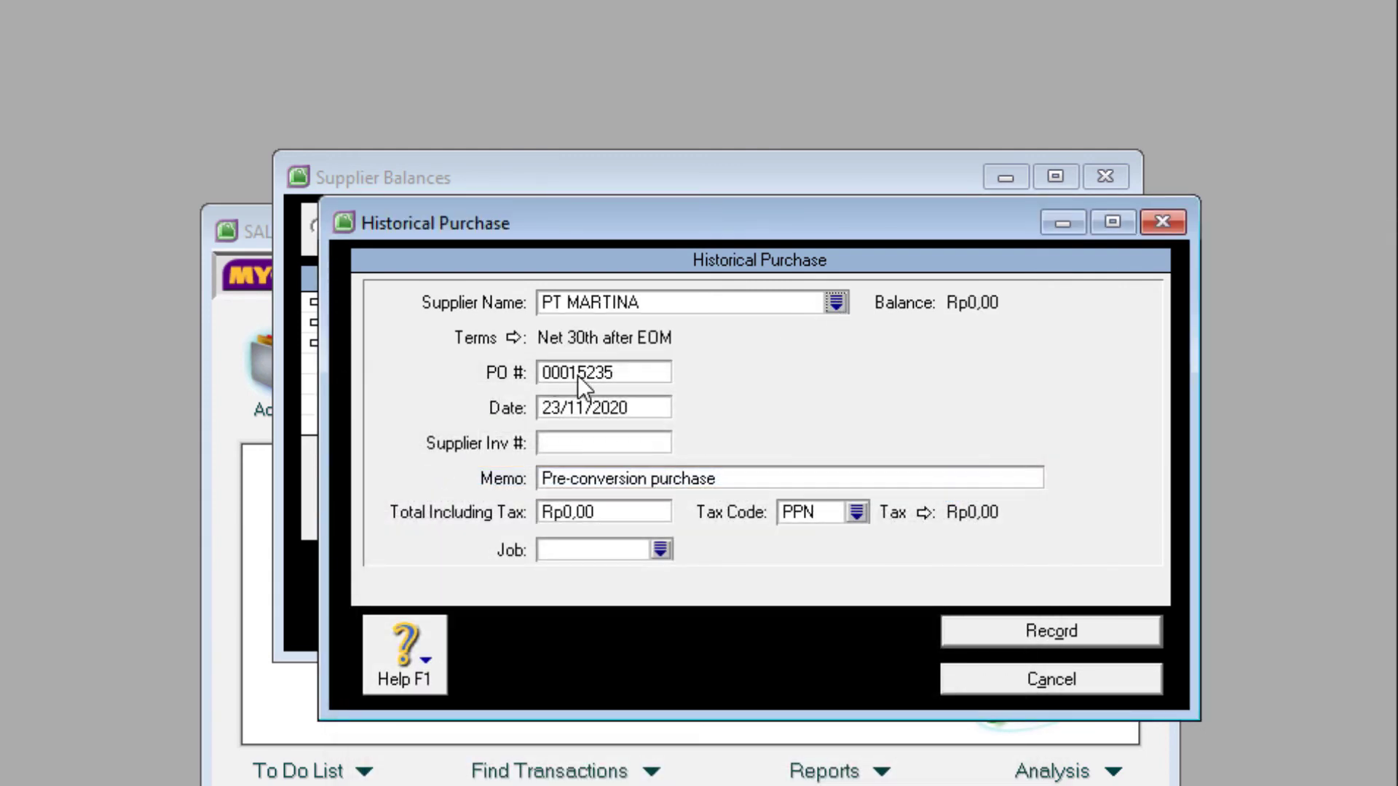
{"action": "left_click", "coordinate": [575, 374]}
{"action": "type", "text": "F.123"}
{"action": "key", "text": "BackSpace"}
{"action": "type", "text": "89"}
{"action": "left_click", "coordinate": [561, 413]}
{"action": "left_click", "coordinate": [561, 413]}
{"action": "key", "text": "BackSpace"}
{"action": "type", "text": "0"}
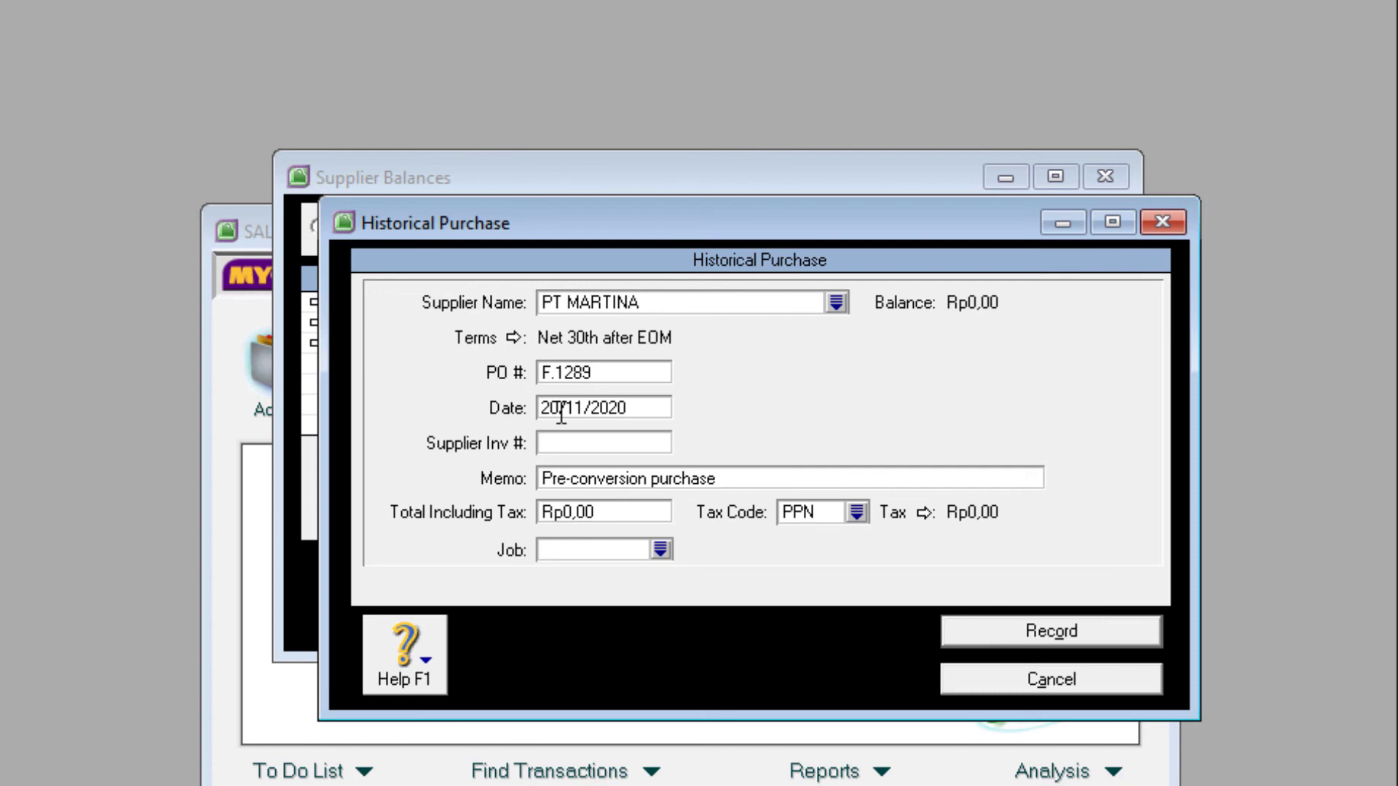
- Paste memo 'SALDO AWAL UTANG', enter total 1500000 with tax code N-T, and record it
{"action": "left_click", "coordinate": [590, 480]}
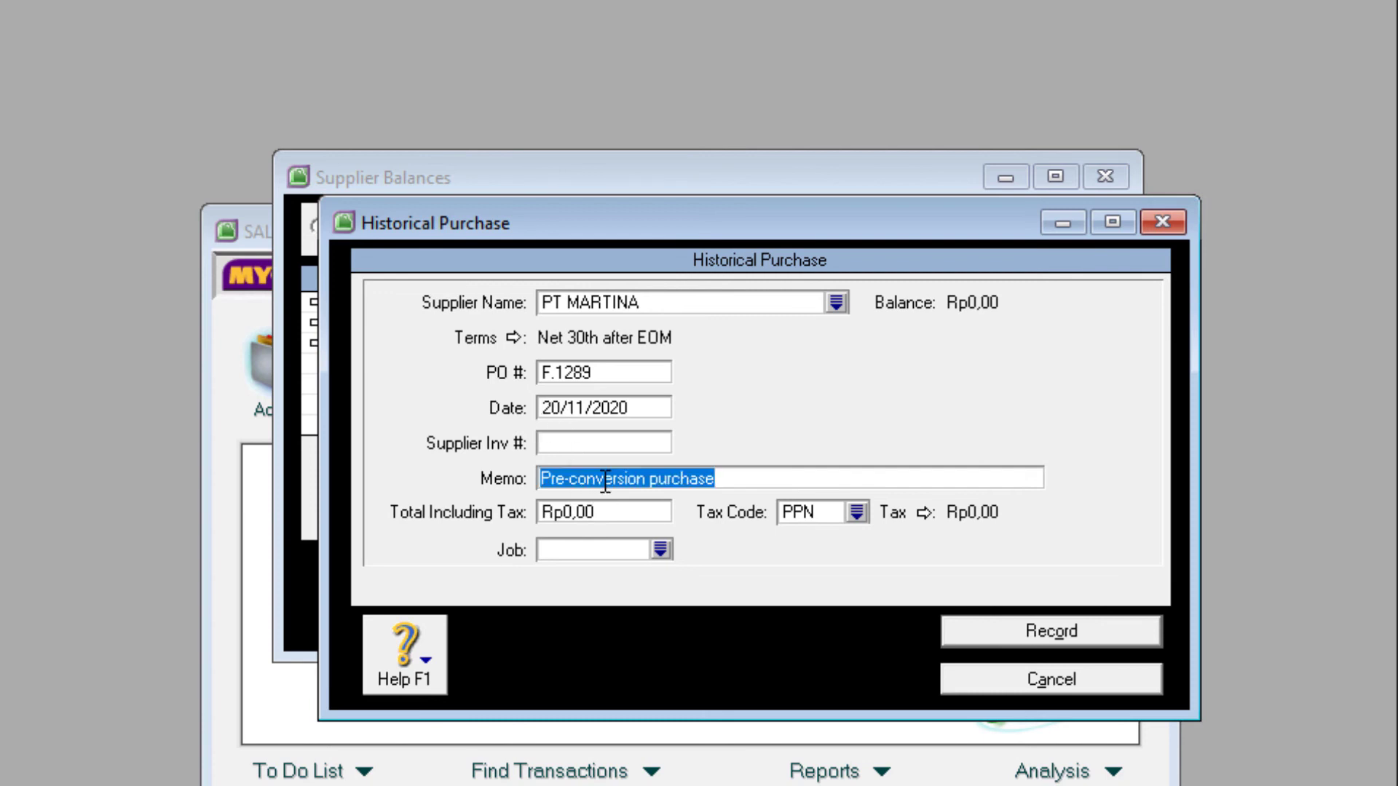
{"action": "right_click", "coordinate": [601, 480]}
{"action": "left_click", "coordinate": [678, 608]}
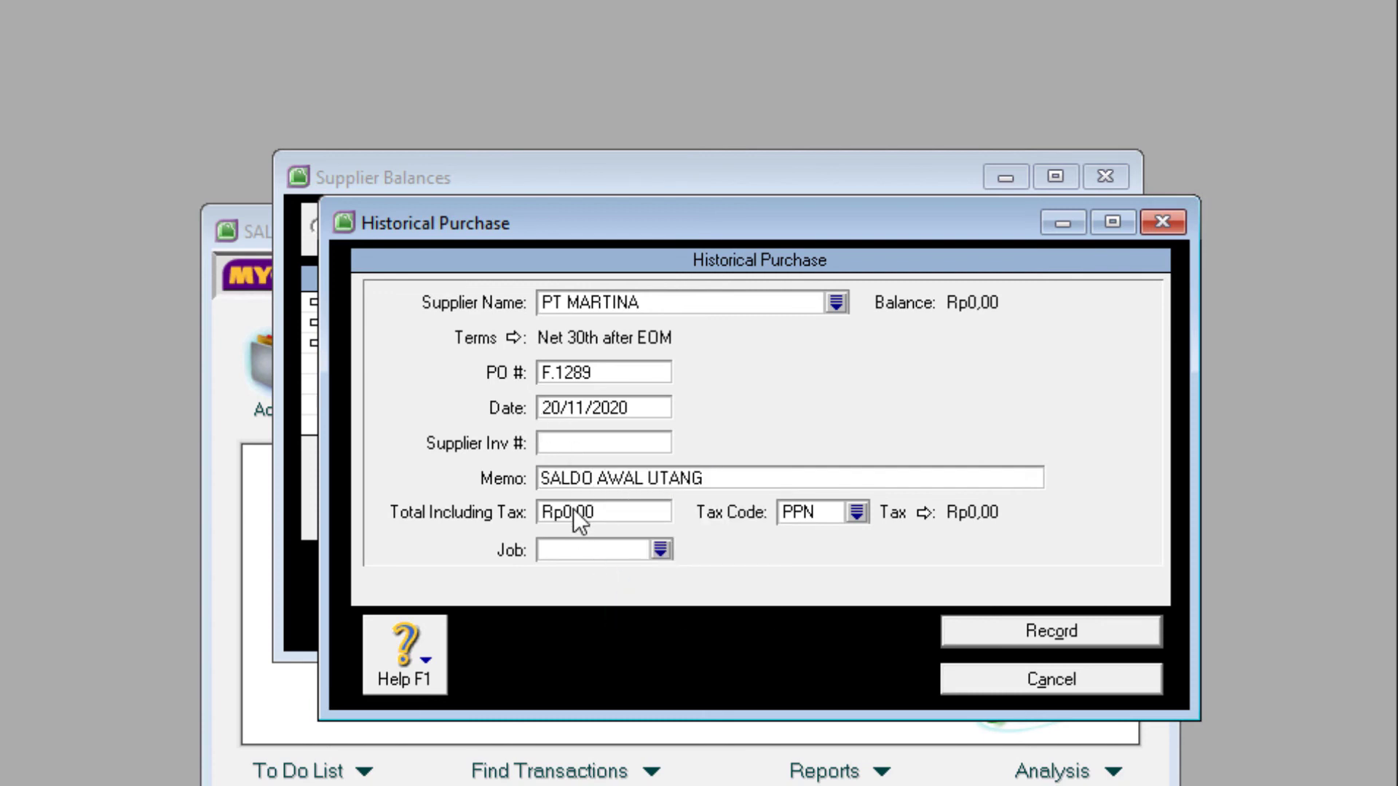
{"action": "left_click", "coordinate": [599, 513]}
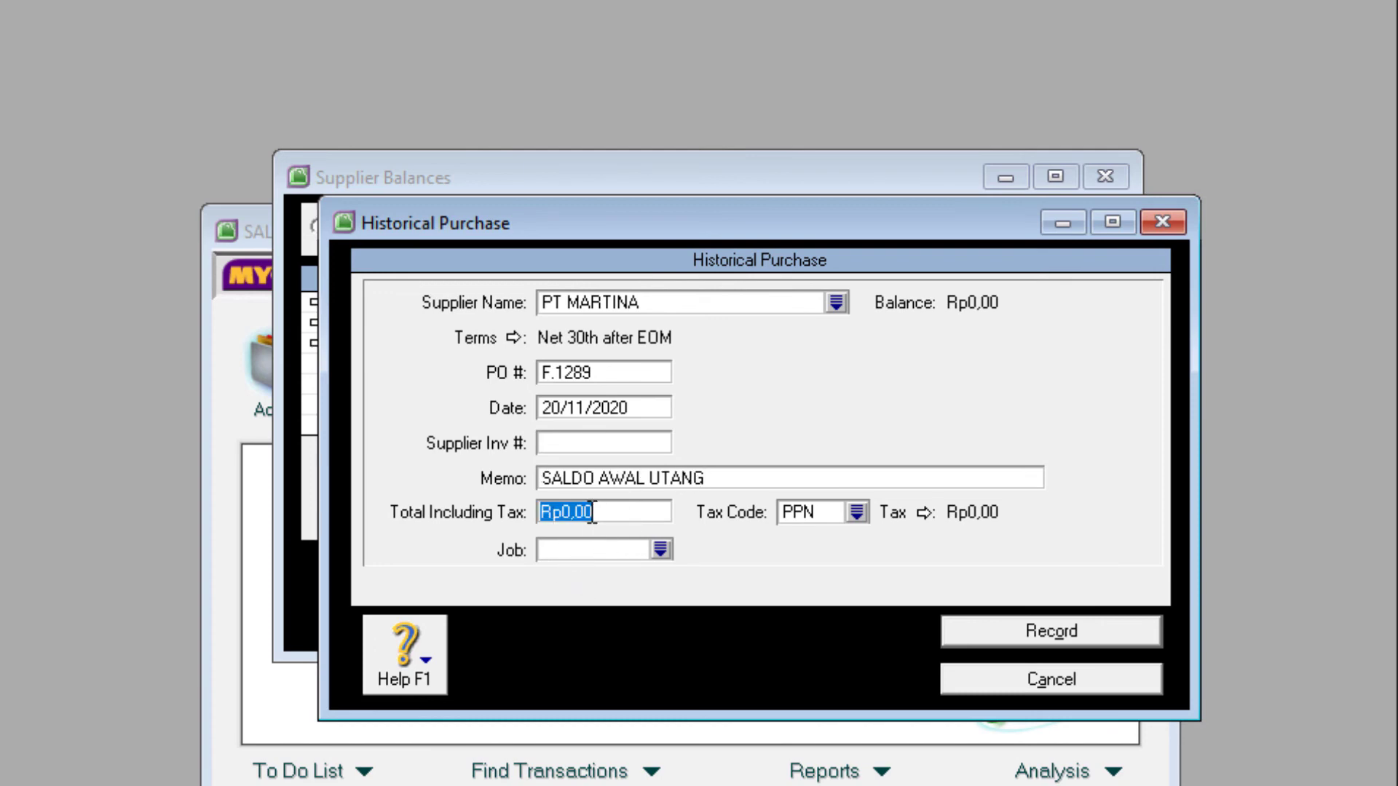
{"action": "type", "text": "1500000"}
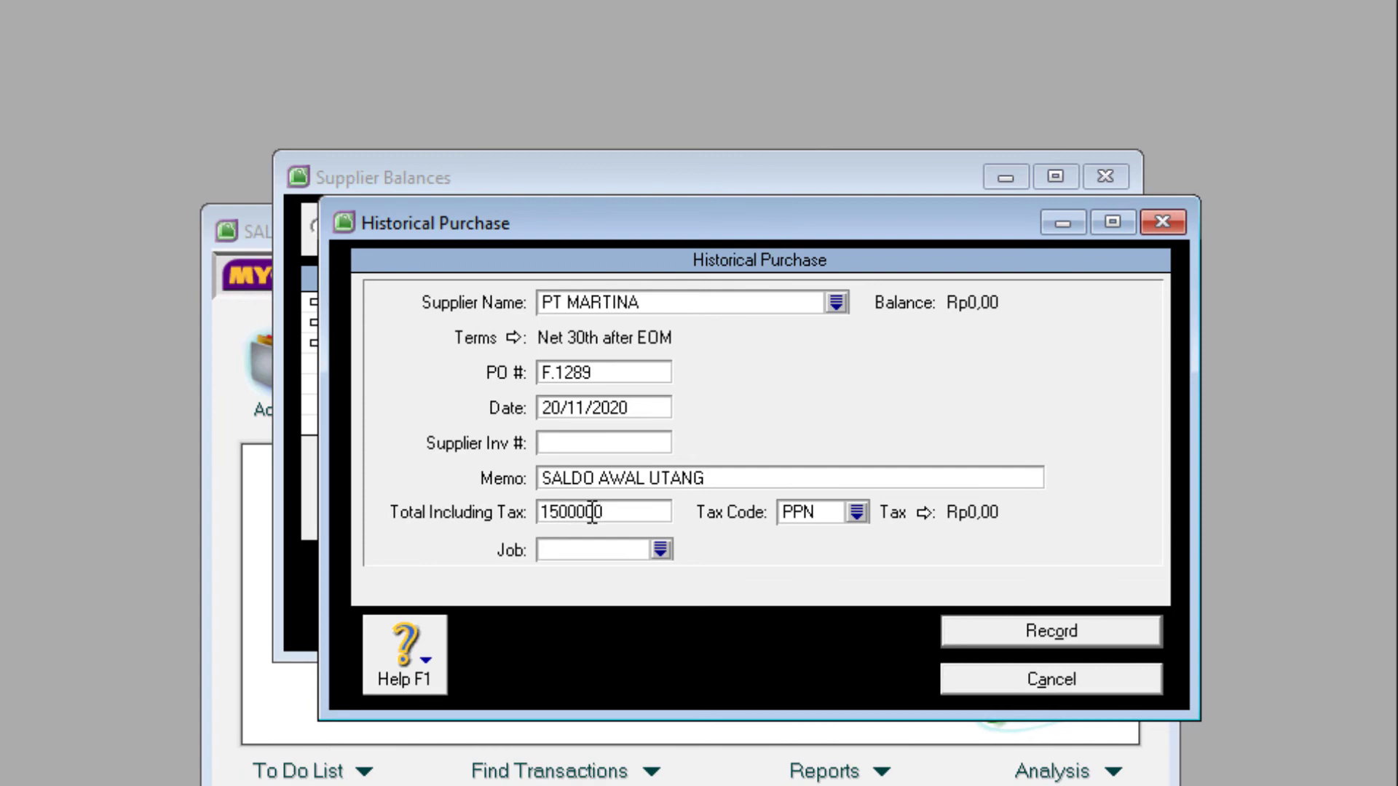
{"action": "left_click", "coordinate": [859, 512]}
{"action": "double_click", "coordinate": [549, 475]}
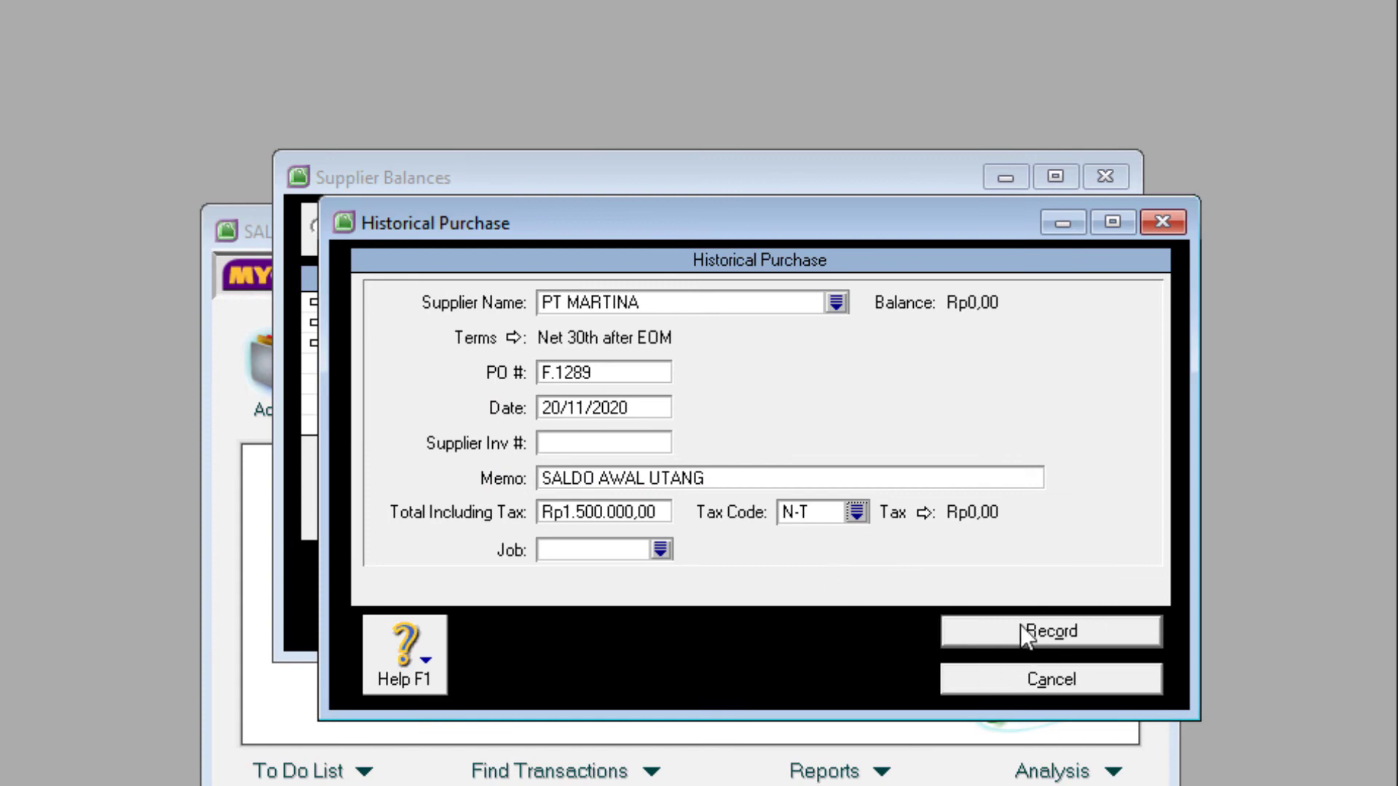
{"action": "left_click", "coordinate": [1075, 632]}
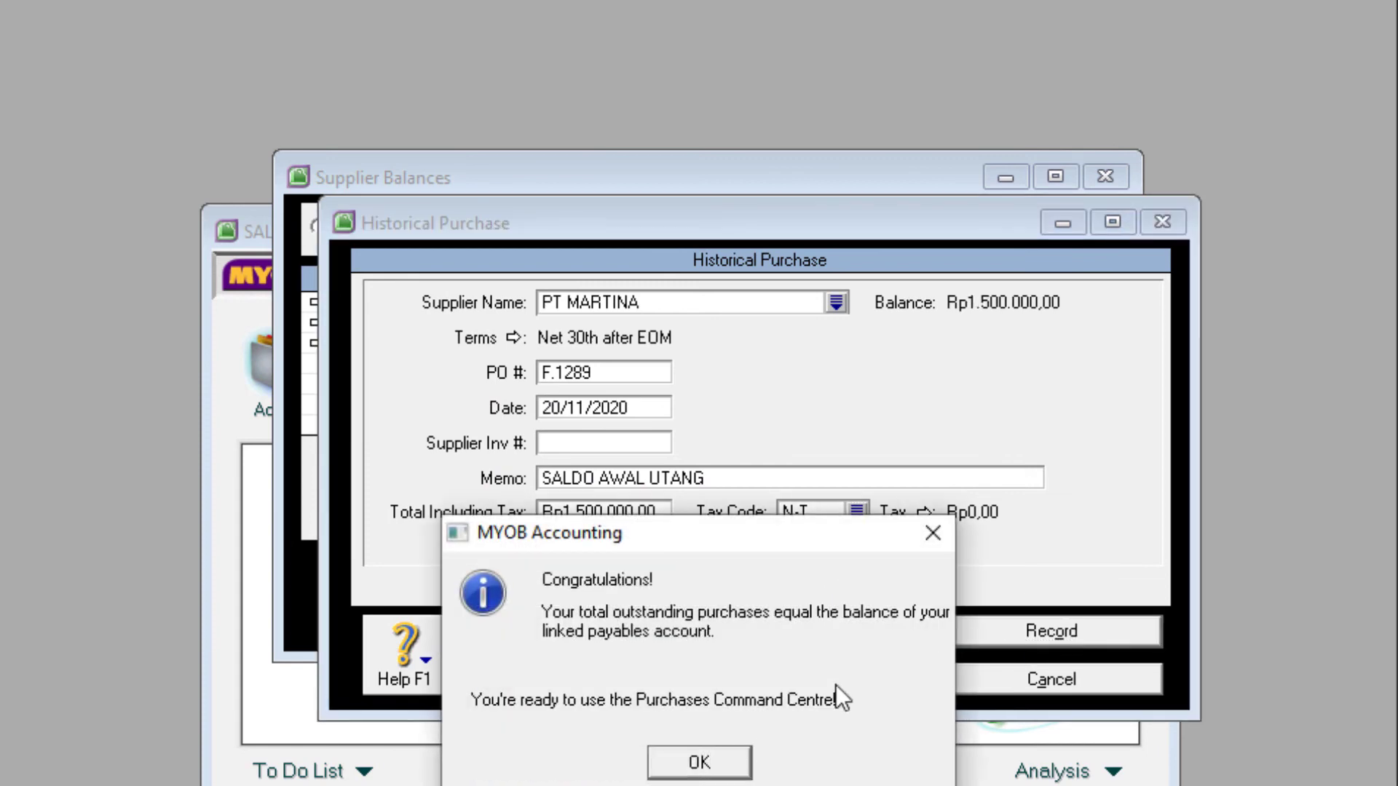
- Dismiss the congratulations and cash-basis notes and close the supplier balances window
{"action": "left_click", "coordinate": [723, 769]}
{"action": "left_click", "coordinate": [697, 731]}
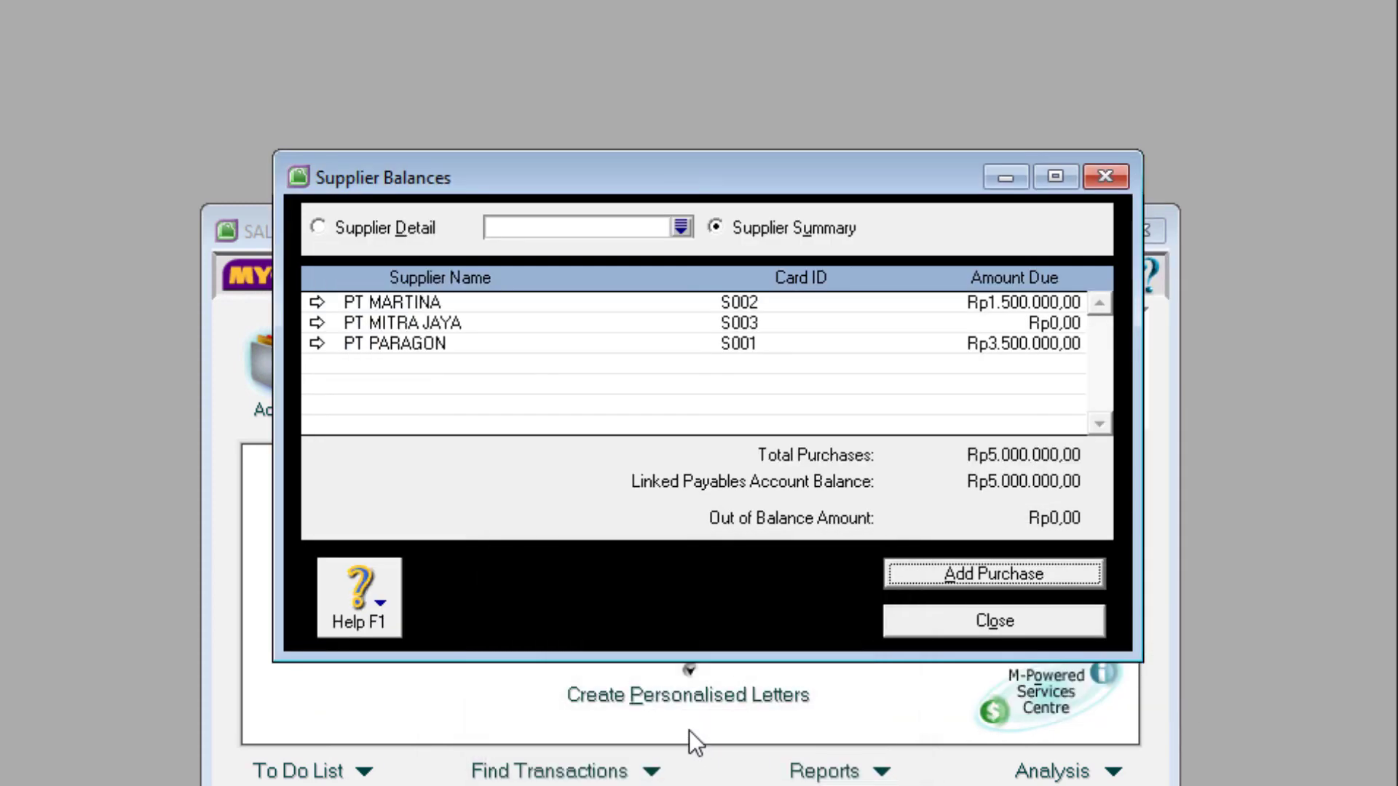
{"action": "left_click", "coordinate": [953, 622]}
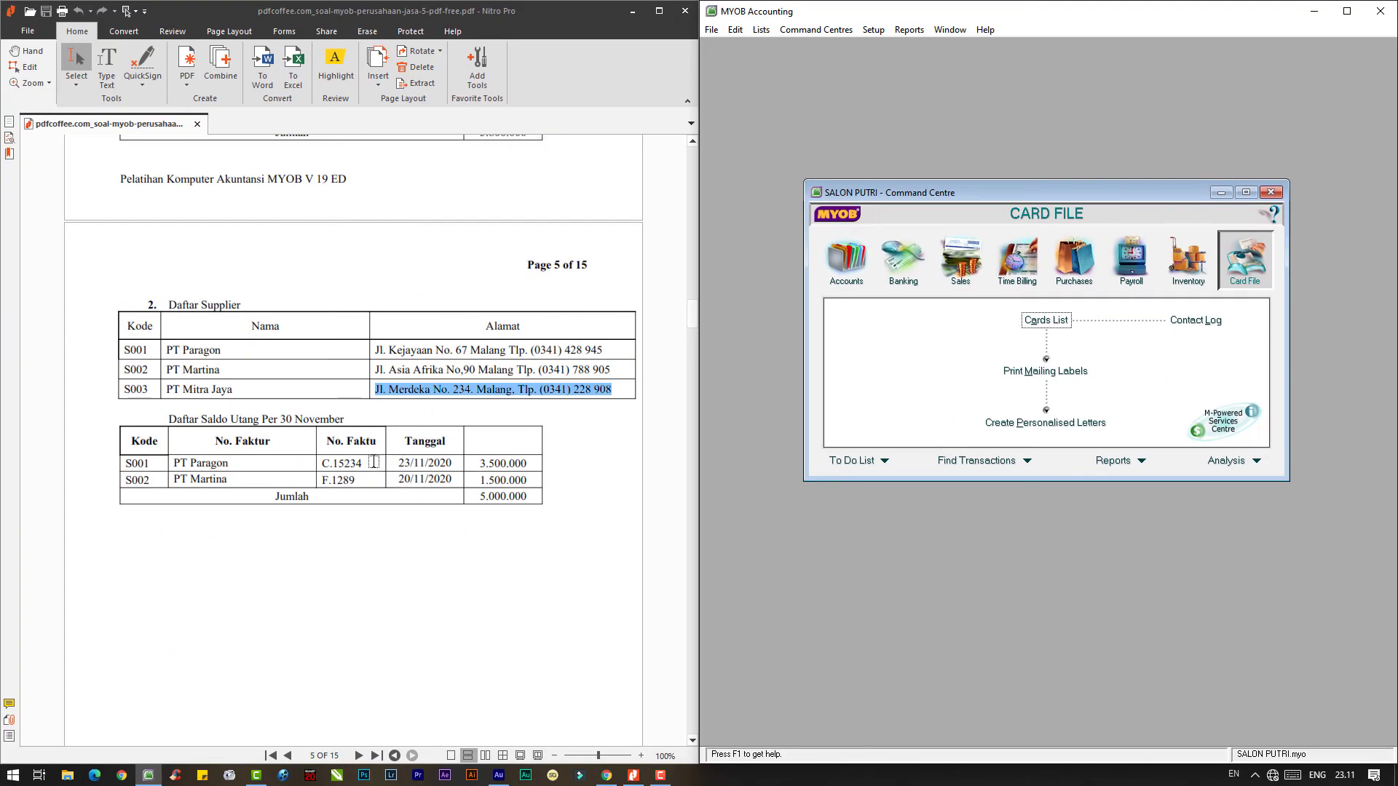
{"action": "scroll", "coordinate": [373, 461], "scroll_direction": "up", "scroll_amount": 6}
{"action": "scroll", "coordinate": [401, 478], "scroll_direction": "down", "scroll_amount": 3}
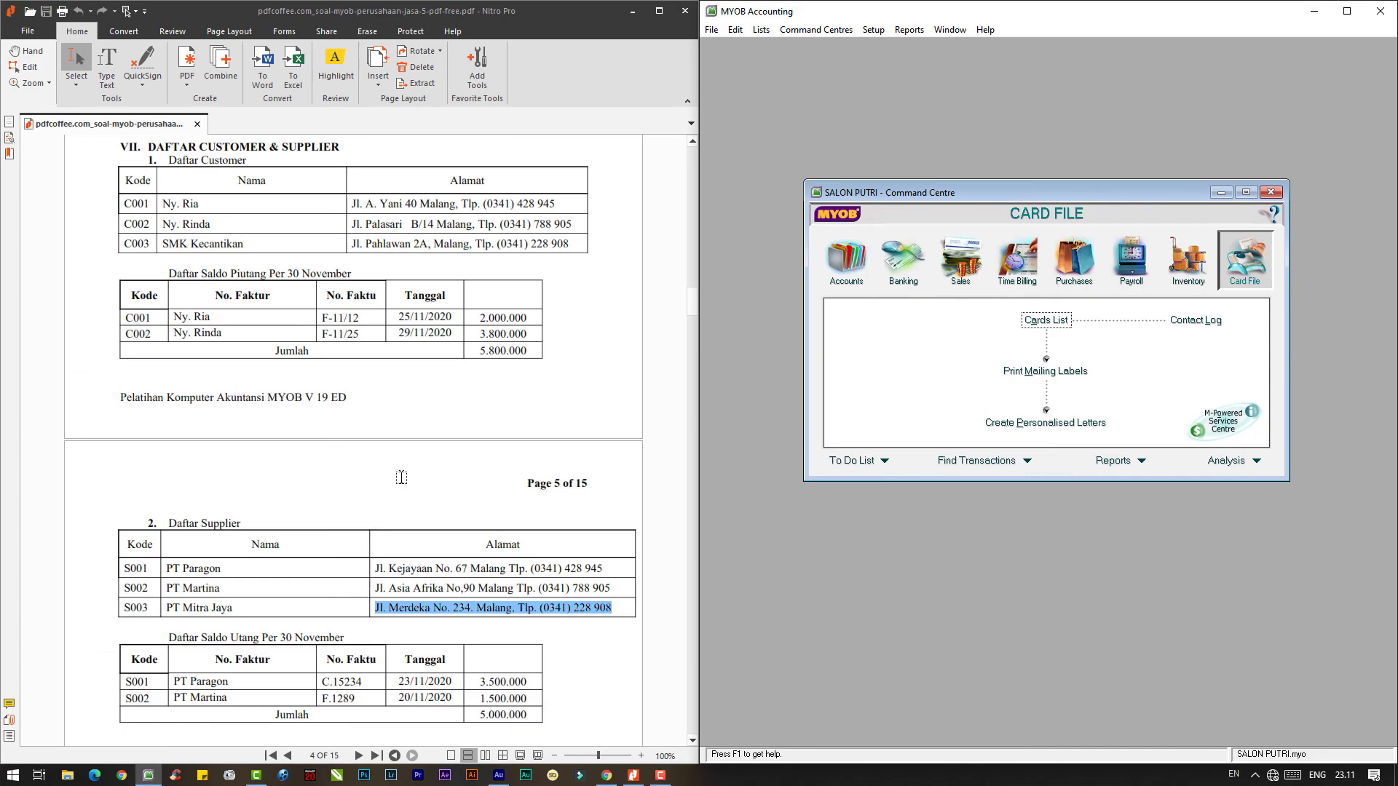
{"action": "scroll", "coordinate": [401, 478], "scroll_direction": "up", "scroll_amount": 20}
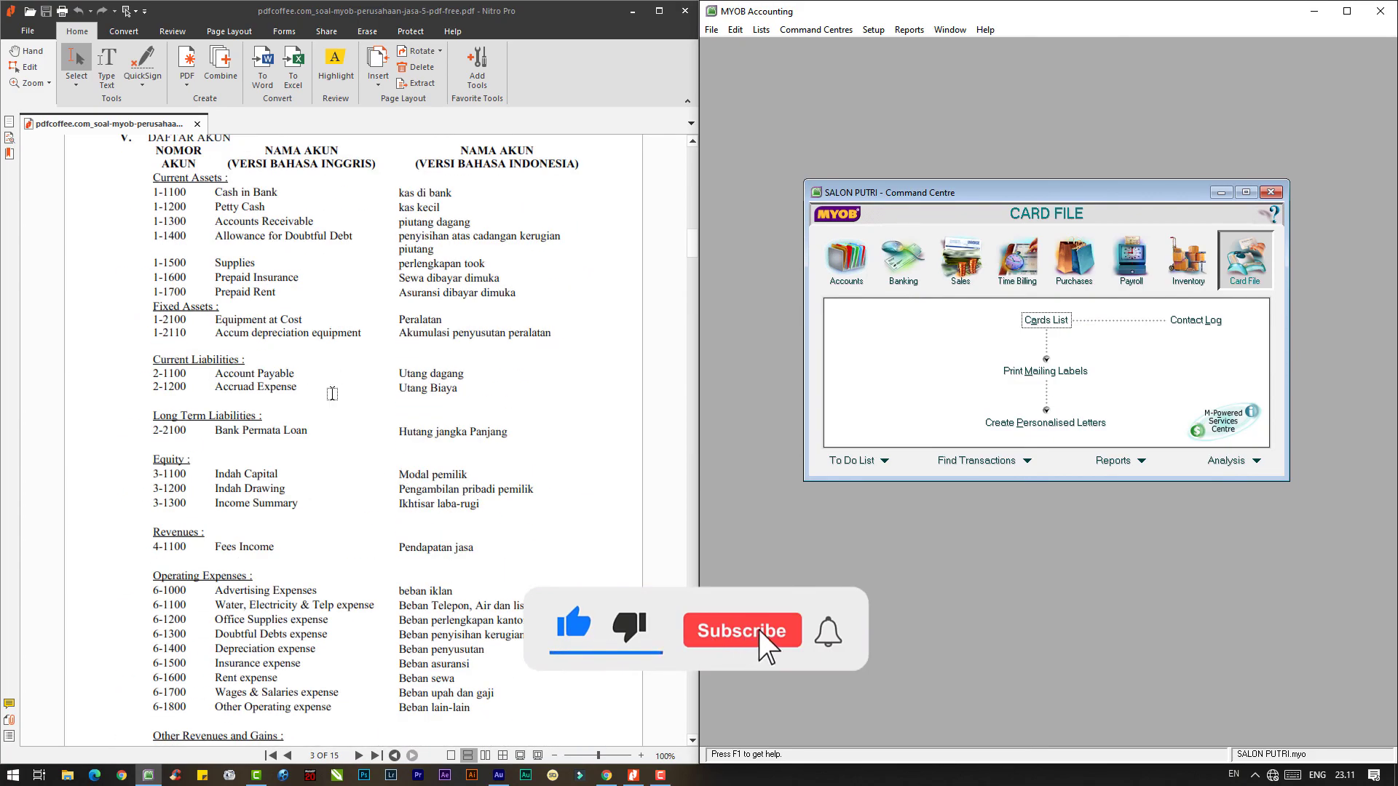
{"action": "scroll", "coordinate": [332, 393], "scroll_direction": "up", "scroll_amount": 3}
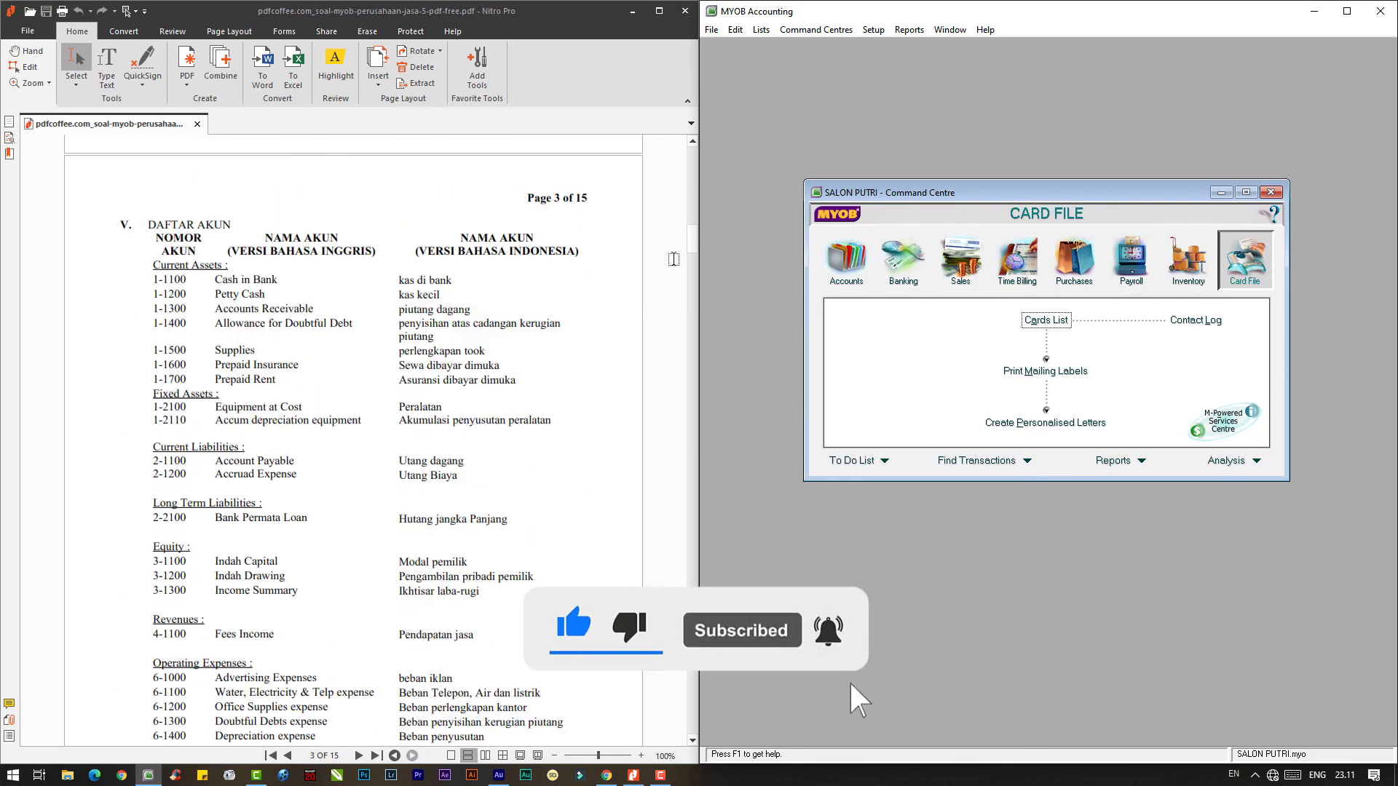
{"action": "left_click_drag", "start_coordinate": [691, 233], "coordinate": [697, 309]}
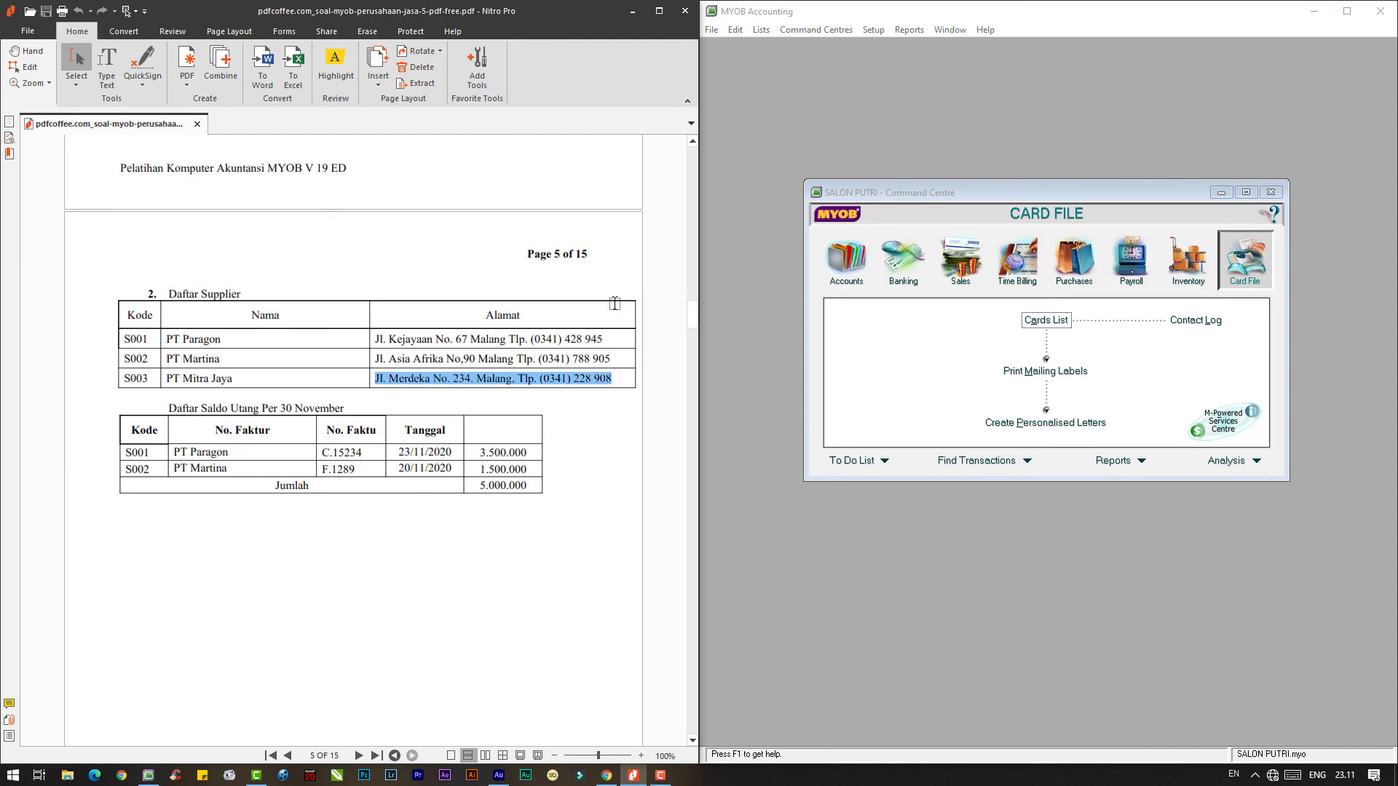
- Open the Company Data Auditor from the Accounts command centre
{"action": "left_click", "coordinate": [855, 269]}
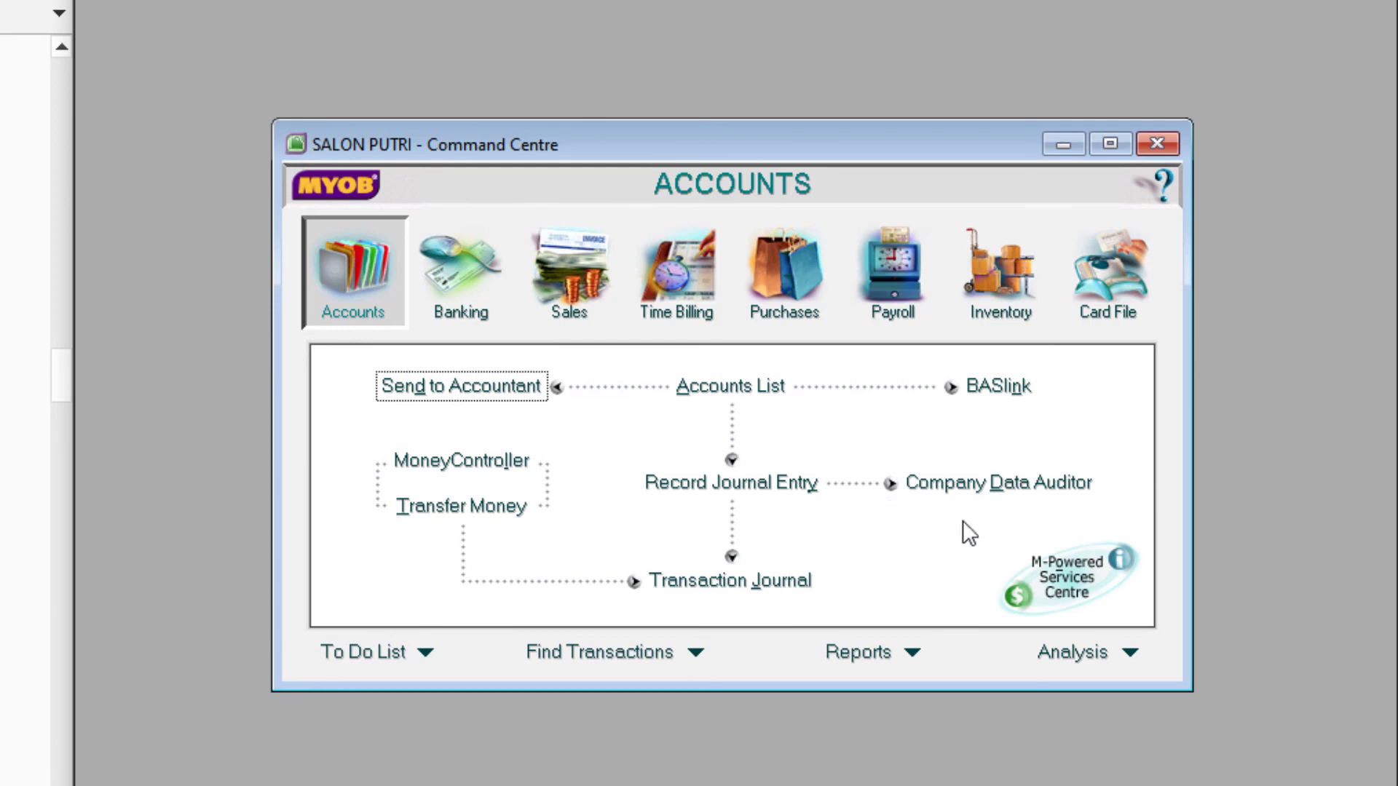
{"action": "left_click", "coordinate": [1034, 486]}
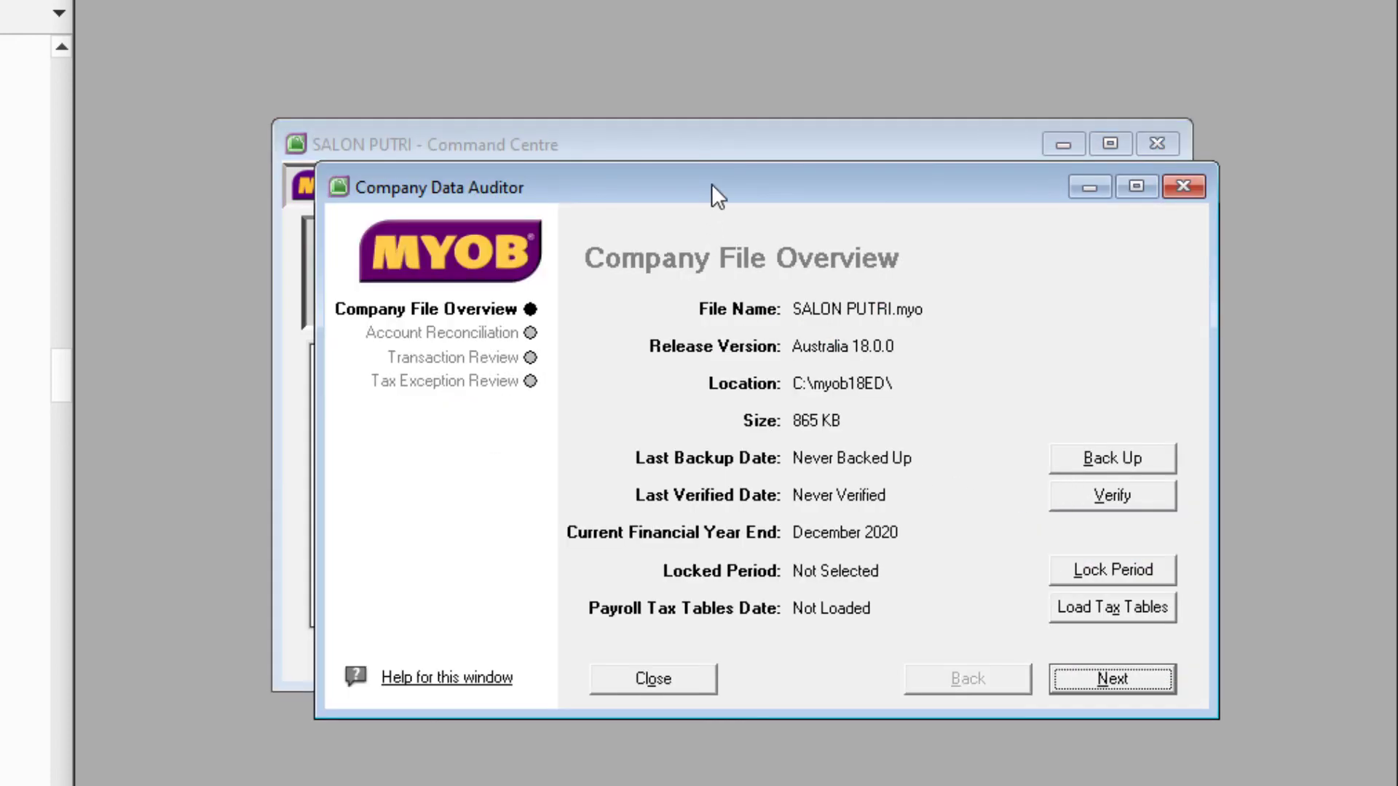
{"action": "left_click_drag", "start_coordinate": [710, 183], "coordinate": [741, 21]}
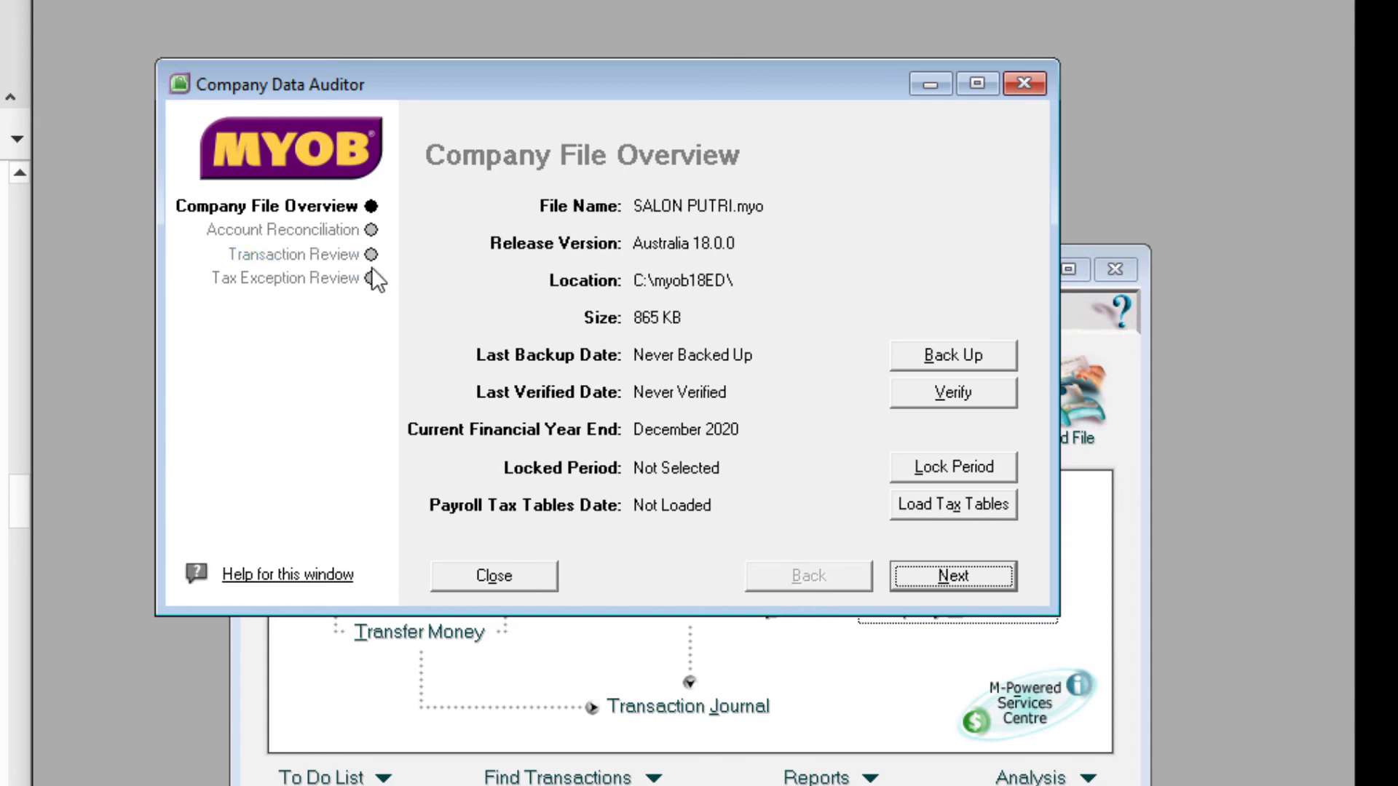
- Run the Transaction Review for 01/01/2020–20/09/2021, then close the auditor after all eight checks pass
{"action": "left_click", "coordinate": [306, 234]}
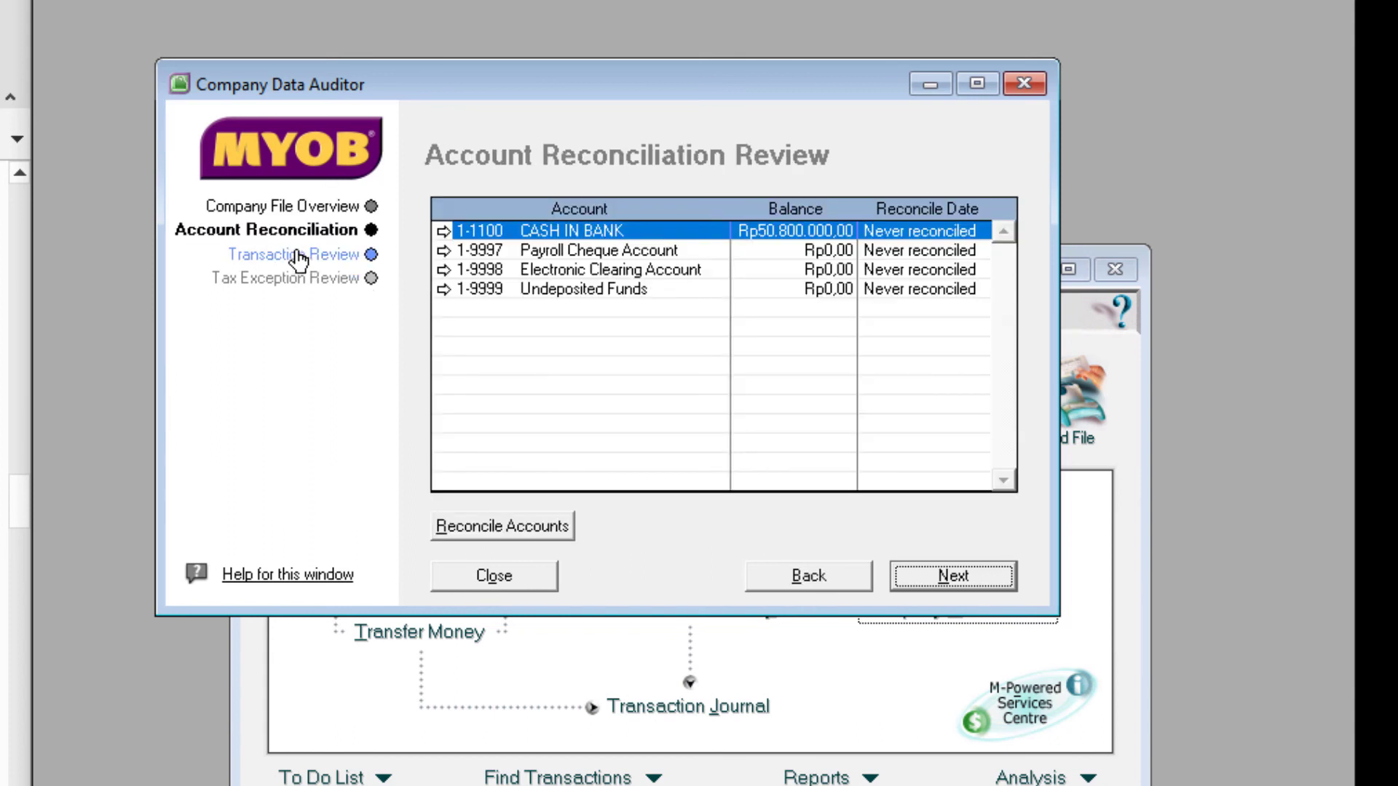
{"action": "left_click", "coordinate": [295, 255]}
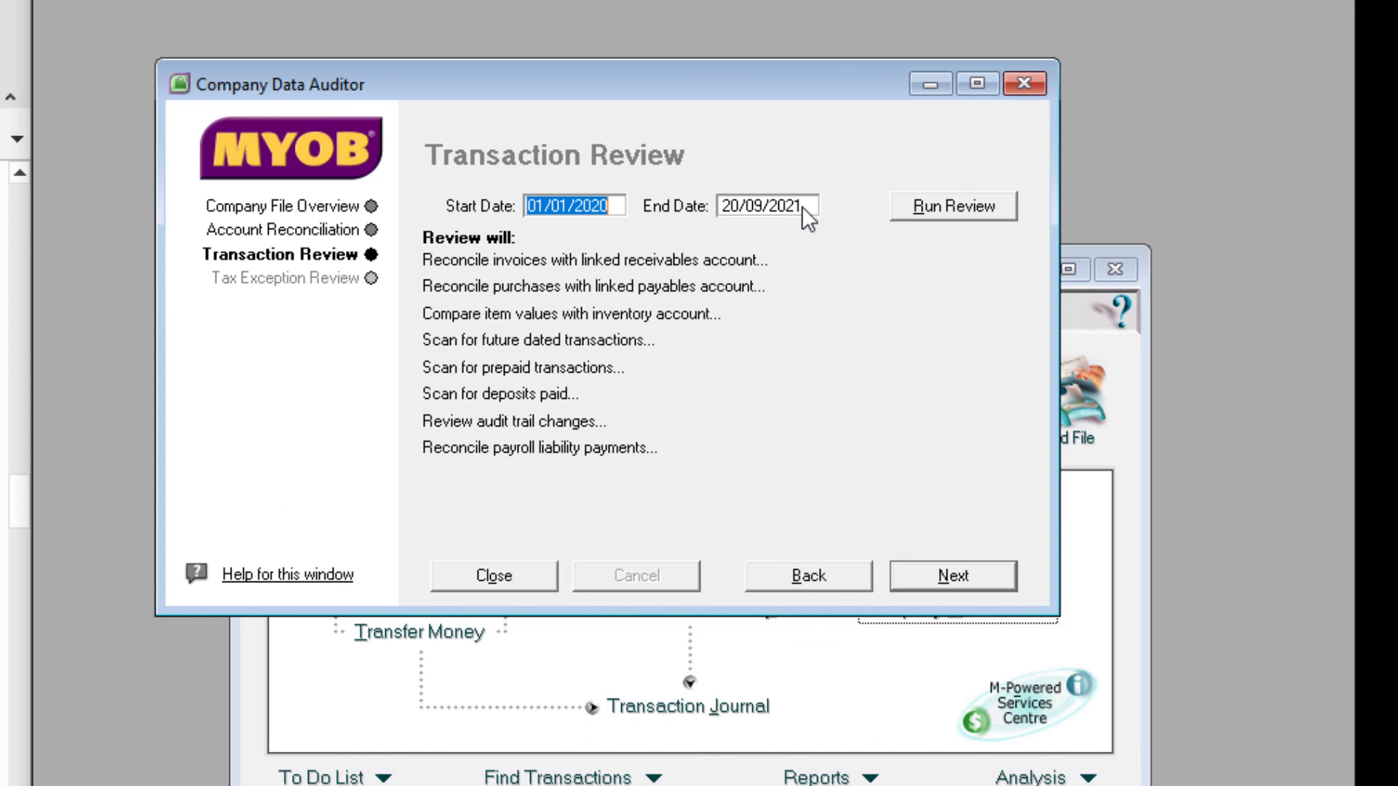
{"action": "left_click", "coordinate": [946, 208]}
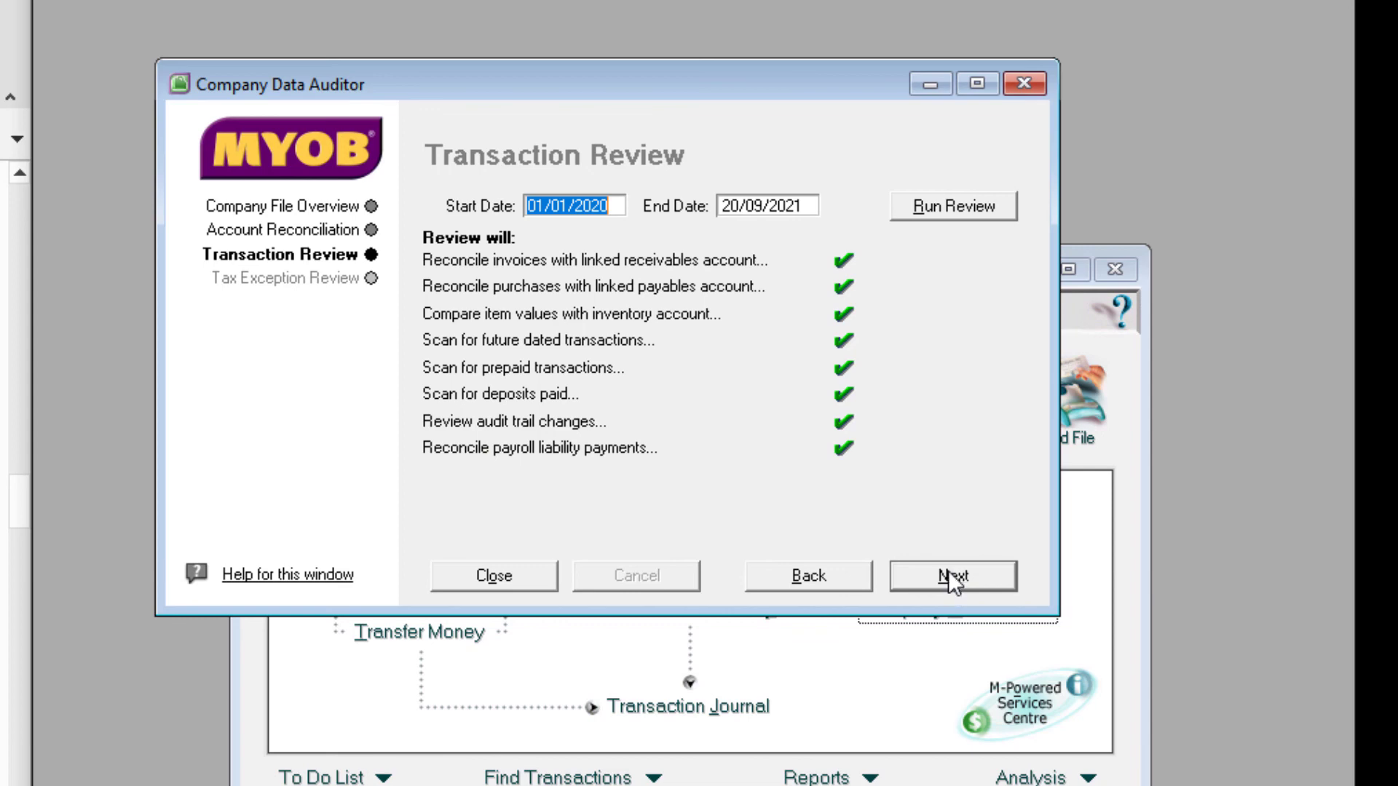
{"action": "left_click", "coordinate": [1022, 80]}
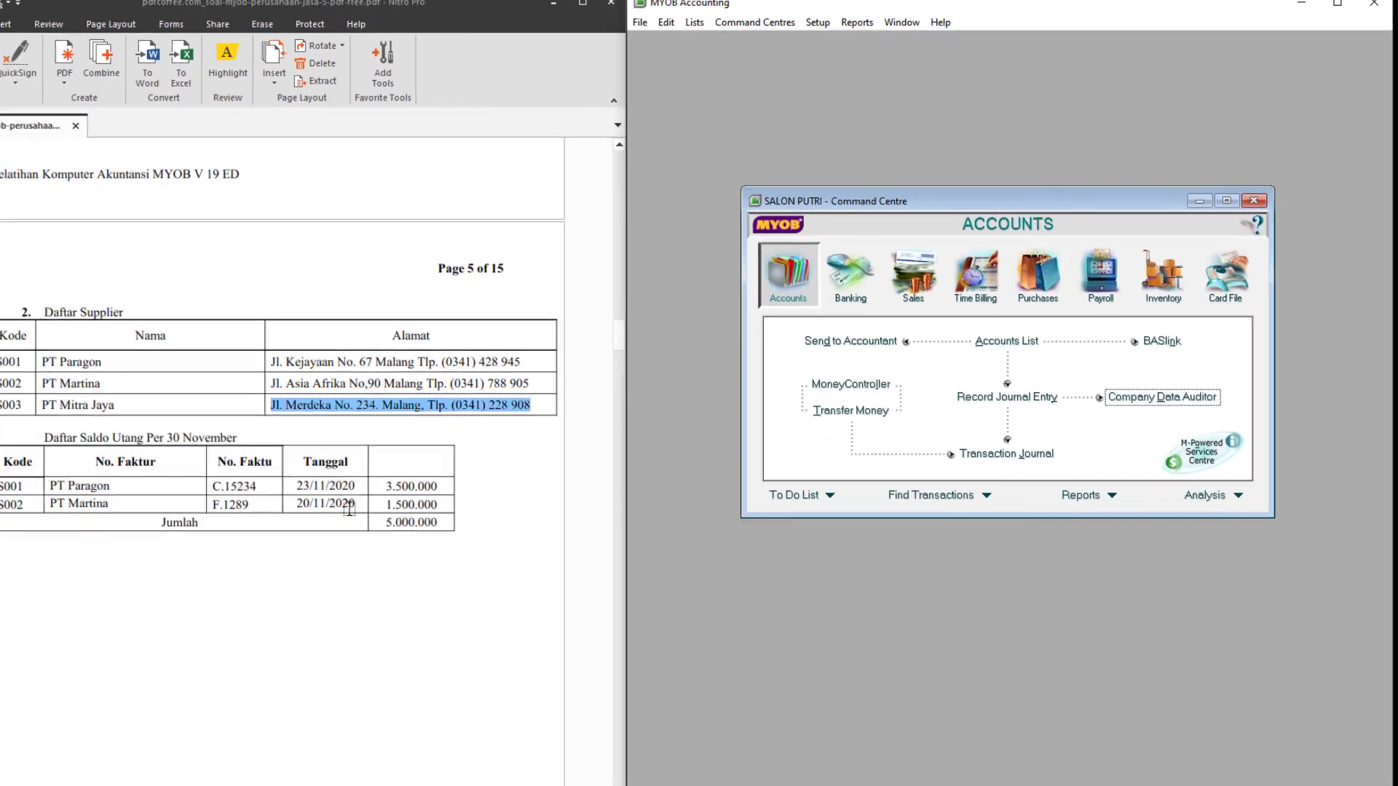
{"action": "scroll", "coordinate": [350, 540], "scroll_direction": "down", "scroll_amount": 3}
{"action": "scroll", "coordinate": [350, 539], "scroll_direction": "down", "scroll_amount": 10}
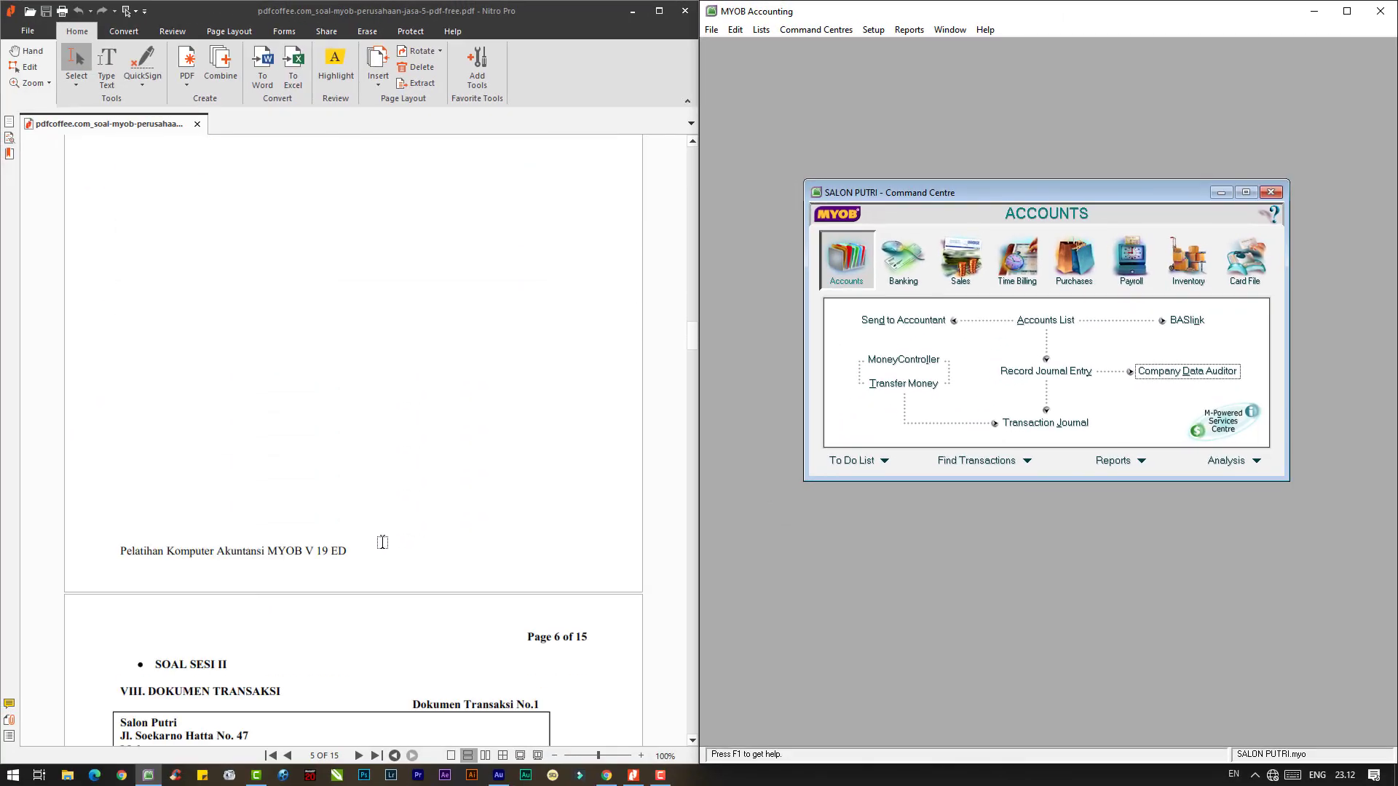